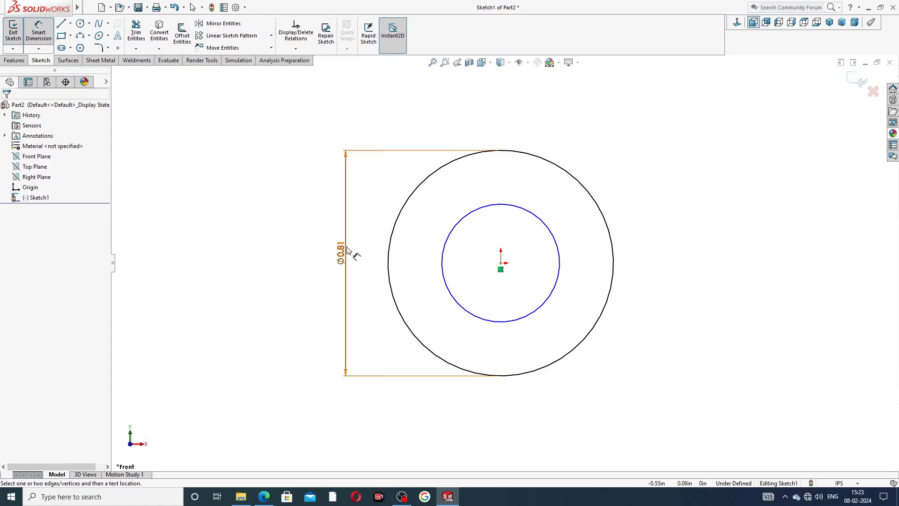
- Position the outer circle's diameter dimension clear of the profile and dimension the inner circle's diameter to 0.52 in
{"action": "left_click_drag", "start_coordinate": [351, 252], "coordinate": [316, 252]}
{"action": "left_click", "coordinate": [445, 249]}
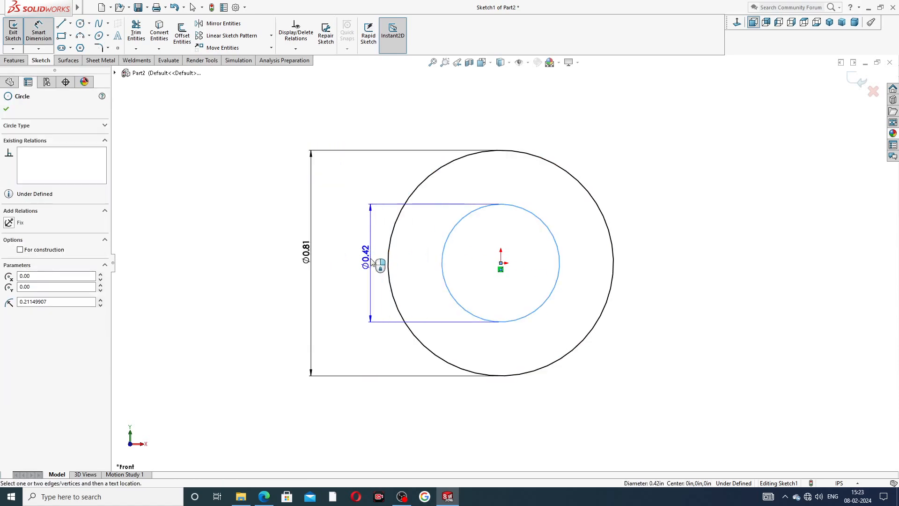
{"action": "left_click", "coordinate": [347, 260]}
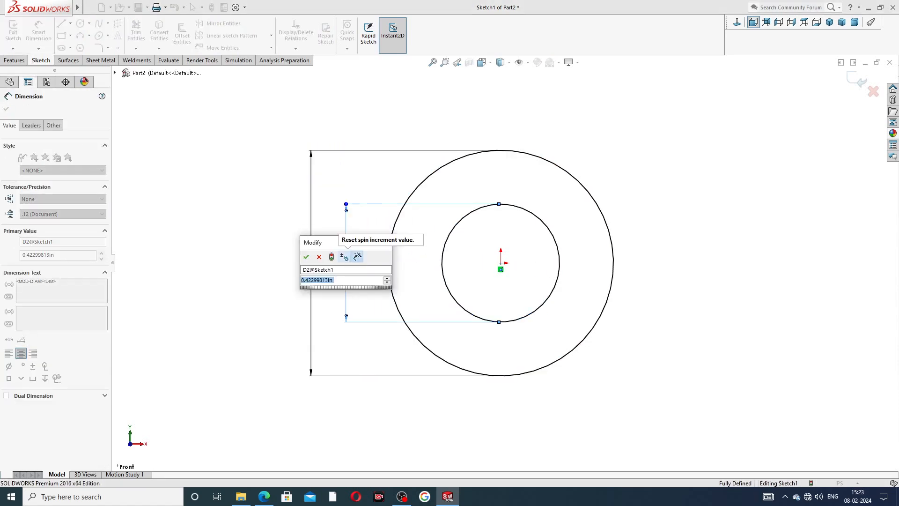
{"action": "type", "text": ".52"}
{"action": "key", "text": "Return"}
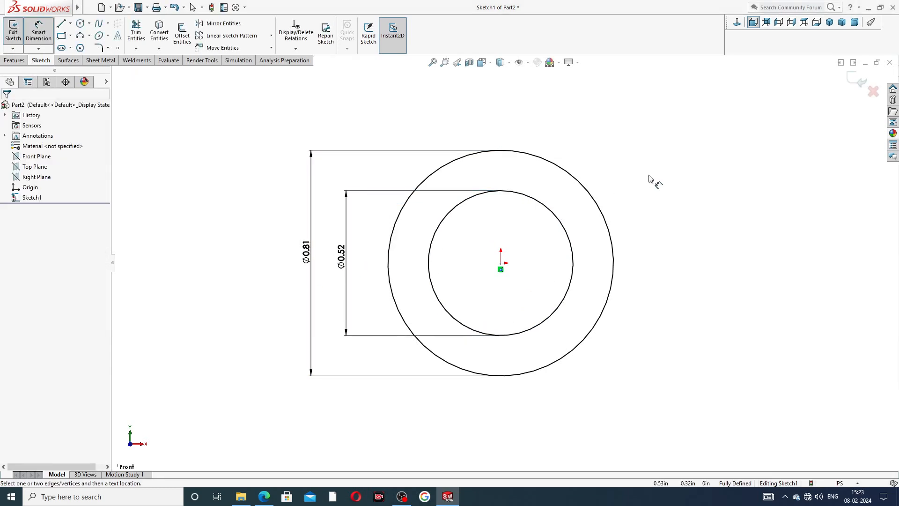
{"action": "left_click", "coordinate": [270, 496]}
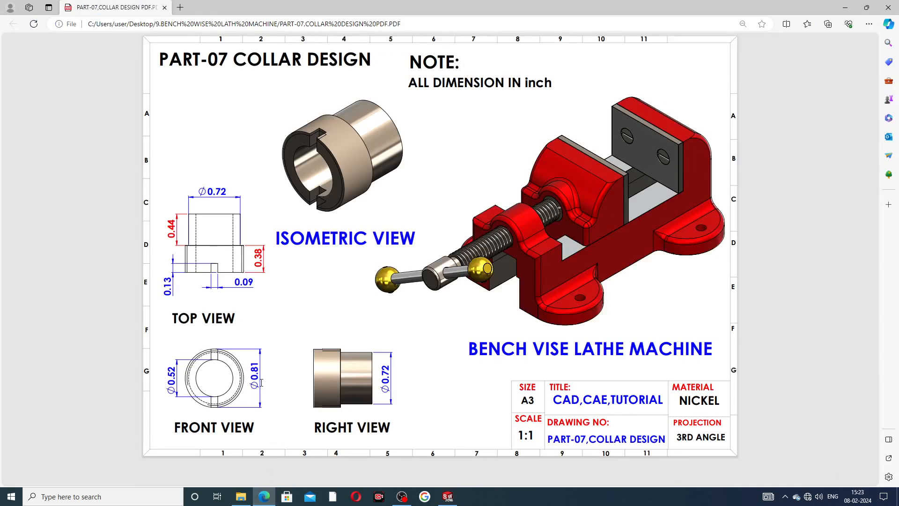
{"action": "left_click", "coordinate": [264, 496]}
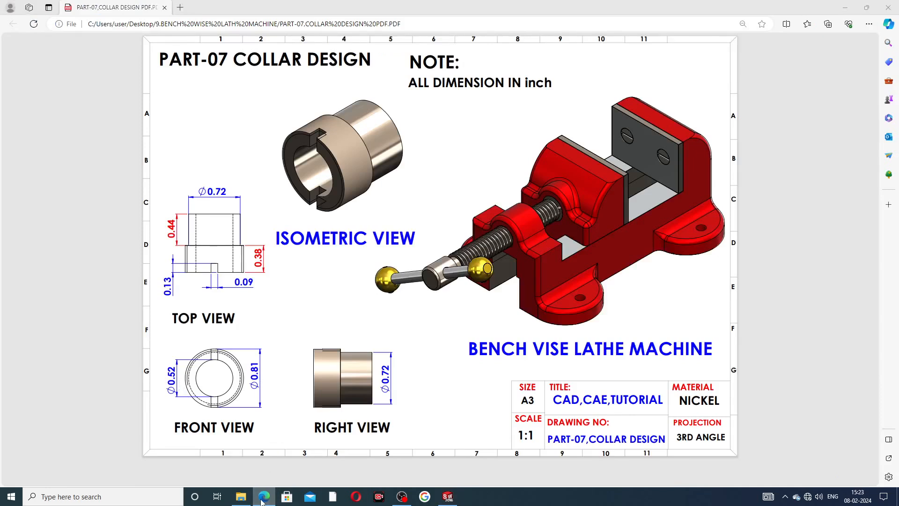
{"action": "right_click", "coordinate": [682, 192]}
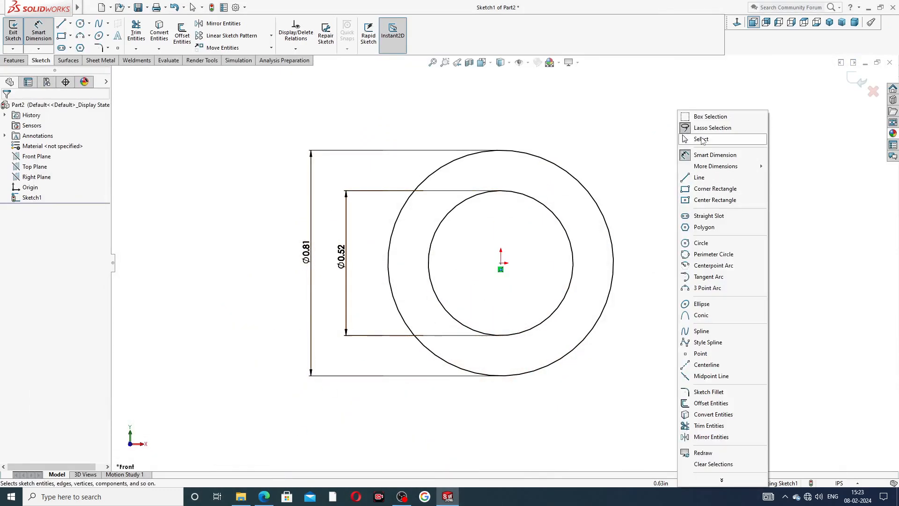
{"action": "left_click", "coordinate": [687, 140]}
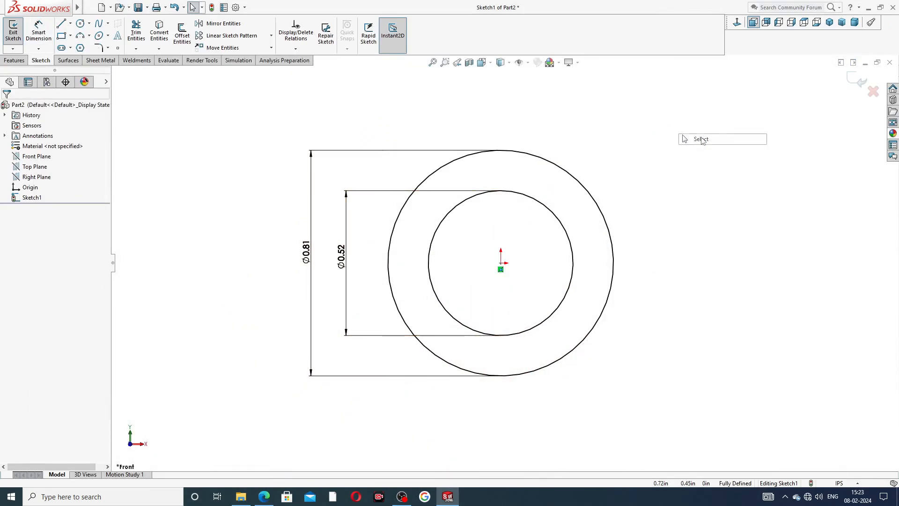
- Extrude the ring profile as a blind boss 0.38 in deep in the reversed direction
{"action": "left_click", "coordinate": [14, 60]}
{"action": "left_click", "coordinate": [17, 33]}
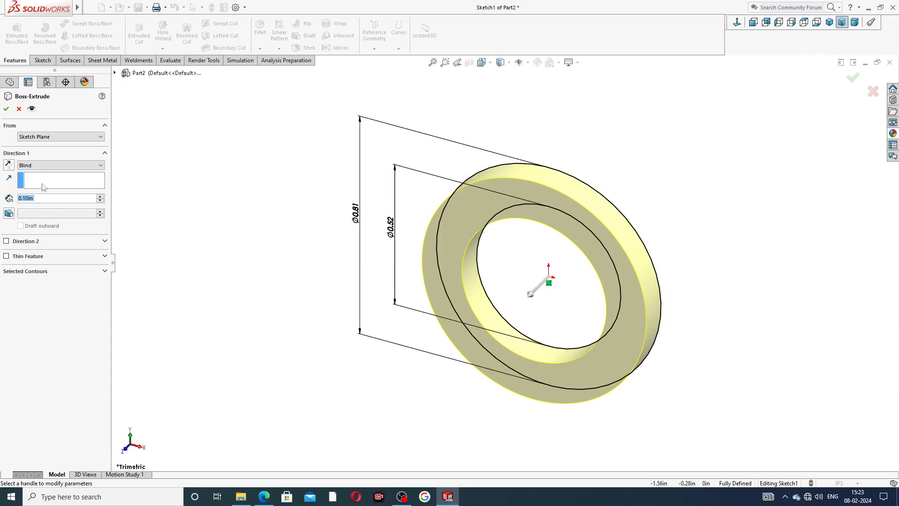
{"action": "left_click", "coordinate": [8, 165]}
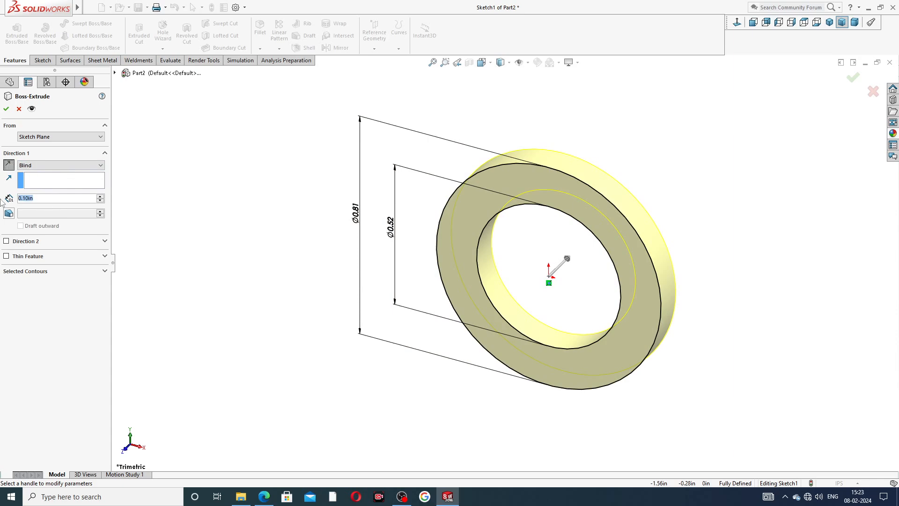
{"action": "type", "text": "."}
{"action": "left_click", "coordinate": [269, 496]}
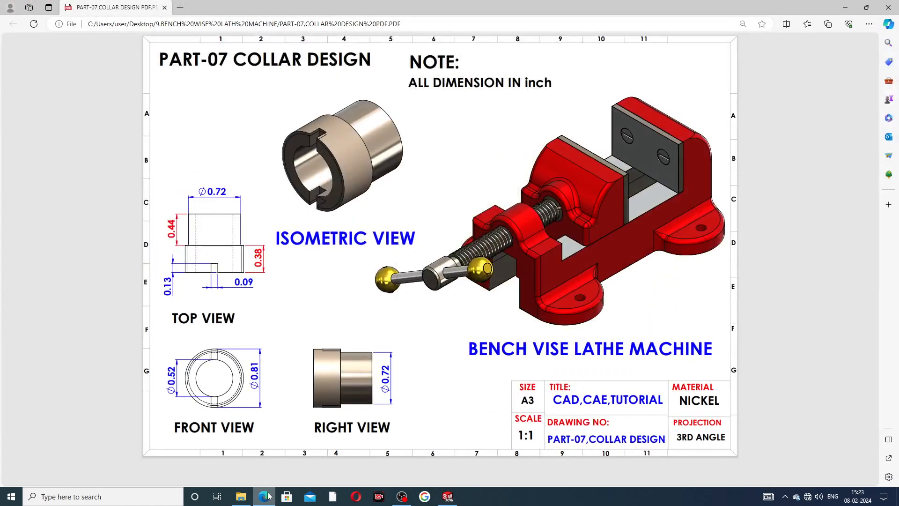
{"action": "left_click", "coordinate": [269, 496]}
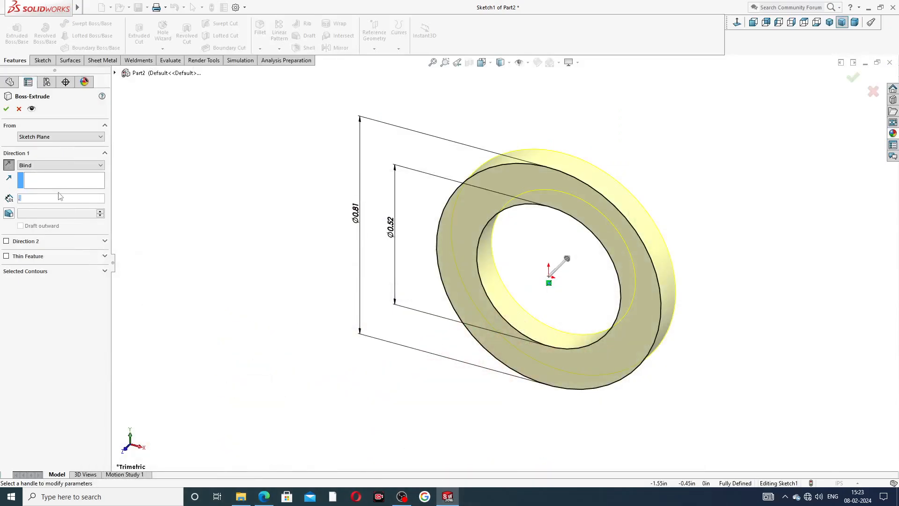
{"action": "left_click", "coordinate": [26, 200]}
{"action": "type", "text": ".38"}
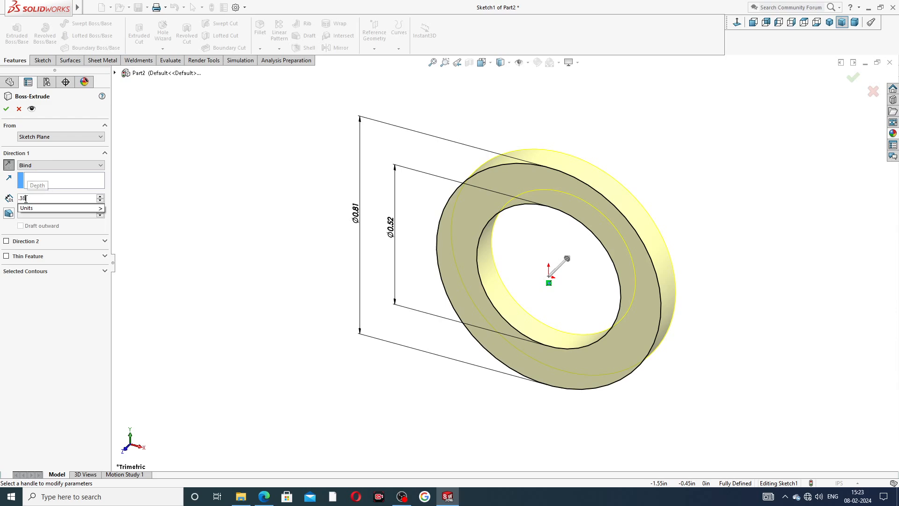
{"action": "key", "text": "Return"}
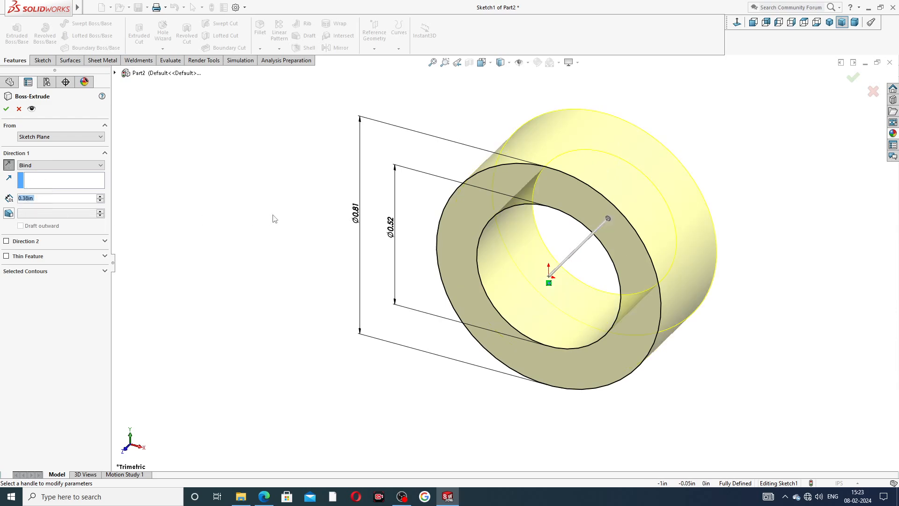
{"action": "left_click", "coordinate": [264, 498]}
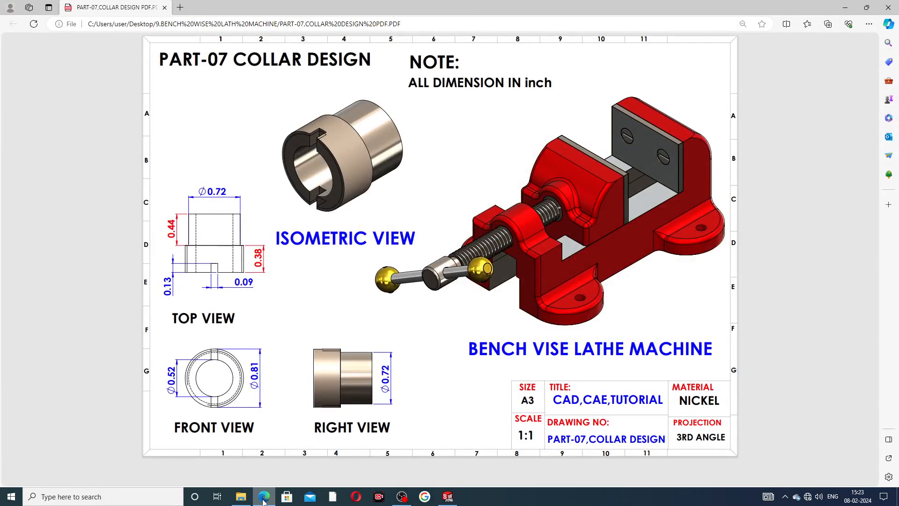
{"action": "left_click", "coordinate": [264, 497]}
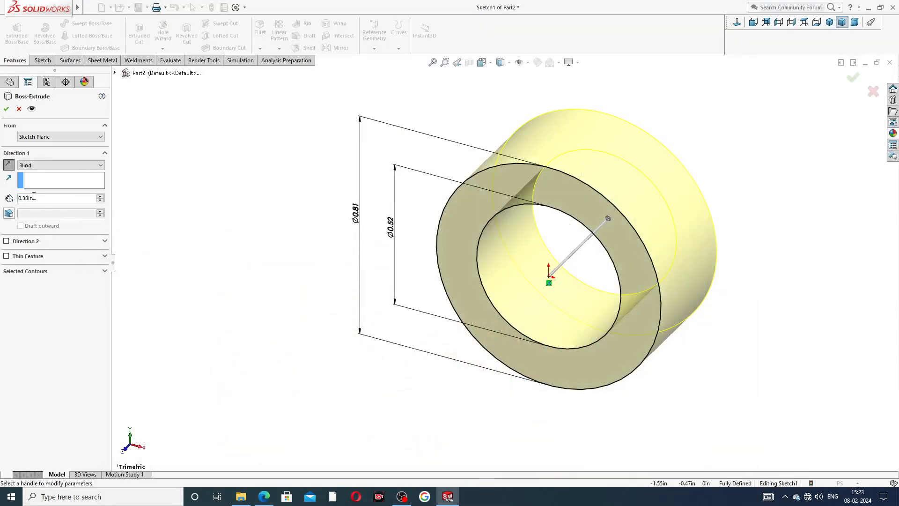
{"action": "left_click", "coordinate": [6, 108]}
{"action": "left_click", "coordinate": [570, 150]}
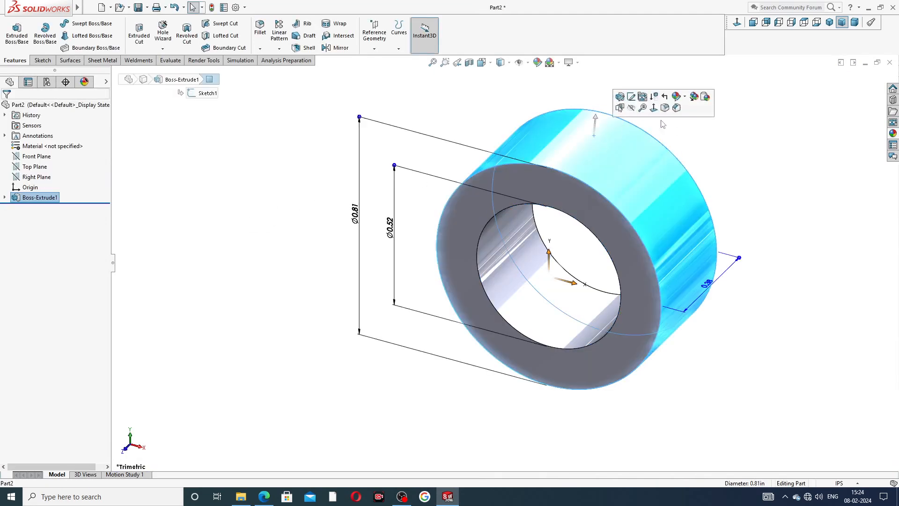
{"action": "left_click", "coordinate": [692, 155]}
{"action": "scroll", "coordinate": [690, 152], "scroll_direction": "up", "scroll_amount": 3}
{"action": "mouse_move", "coordinate": [644, 173]}
{"action": "middle_mouse_down"}
{"action": "mouse_move", "coordinate": [636, 174]}
{"action": "mouse_move", "coordinate": [654, 160]}
{"action": "mouse_move", "coordinate": [627, 179]}
{"action": "middle_mouse_up"}
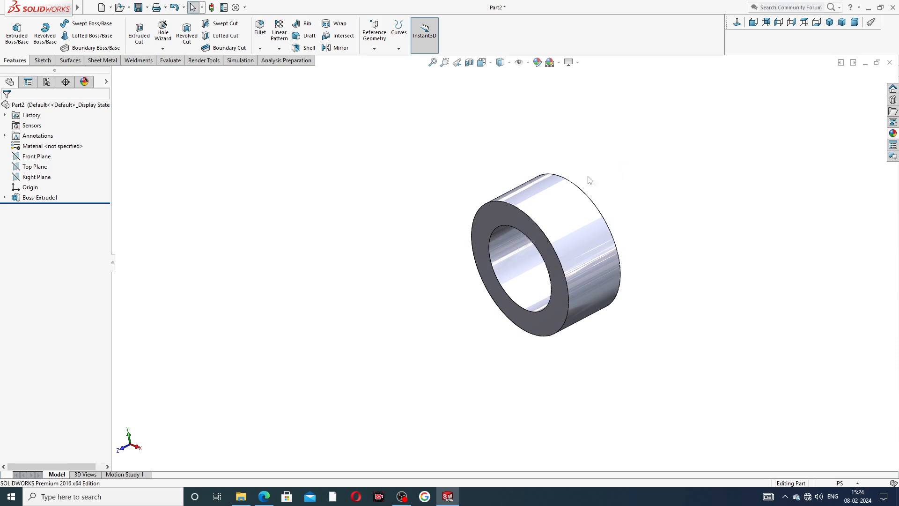
{"action": "scroll", "coordinate": [598, 233], "scroll_direction": "down", "scroll_amount": 3}
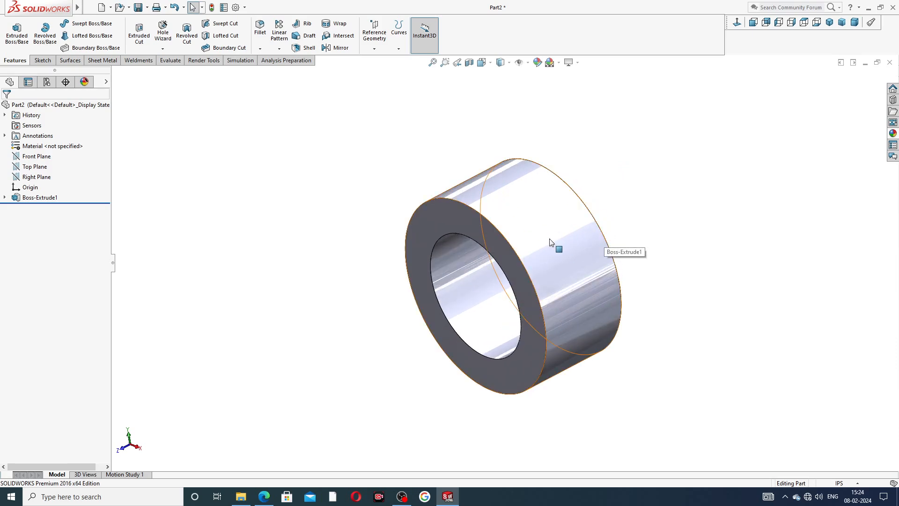
- Enable shaded cosmetic threads in the document's detailing properties
{"action": "left_click", "coordinate": [237, 8]}
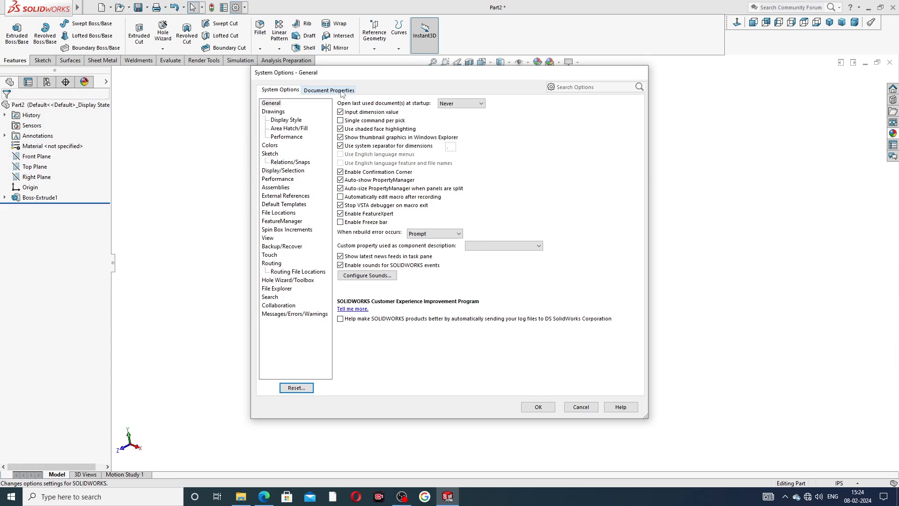
{"action": "left_click", "coordinate": [342, 91]}
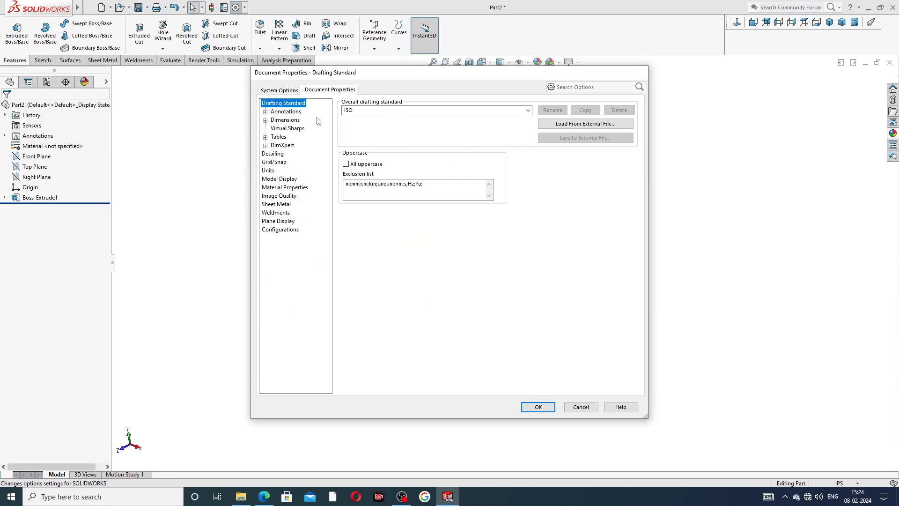
{"action": "left_click", "coordinate": [277, 157]}
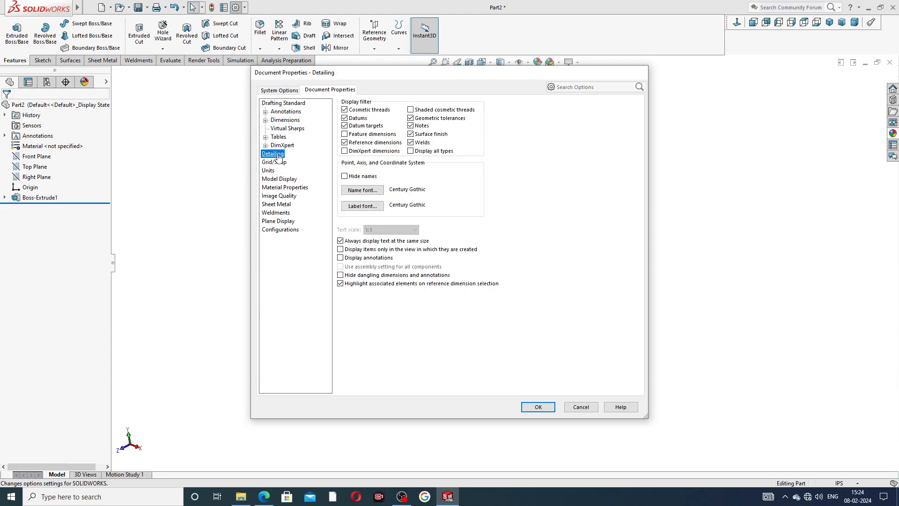
{"action": "left_click", "coordinate": [411, 110]}
{"action": "left_click", "coordinate": [538, 407]}
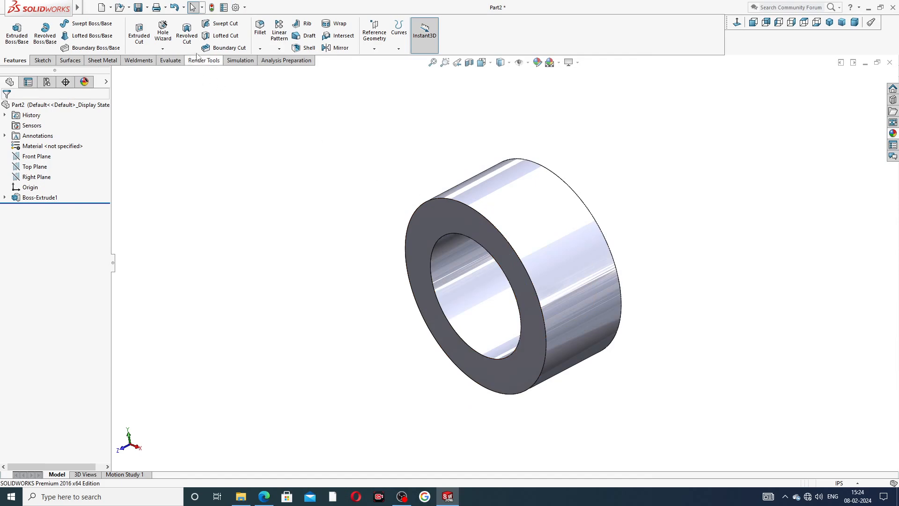
- Add a cosmetic thread to the front face's outer edge with standard None, 0.76 in minor diameter and 0.375 in blind depth
{"action": "left_click", "coordinate": [144, 7]}
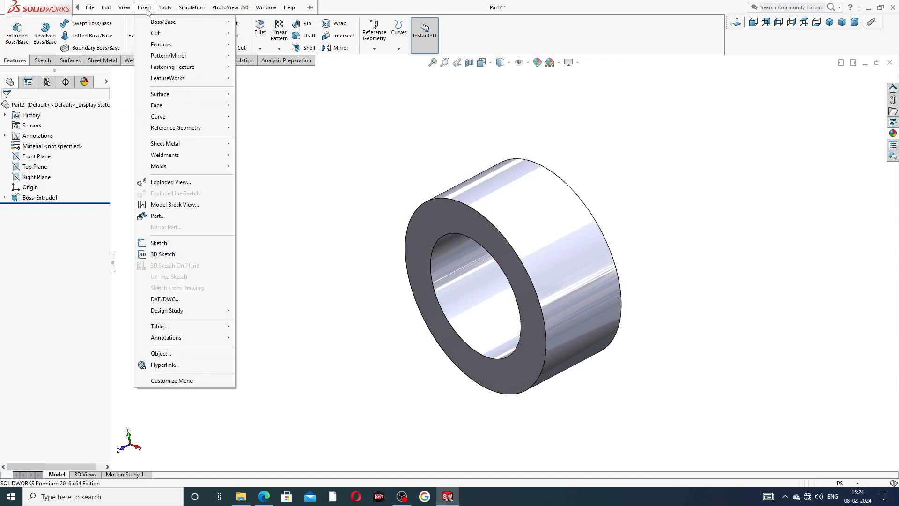
{"action": "mouse_move", "coordinate": [174, 339]}
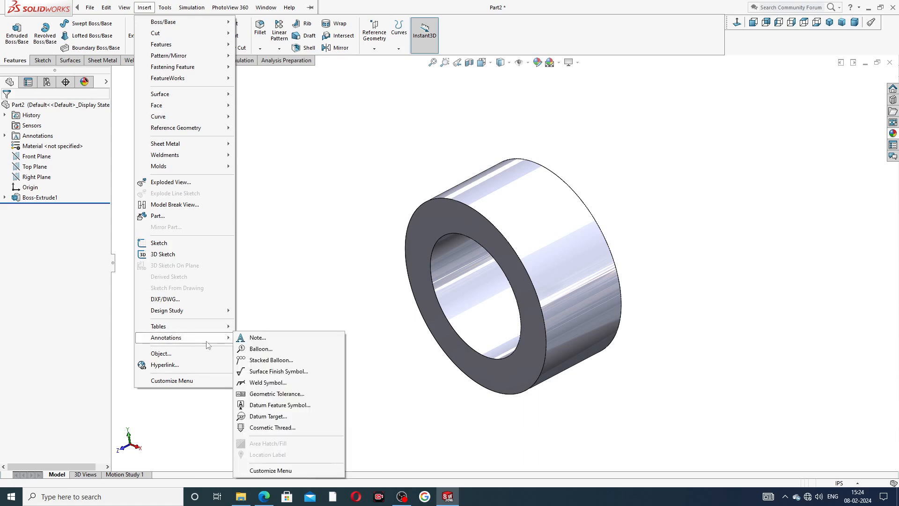
{"action": "left_click", "coordinate": [270, 428]}
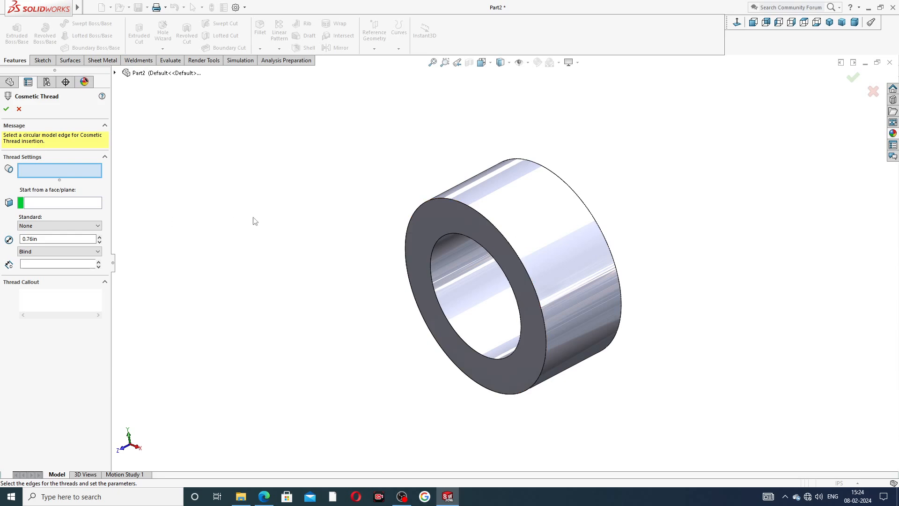
{"action": "middle_click_drag", "start_coordinate": [255, 221], "coordinate": [281, 211]}
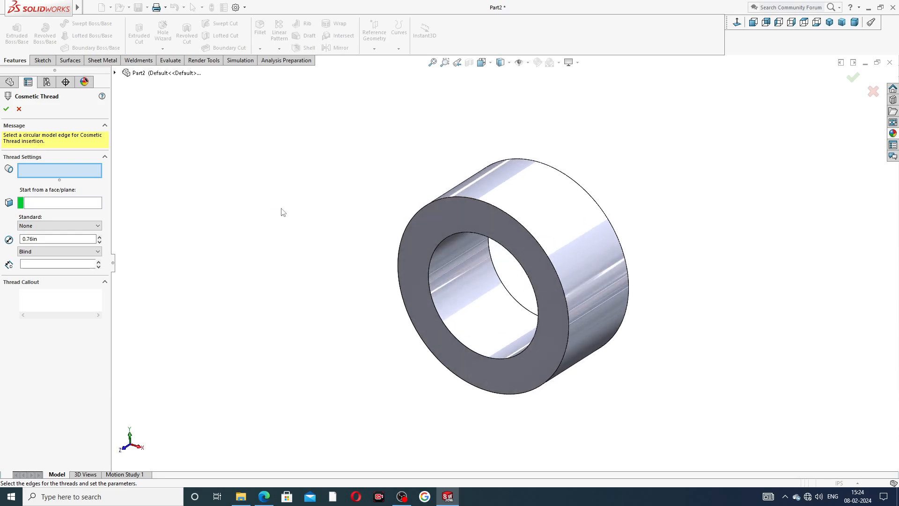
{"action": "left_click", "coordinate": [506, 214]}
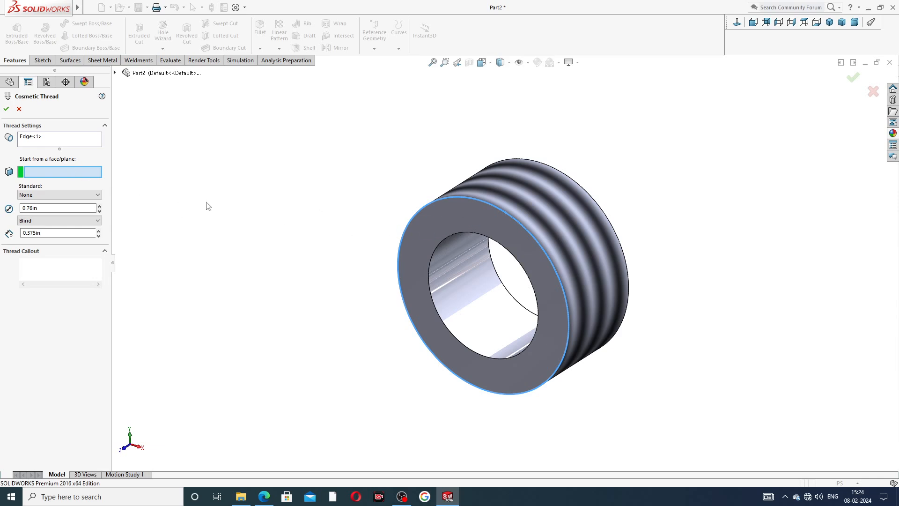
{"action": "left_click", "coordinate": [40, 196]}
{"action": "left_click", "coordinate": [40, 198]}
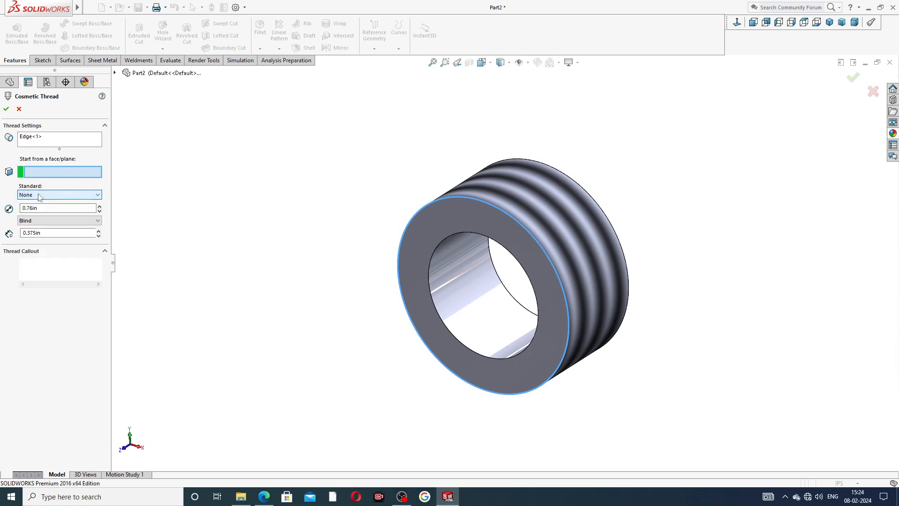
{"action": "left_click", "coordinate": [41, 221]}
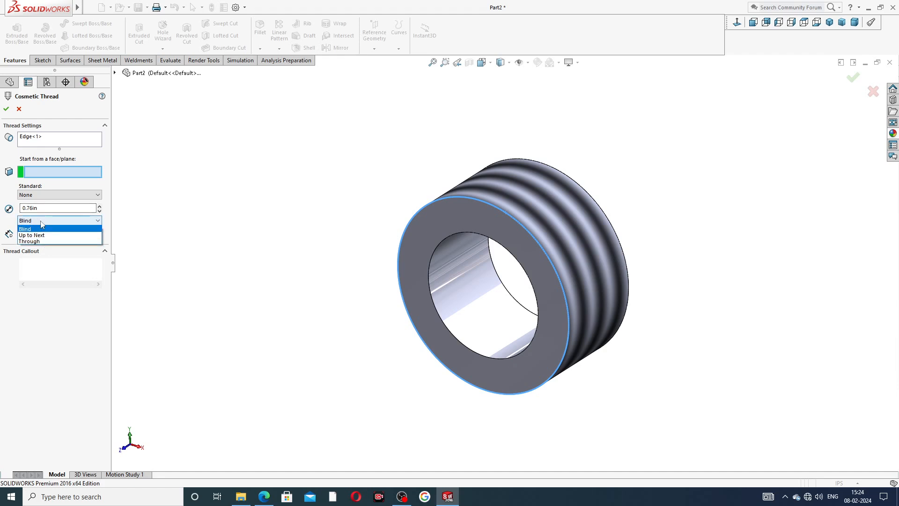
{"action": "left_click", "coordinate": [42, 228]}
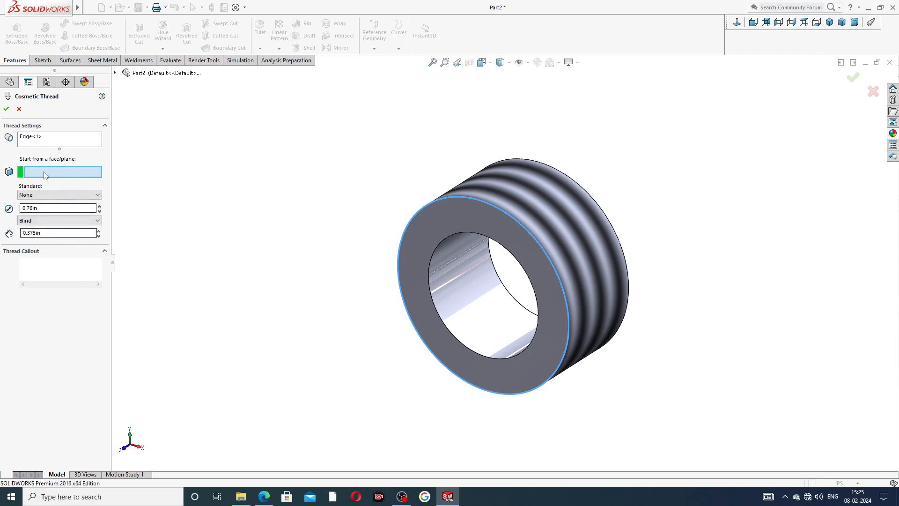
{"action": "left_click", "coordinate": [7, 109]}
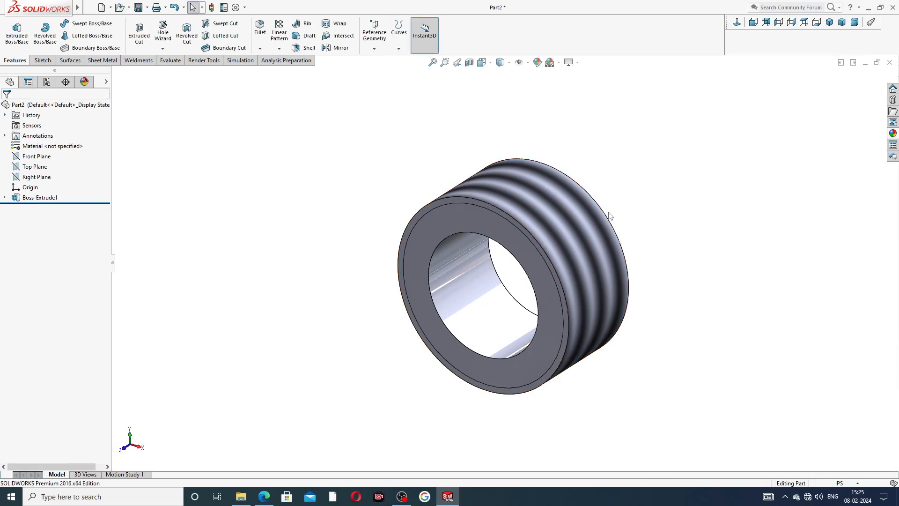
- Start a sketch on the threaded ring's plain rear face and convert the bore's circular edge into a sketch circle
{"action": "middle_click_drag", "start_coordinate": [610, 216], "coordinate": [520, 167]}
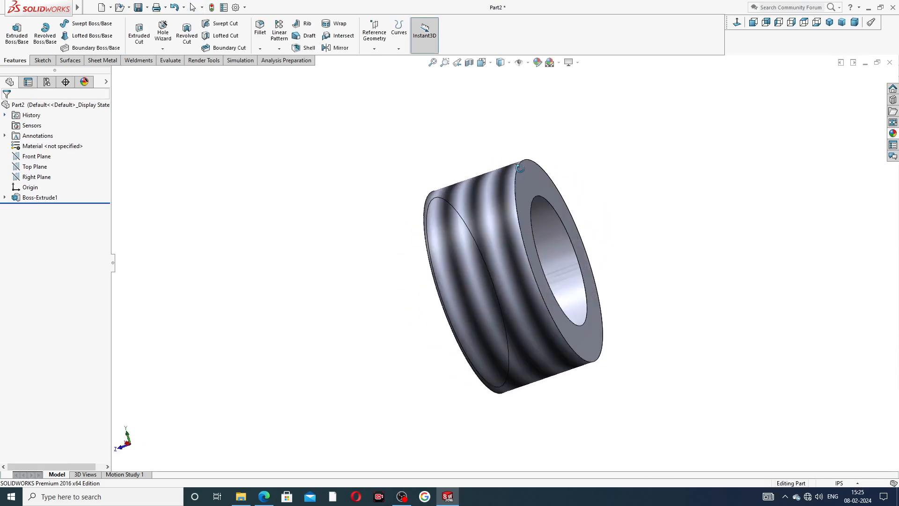
{"action": "left_click", "coordinate": [535, 177]}
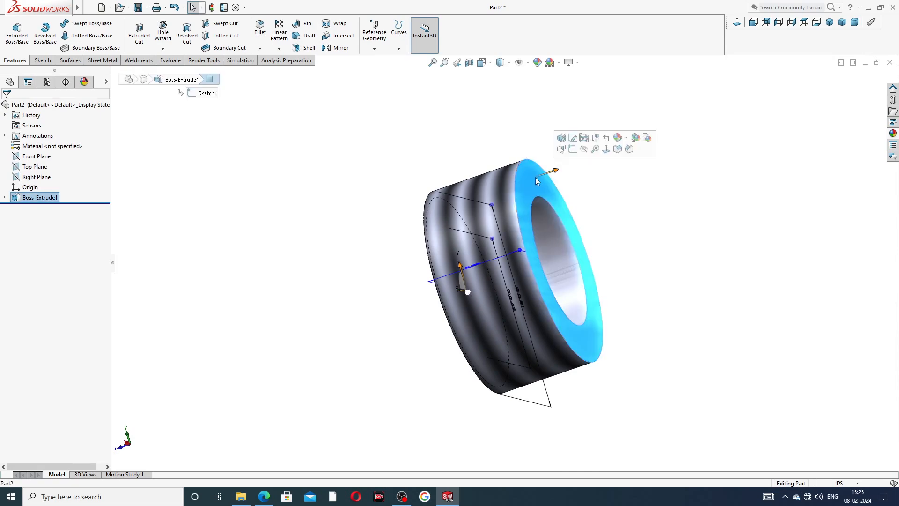
{"action": "left_click", "coordinate": [572, 149]}
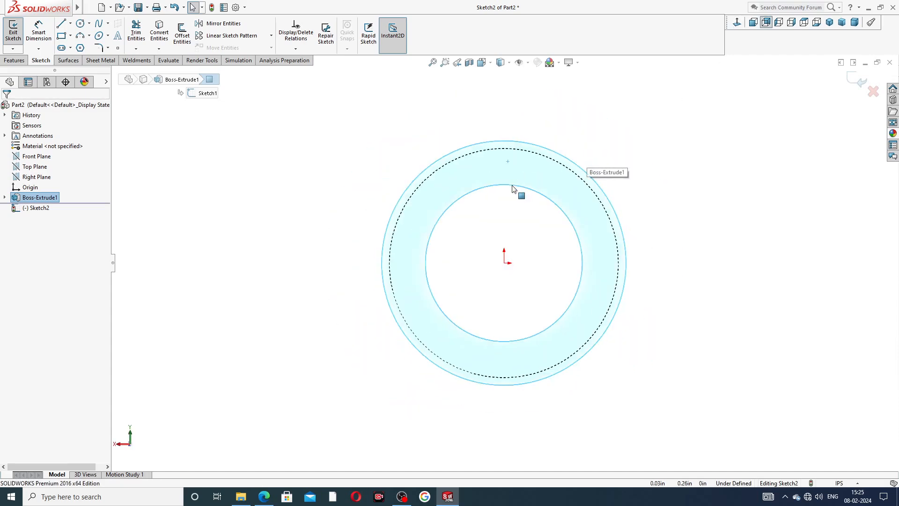
{"action": "left_click", "coordinate": [503, 187]}
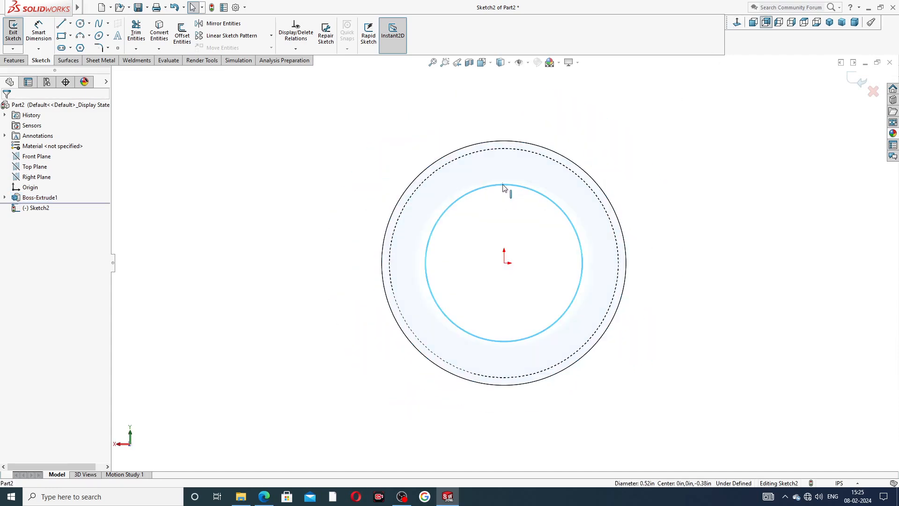
{"action": "left_click", "coordinate": [164, 36]}
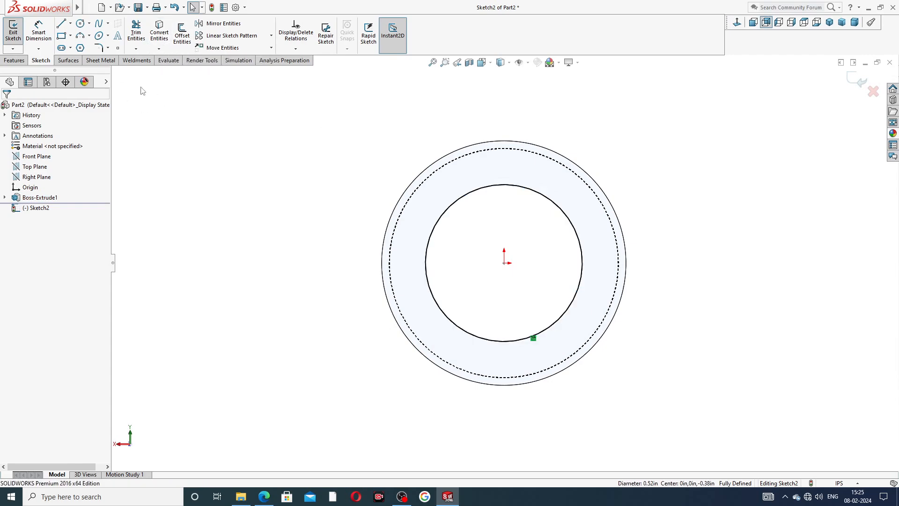
- Sketch a circle about 0.64 in in diameter centred on the origin, between the bore edge and the ring's outer edge
{"action": "left_click", "coordinate": [80, 23]}
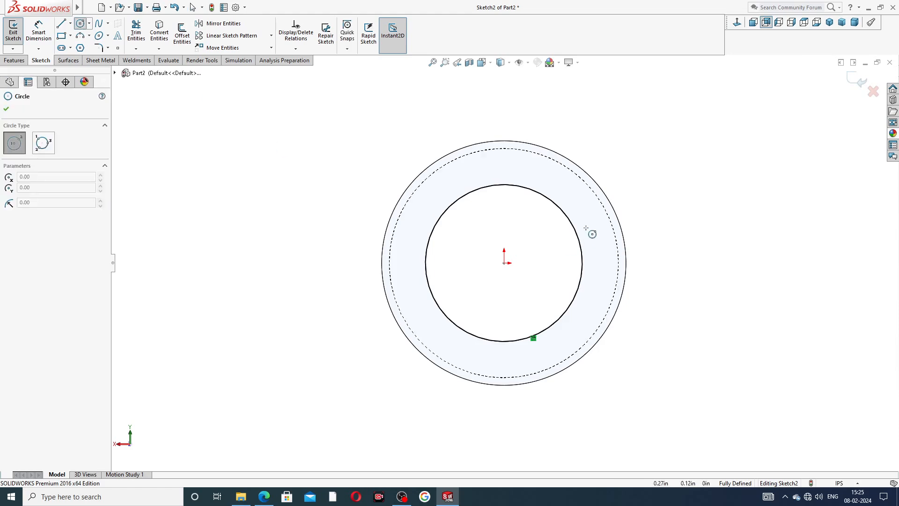
{"action": "left_click", "coordinate": [505, 262]}
{"action": "left_click", "coordinate": [493, 168]}
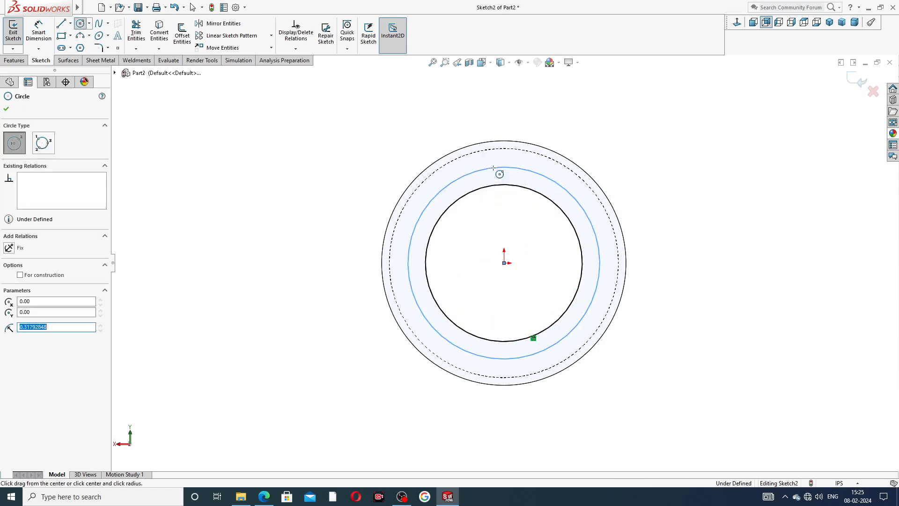
{"action": "right_click", "coordinate": [592, 146]}
{"action": "left_click", "coordinate": [609, 157]}
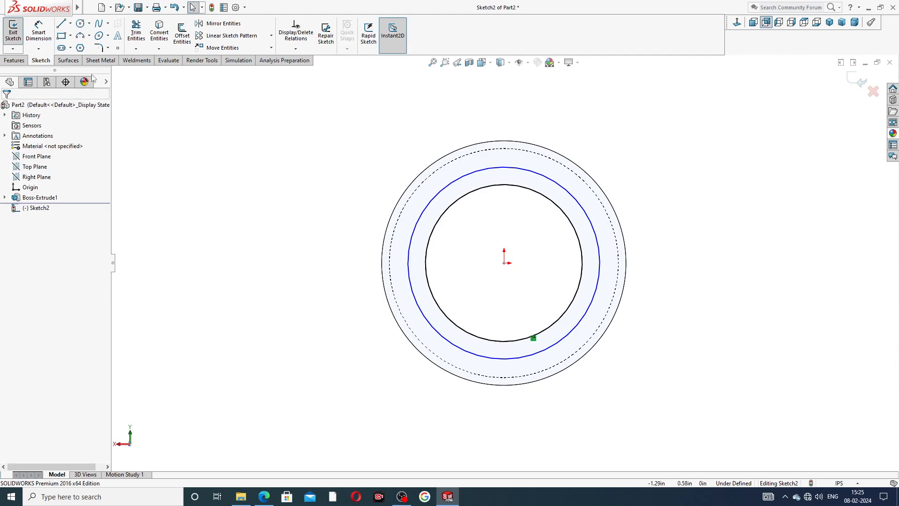
- Dimension the new circle's diameter to 0.72 in, with the dimension placed clear of the ring
{"action": "left_click", "coordinate": [39, 32]}
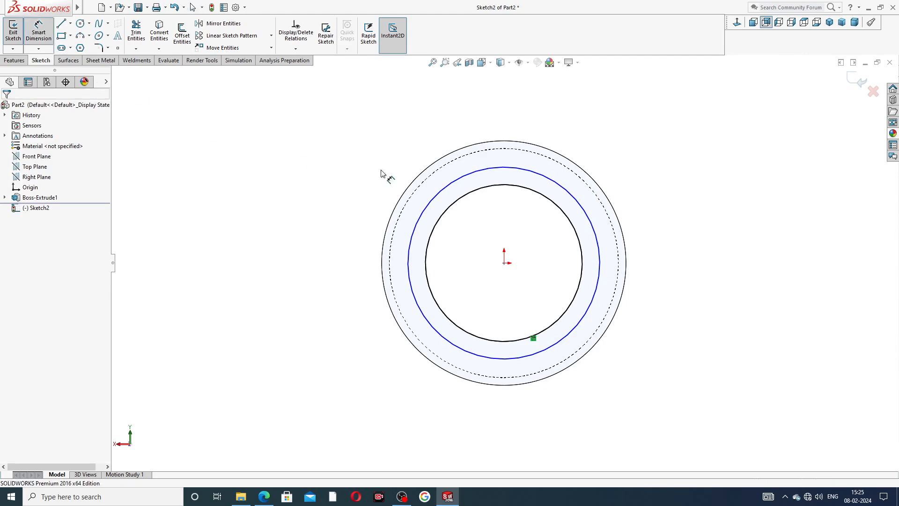
{"action": "left_click", "coordinate": [480, 175]}
{"action": "left_click", "coordinate": [349, 258]}
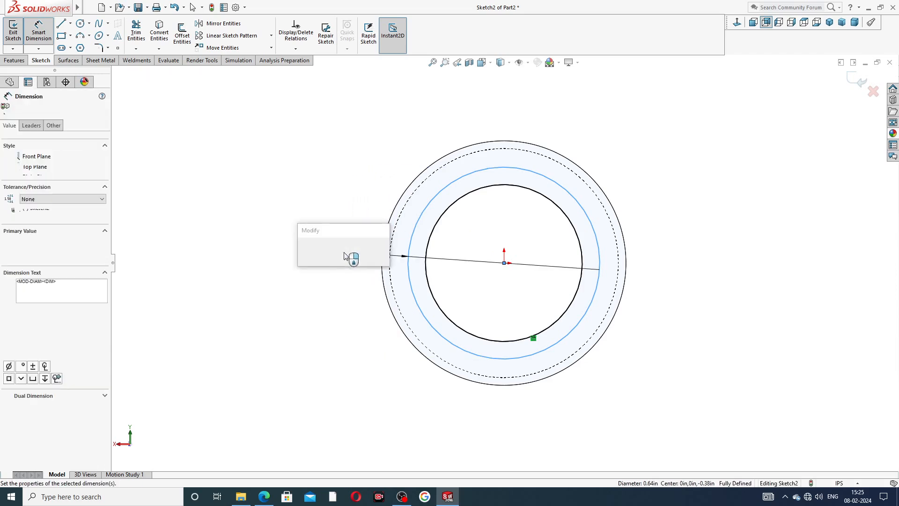
{"action": "type", "text": ".72"}
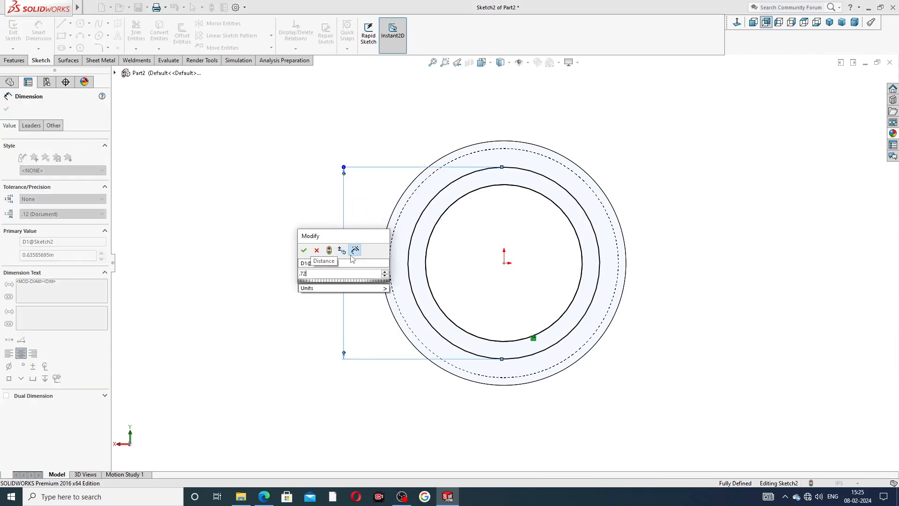
{"action": "key", "text": "Return"}
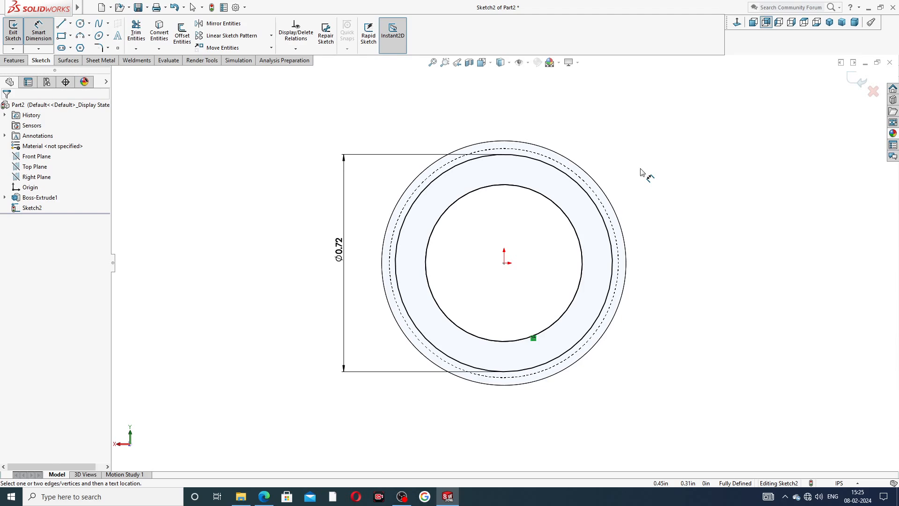
{"action": "right_click", "coordinate": [643, 161]}
{"action": "left_click", "coordinate": [667, 142]}
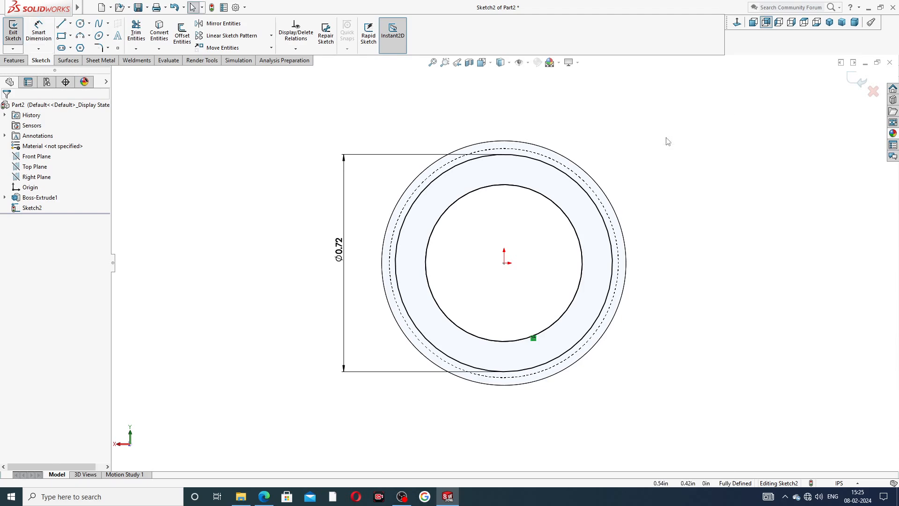
- Check the smaller section's length in the browser's PDF drawing and extrude the ring profile as a merged blind boss 0.44 in deep
{"action": "left_click", "coordinate": [14, 61]}
{"action": "left_click", "coordinate": [17, 32]}
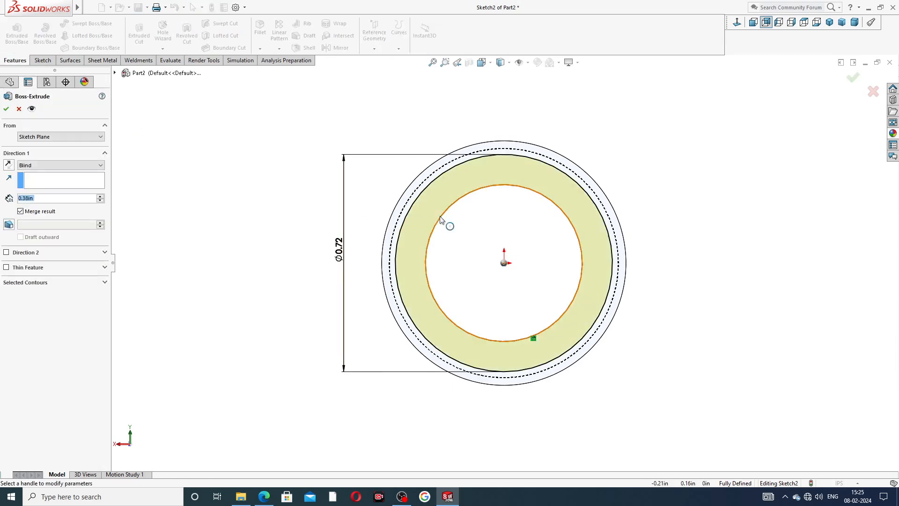
{"action": "mouse_move", "coordinate": [440, 220]}
{"action": "middle_mouse_down"}
{"action": "mouse_move", "coordinate": [540, 234]}
{"action": "mouse_move", "coordinate": [527, 237]}
{"action": "mouse_move", "coordinate": [539, 246]}
{"action": "mouse_move", "coordinate": [539, 264]}
{"action": "middle_mouse_up"}
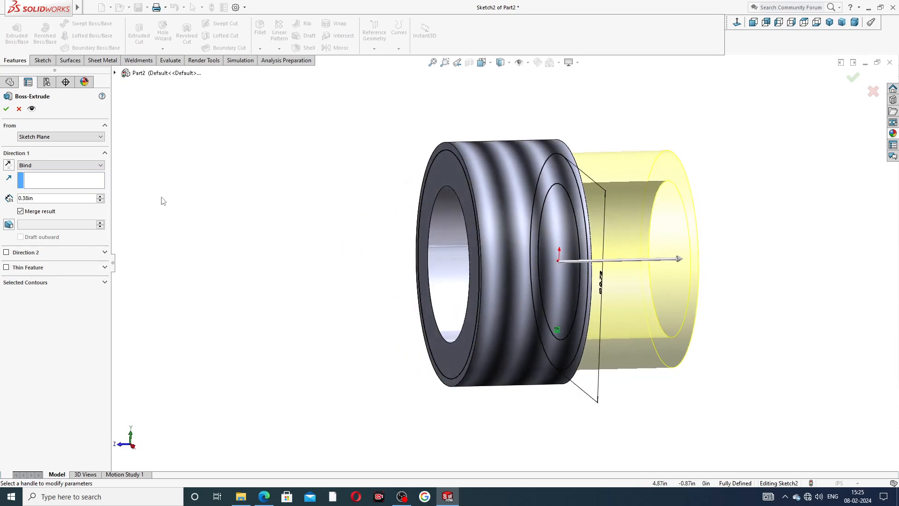
{"action": "left_click", "coordinate": [259, 500]}
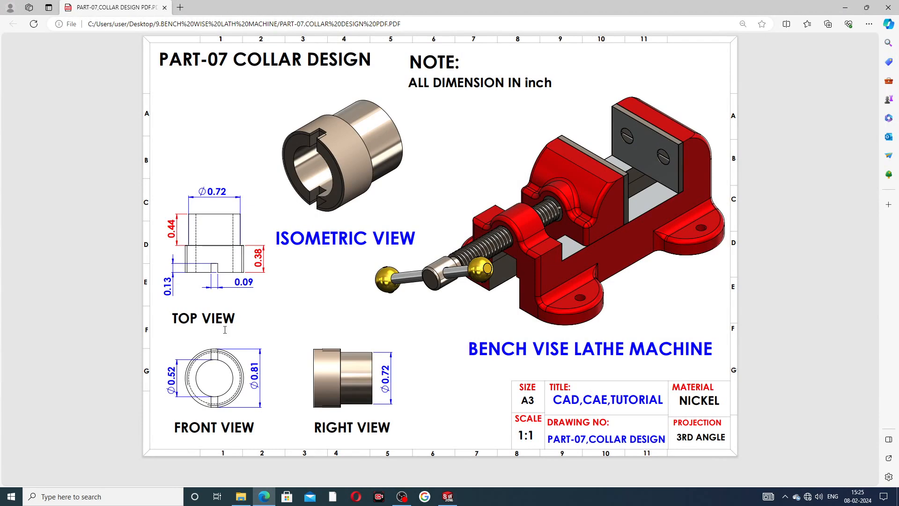
{"action": "left_click", "coordinate": [264, 496]}
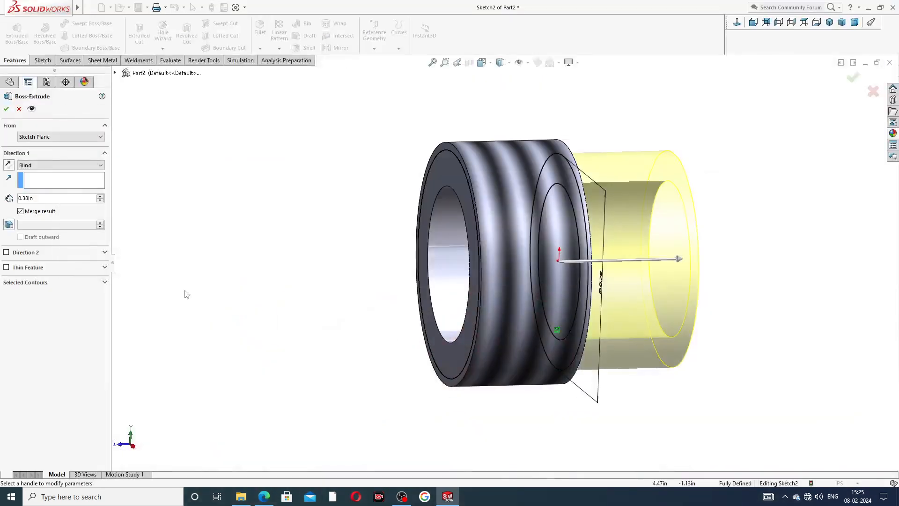
{"action": "left_click_drag", "start_coordinate": [43, 201], "coordinate": [7, 199]}
{"action": "type", "text": "0.44"}
{"action": "key", "text": "Return"}
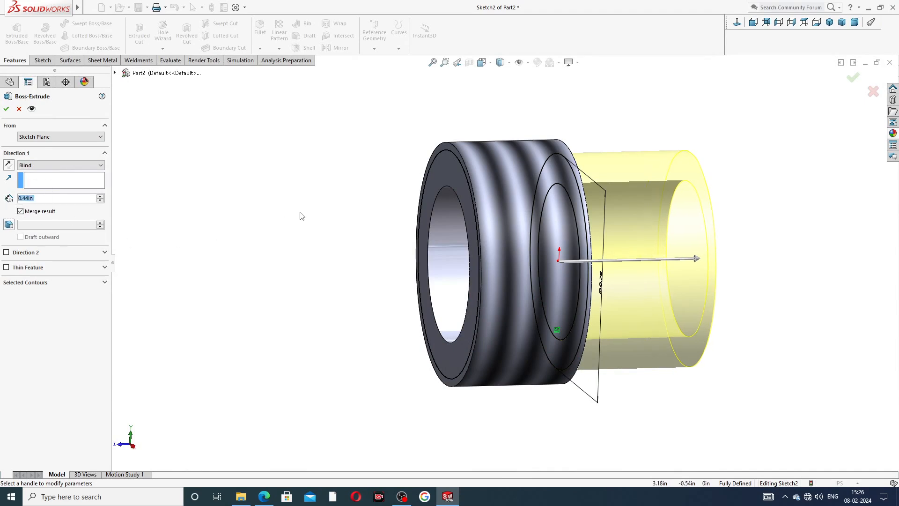
{"action": "left_click", "coordinate": [6, 109]}
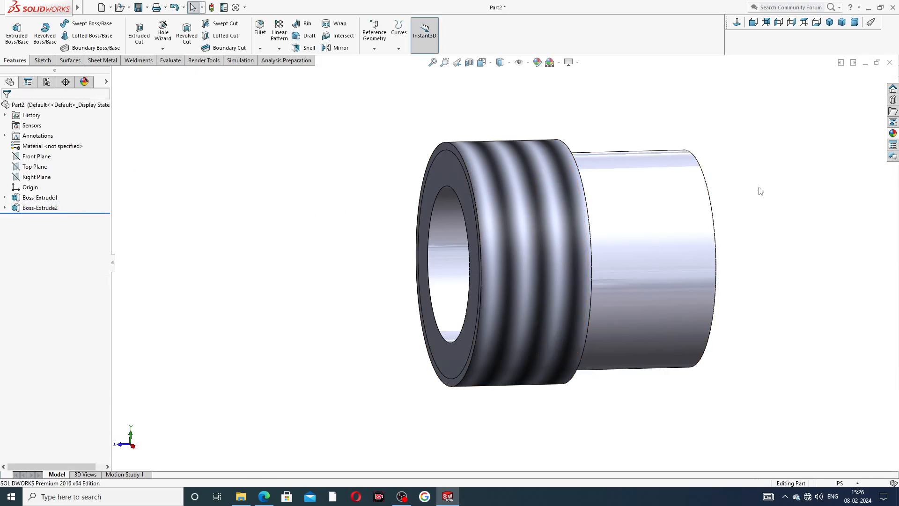
- Consult the collar's PDF drawing in the browser for the slot and start a sketch on the Top Plane, viewed normal to it
{"action": "middle_click_drag", "start_coordinate": [688, 171], "coordinate": [735, 192]}
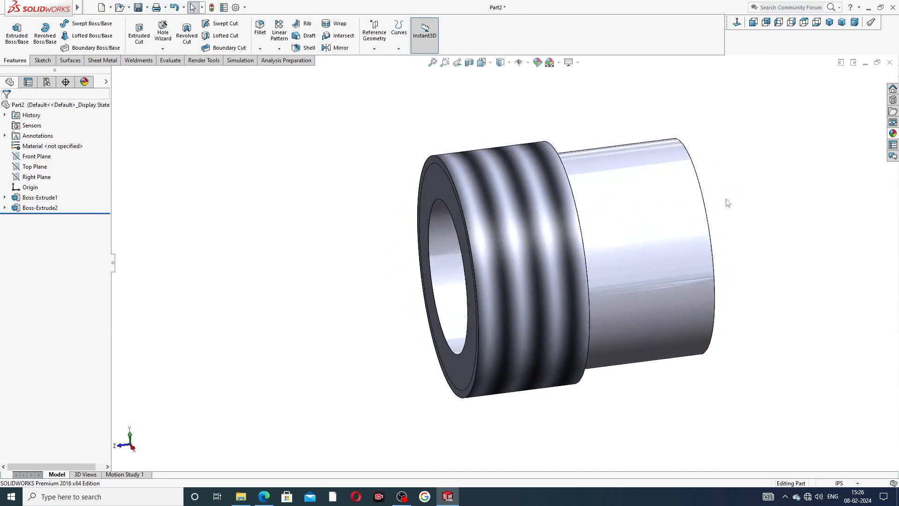
{"action": "scroll", "coordinate": [656, 248], "scroll_direction": "up", "scroll_amount": 3}
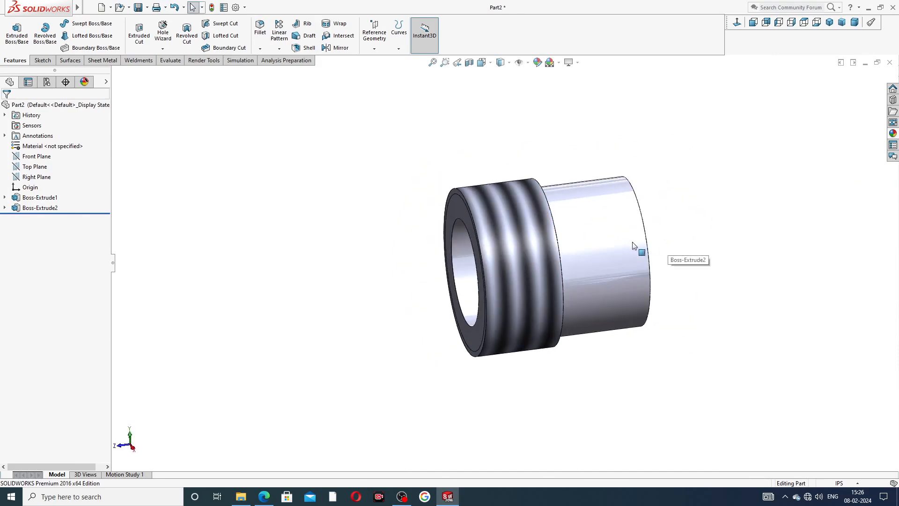
{"action": "left_click", "coordinate": [263, 496]}
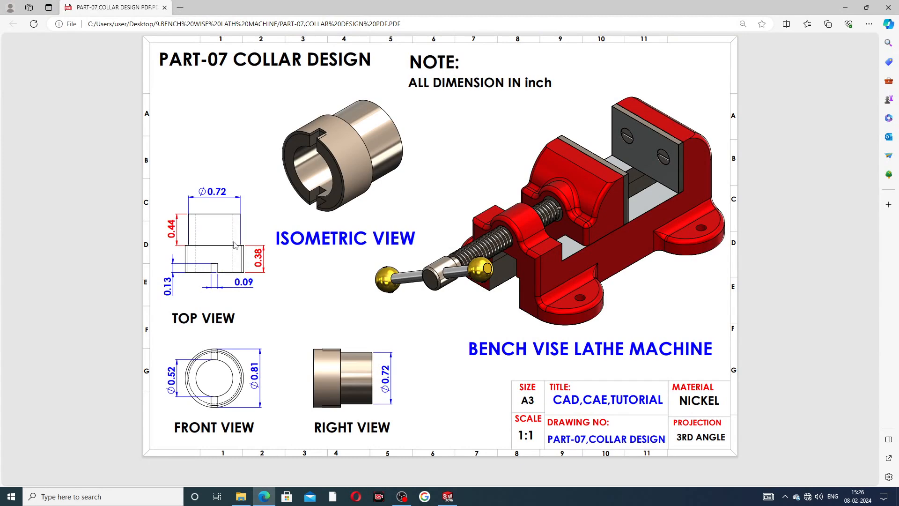
{"action": "left_click", "coordinate": [264, 497]}
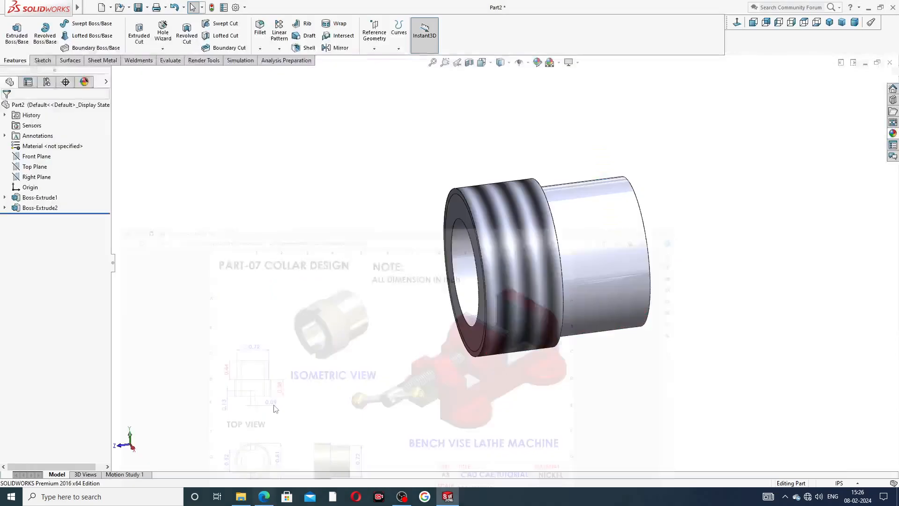
{"action": "left_click", "coordinate": [42, 167]}
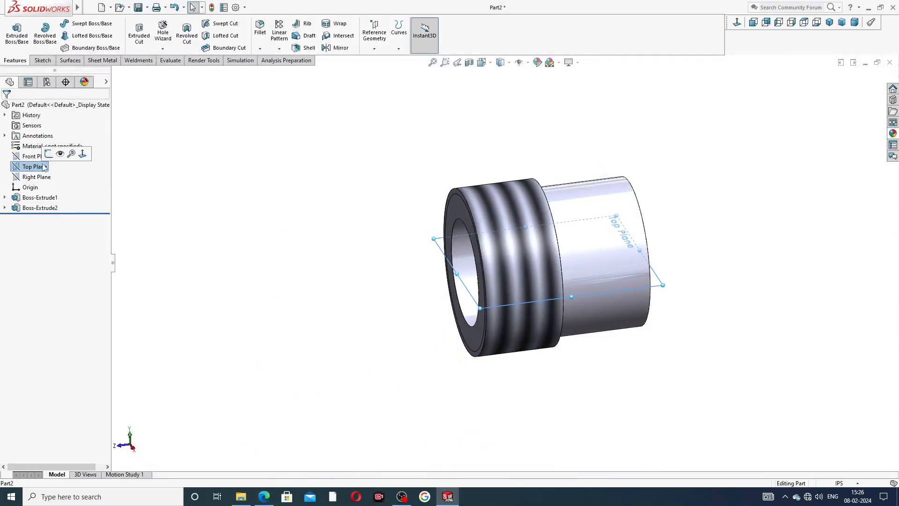
{"action": "left_click", "coordinate": [54, 151]}
{"action": "left_click", "coordinate": [736, 22]}
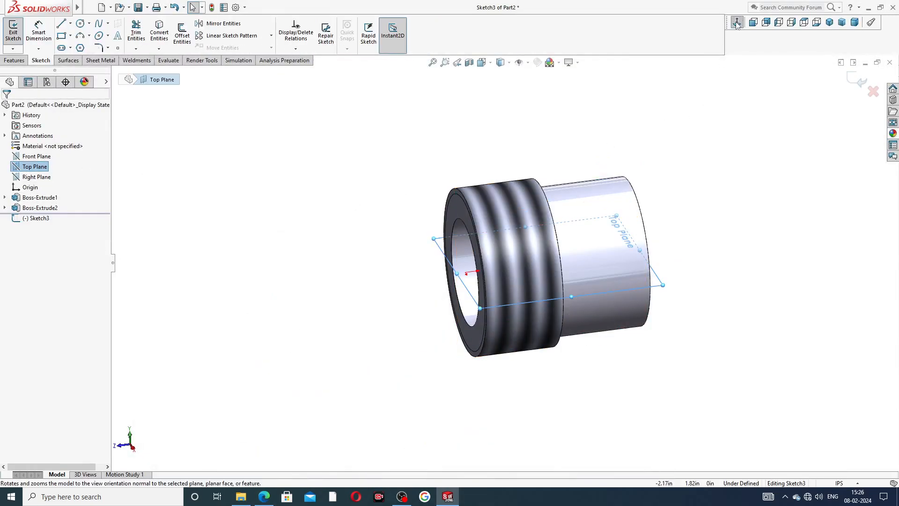
{"action": "scroll", "coordinate": [522, 386], "scroll_direction": "up", "scroll_amount": 5}
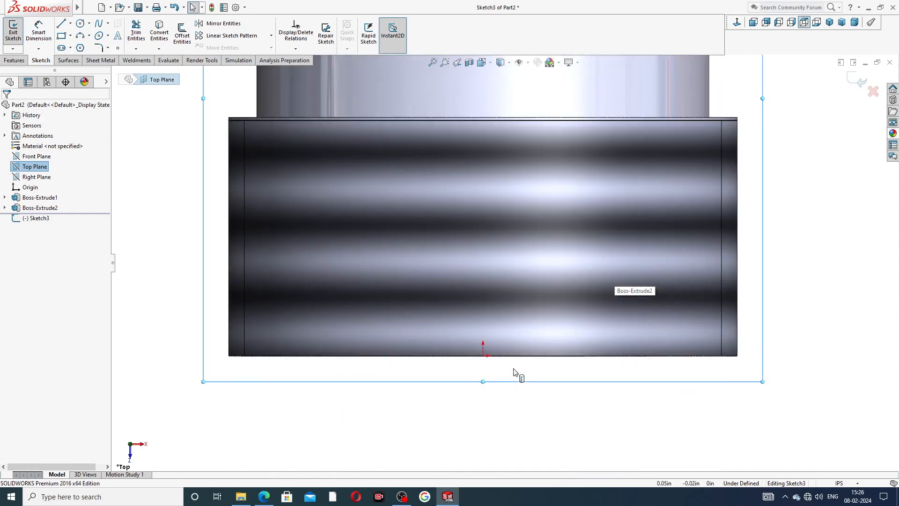
- Sketch a corner rectangle for the slot, starting on the threaded ring's front edge and spanning the origin
{"action": "left_click", "coordinate": [70, 36]}
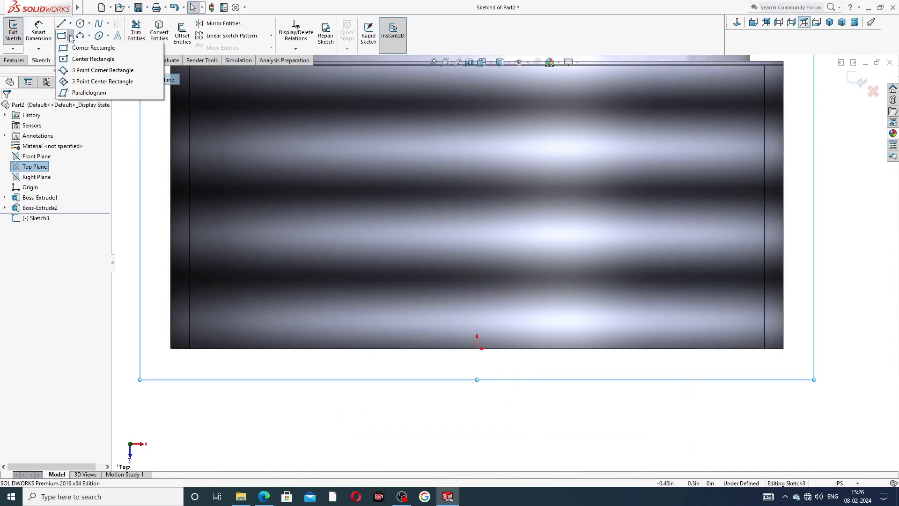
{"action": "left_click", "coordinate": [84, 46]}
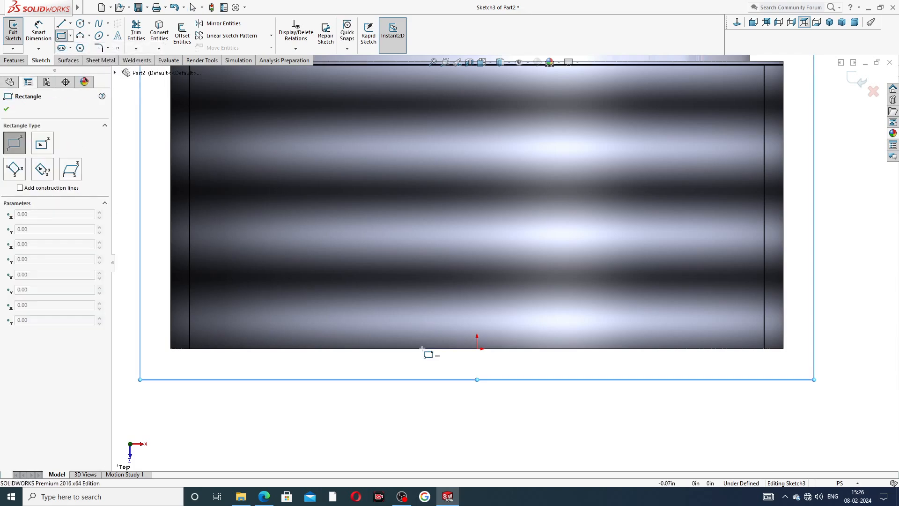
{"action": "scroll", "coordinate": [434, 347], "scroll_direction": "up", "scroll_amount": 1}
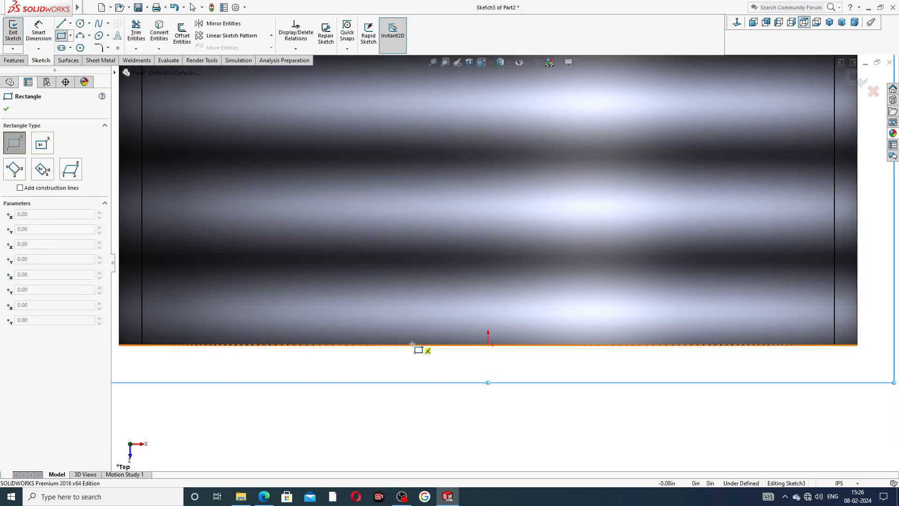
{"action": "mouse_move", "coordinate": [412, 345]}
{"action": "left_mouse_down"}
{"action": "mouse_move", "coordinate": [552, 351]}
{"action": "mouse_move", "coordinate": [583, 301]}
{"action": "mouse_move", "coordinate": [580, 258]}
{"action": "left_mouse_up"}
{"action": "right_click", "coordinate": [617, 264]}
{"action": "left_click", "coordinate": [640, 269]}
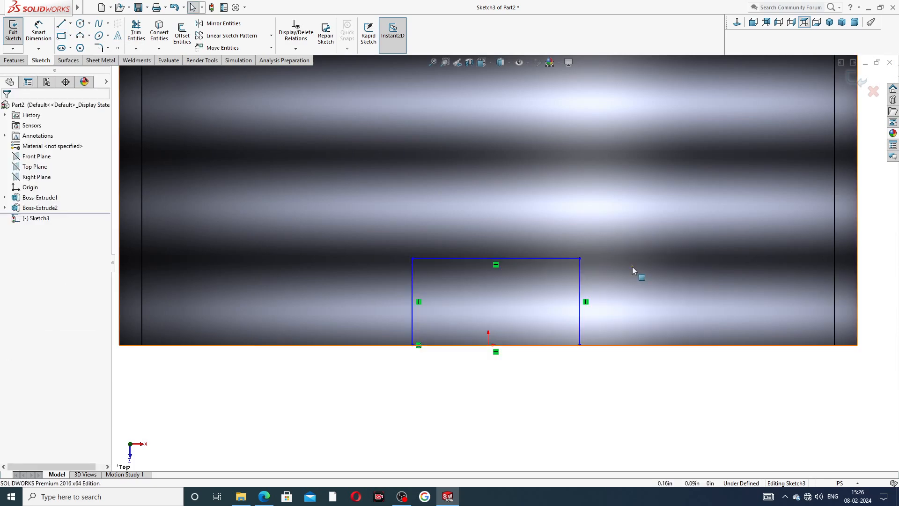
- Centre the rectangle on the origin with a midpoint relation between the origin and its line on the front edge
{"action": "left_click", "coordinate": [488, 346]}
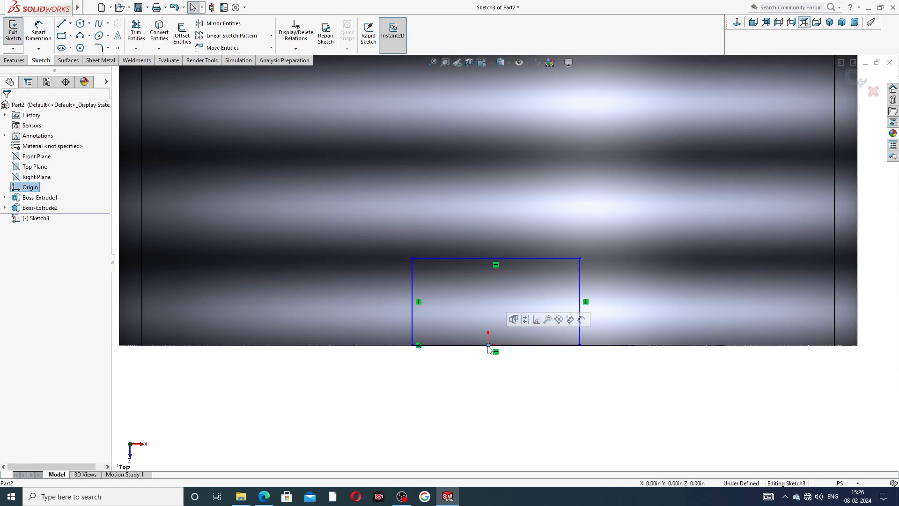
{"action": "left_click", "coordinate": [520, 349], "text": "ctrl"}
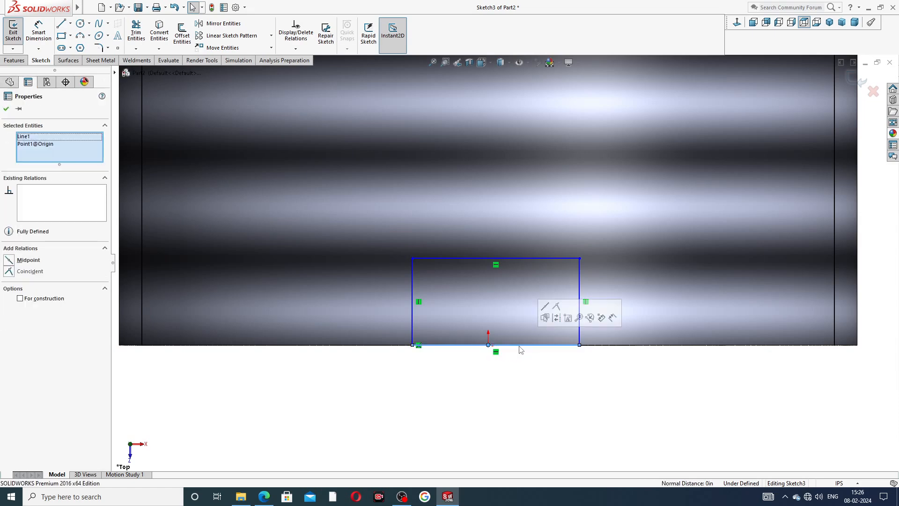
{"action": "left_click", "coordinate": [544, 318]}
{"action": "left_click", "coordinate": [534, 374]}
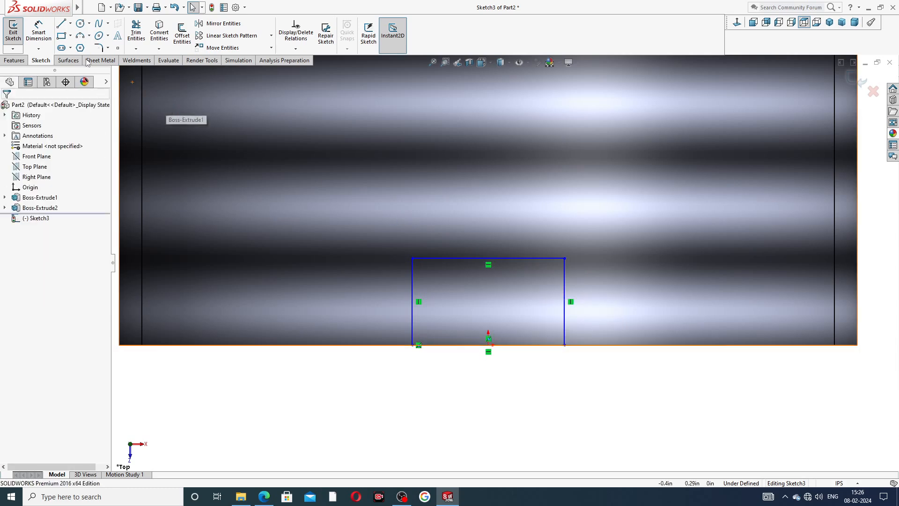
- Dimension the slot rectangle's width along the ring's front edge and set it to 0.09 in
{"action": "left_click", "coordinate": [38, 32]}
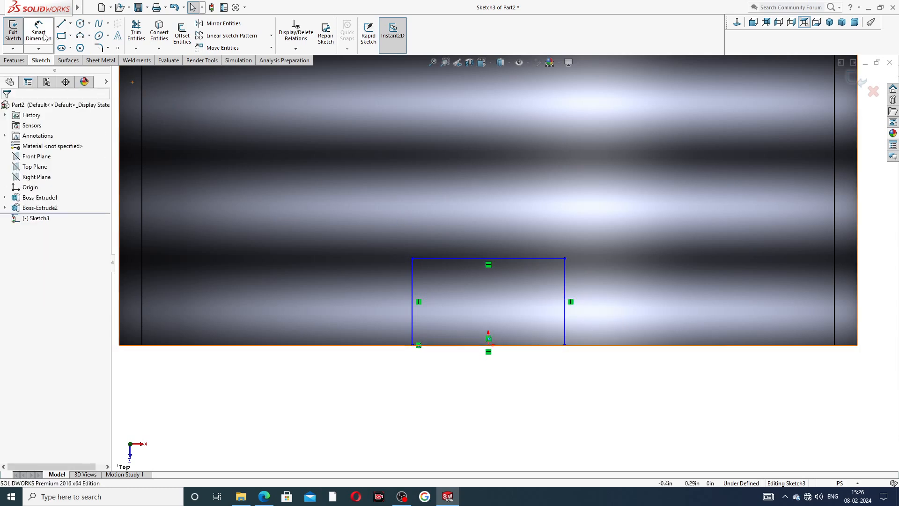
{"action": "left_click", "coordinate": [538, 351]}
{"action": "left_click", "coordinate": [492, 374]}
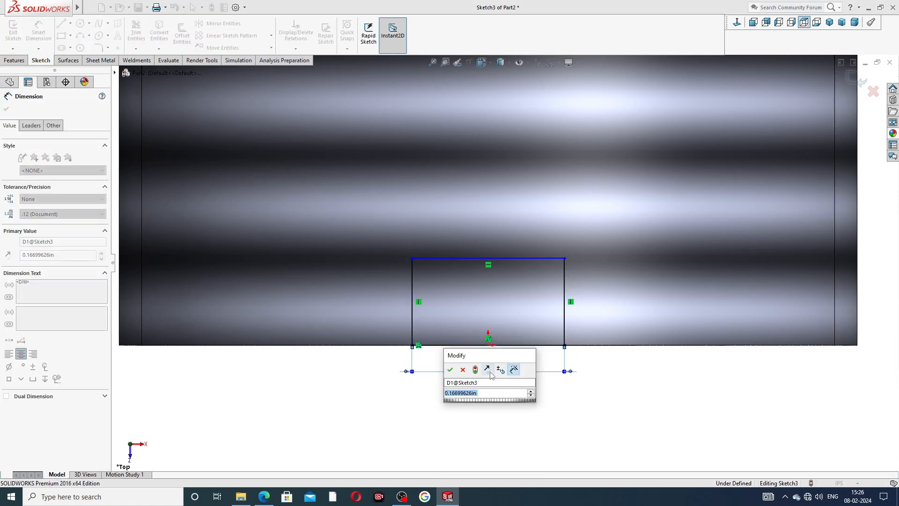
{"action": "type", "text": ".09"}
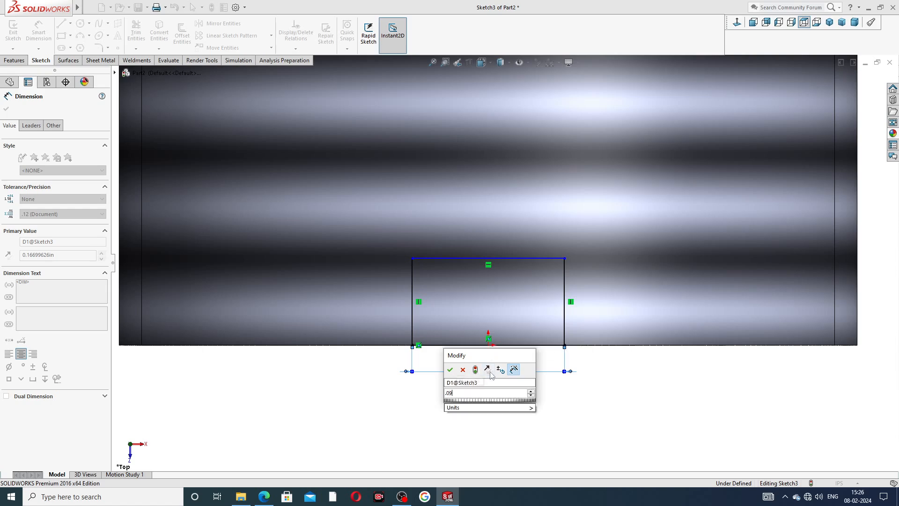
{"action": "key", "text": "Return"}
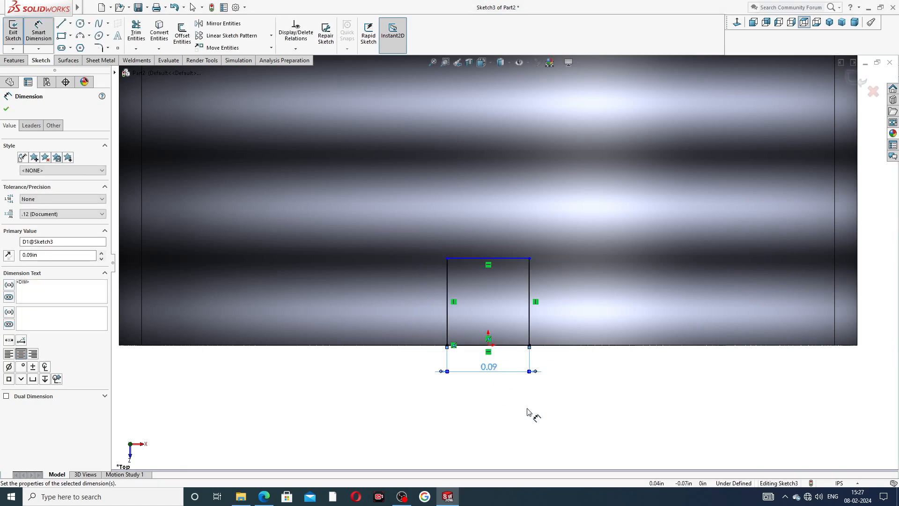
- Set the slot rectangle's depth to 0.13 in and check the slot against the collar's PDF drawing in the browser
{"action": "left_click", "coordinate": [529, 290]}
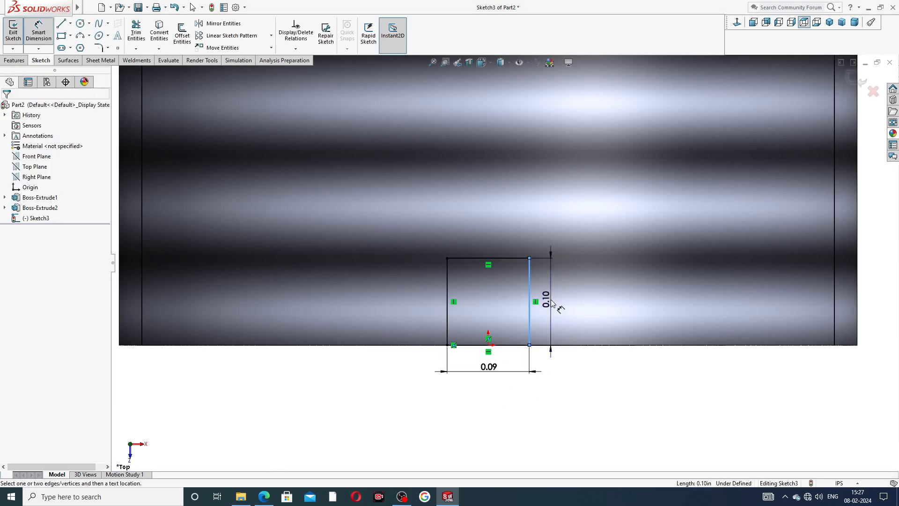
{"action": "left_click", "coordinate": [552, 302]}
{"action": "type", "text": ".13"}
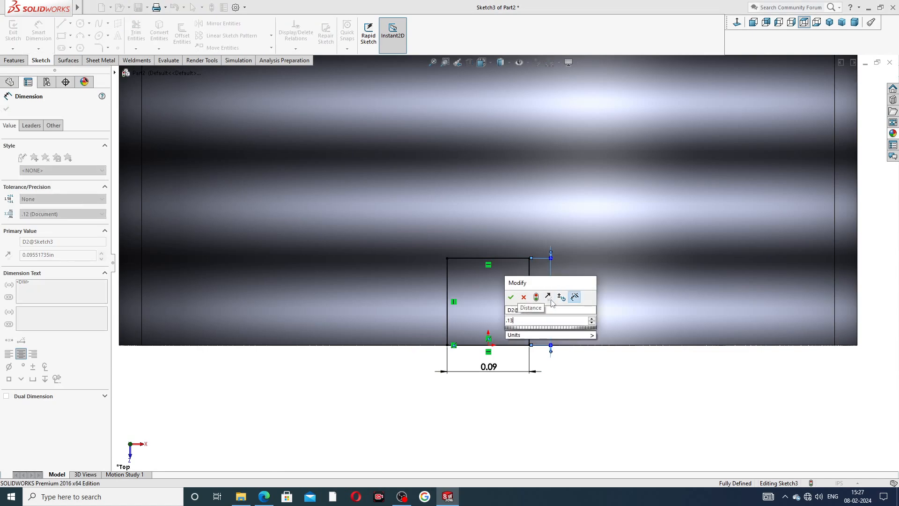
{"action": "key", "text": "Return"}
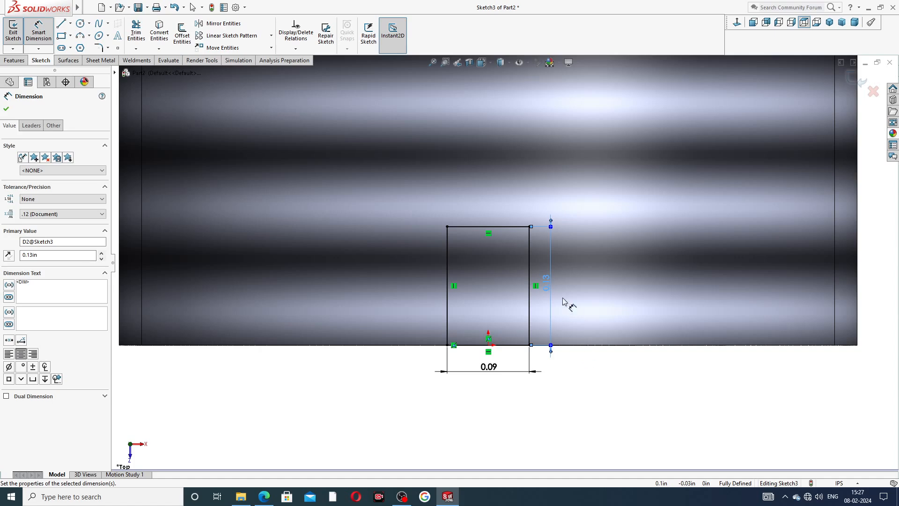
{"action": "left_click", "coordinate": [563, 299]}
{"action": "left_click_drag", "start_coordinate": [547, 281], "coordinate": [555, 285]}
{"action": "left_click", "coordinate": [582, 373]}
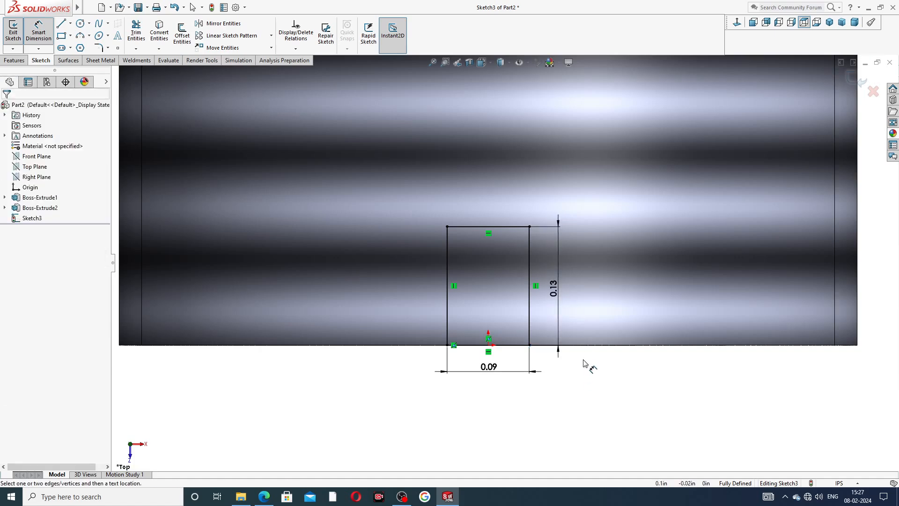
{"action": "left_click", "coordinate": [264, 497]}
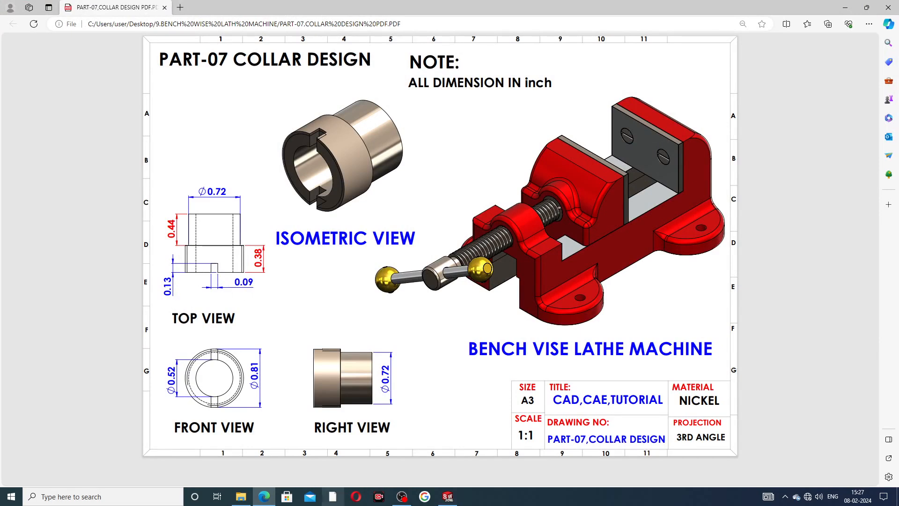
{"action": "left_click", "coordinate": [265, 499]}
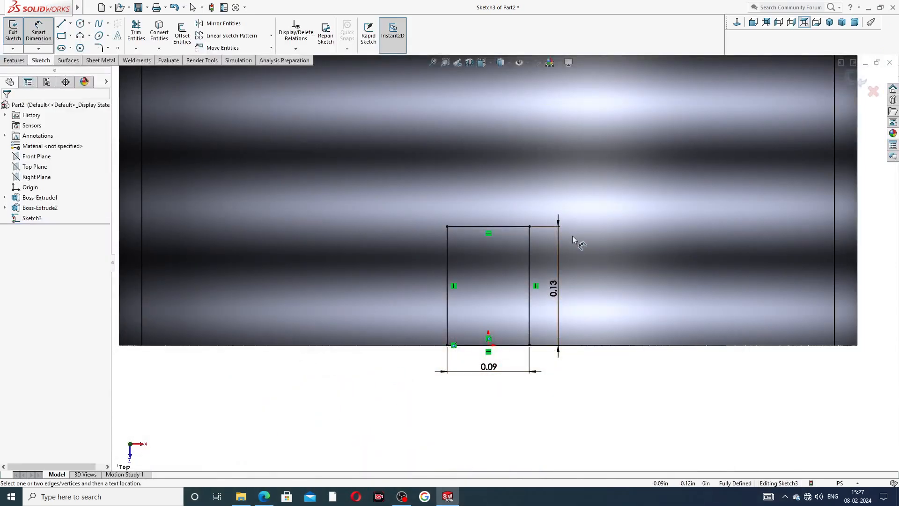
{"action": "right_click", "coordinate": [541, 391]}
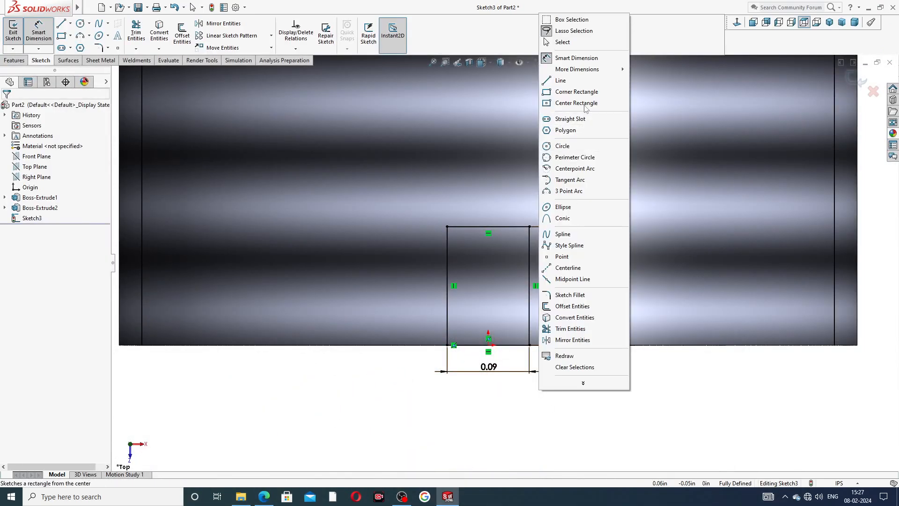
{"action": "left_click", "coordinate": [562, 42]}
- Cut the slot rectangle through the threaded ring with an Extruded Cut set to Through All - Both
{"action": "key", "text": "f"}
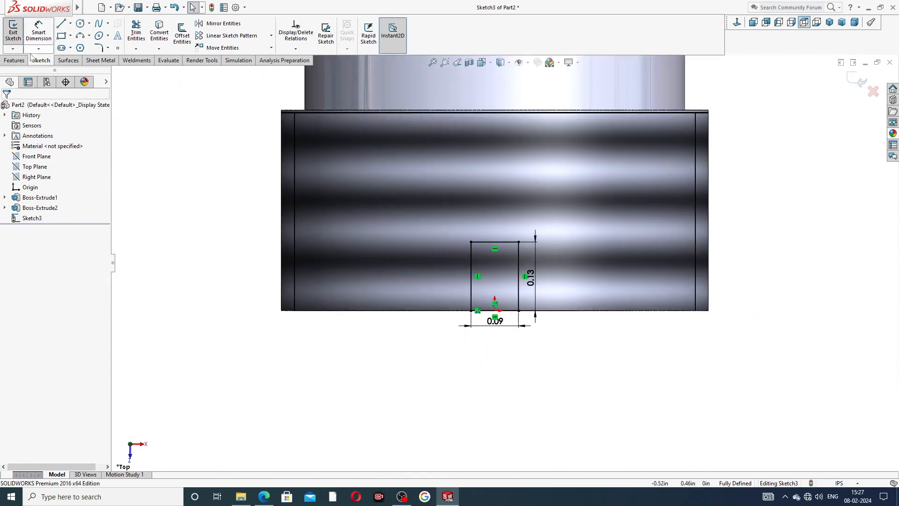
{"action": "left_click", "coordinate": [14, 60]}
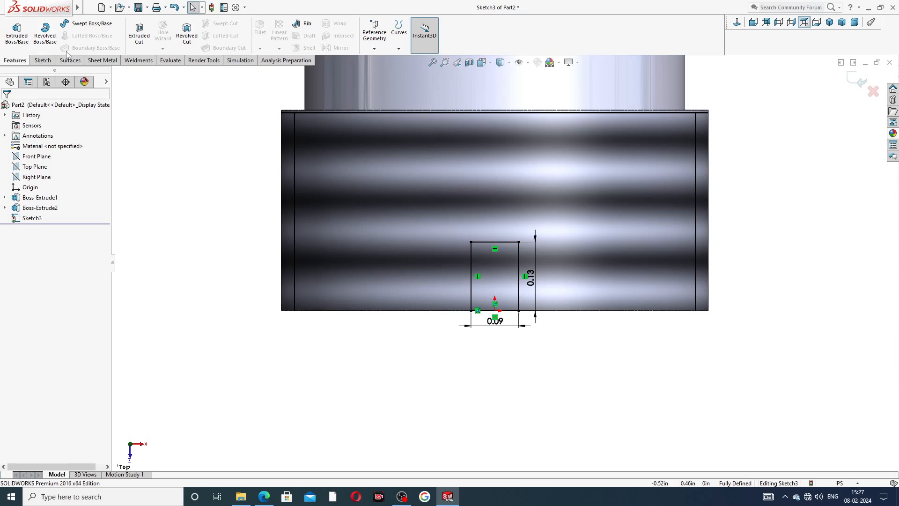
{"action": "left_click", "coordinate": [140, 35]}
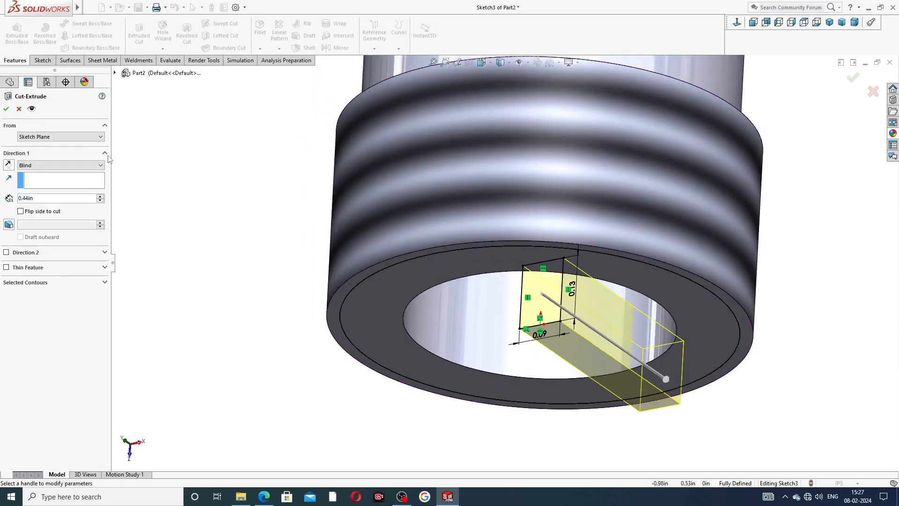
{"action": "left_click", "coordinate": [68, 167]}
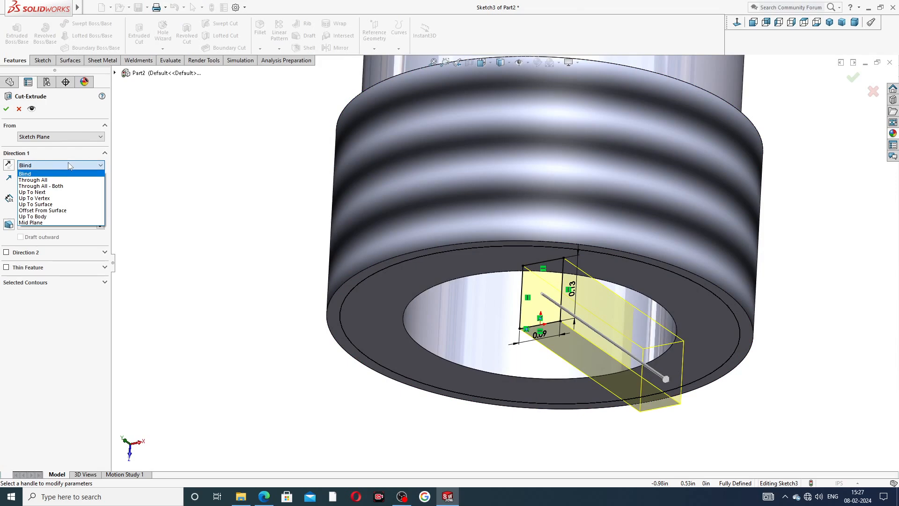
{"action": "left_click", "coordinate": [64, 187]}
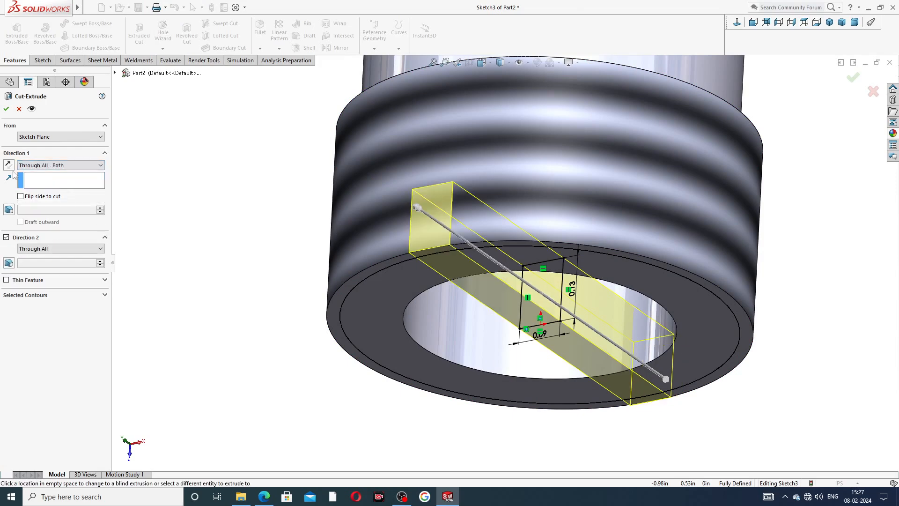
{"action": "left_click", "coordinate": [6, 109]}
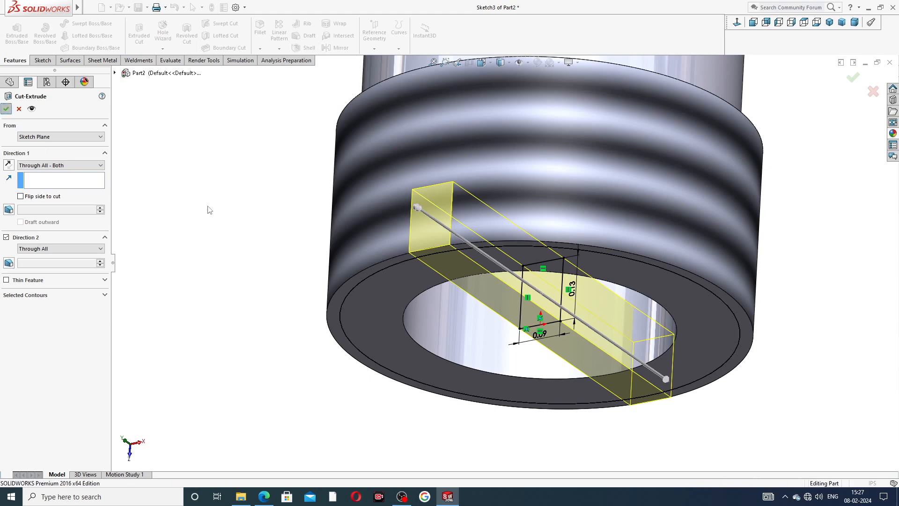
{"action": "left_click", "coordinate": [254, 216]}
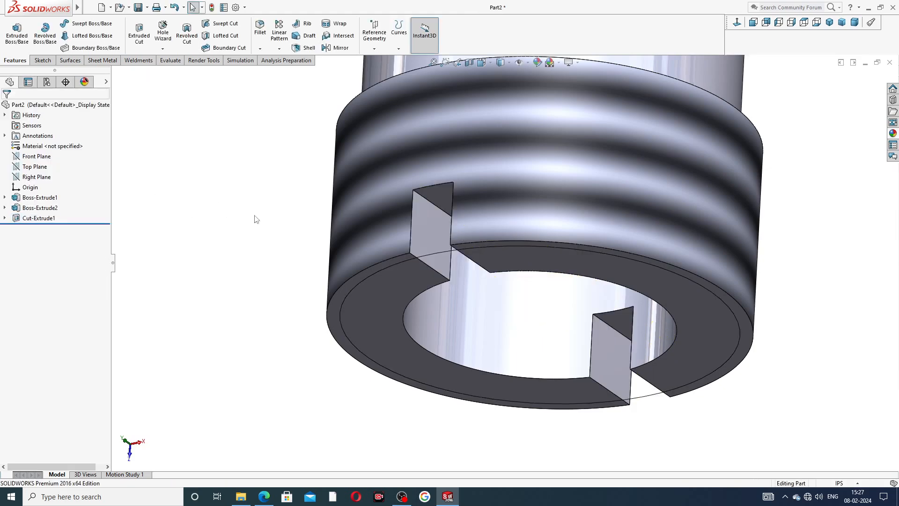
- Apply the polished nickel appearance from the Metal > Nickel category to the whole collar and show it in isometric view
{"action": "scroll", "coordinate": [401, 240], "scroll_direction": "up", "scroll_amount": 4}
{"action": "mouse_move", "coordinate": [522, 173]}
{"action": "middle_mouse_down"}
{"action": "mouse_move", "coordinate": [550, 211]}
{"action": "mouse_move", "coordinate": [568, 92]}
{"action": "mouse_move", "coordinate": [624, 138]}
{"action": "mouse_move", "coordinate": [604, 145]}
{"action": "mouse_move", "coordinate": [547, 246]}
{"action": "mouse_move", "coordinate": [453, 188]}
{"action": "mouse_move", "coordinate": [436, 187]}
{"action": "mouse_move", "coordinate": [440, 211]}
{"action": "middle_mouse_up"}
{"action": "scroll", "coordinate": [548, 183], "scroll_direction": "down", "scroll_amount": 2}
{"action": "middle_click_drag", "start_coordinate": [613, 224], "coordinate": [814, 156]}
{"action": "left_click", "coordinate": [894, 133]}
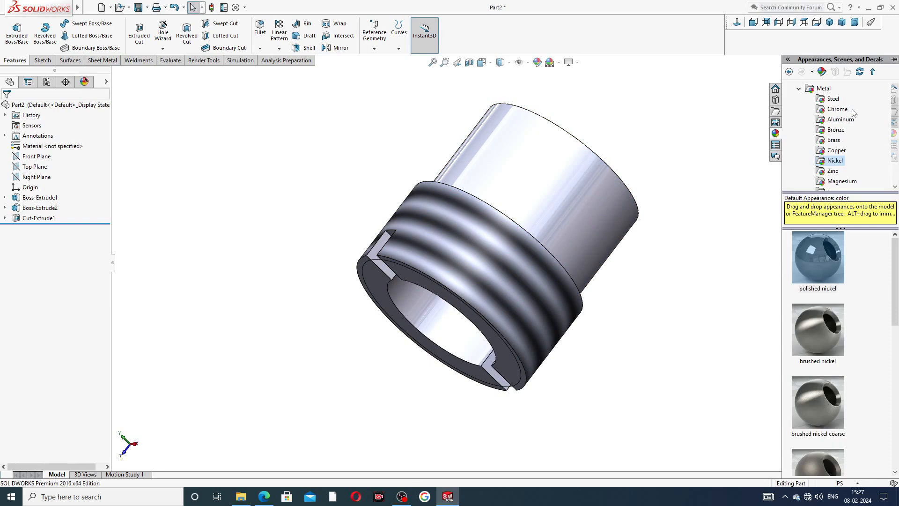
{"action": "scroll", "coordinate": [824, 103], "scroll_direction": "up", "scroll_amount": 1}
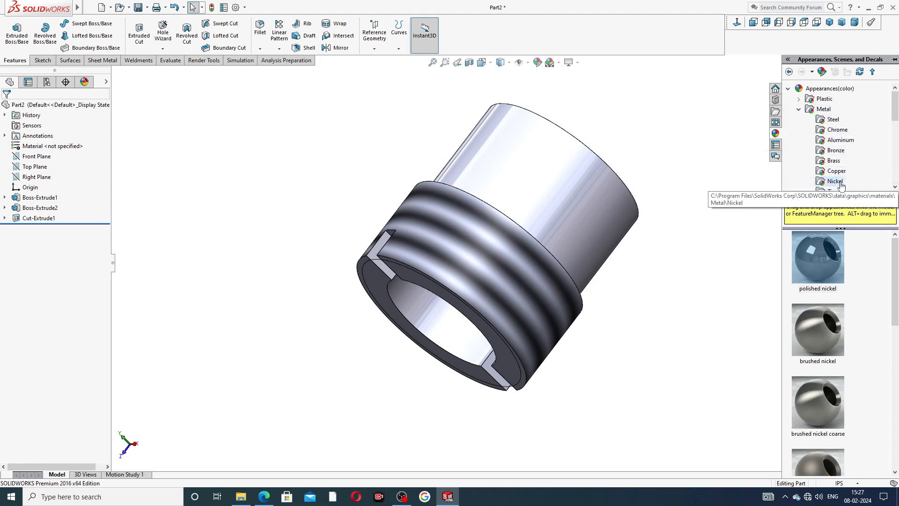
{"action": "double_click", "coordinate": [818, 255]}
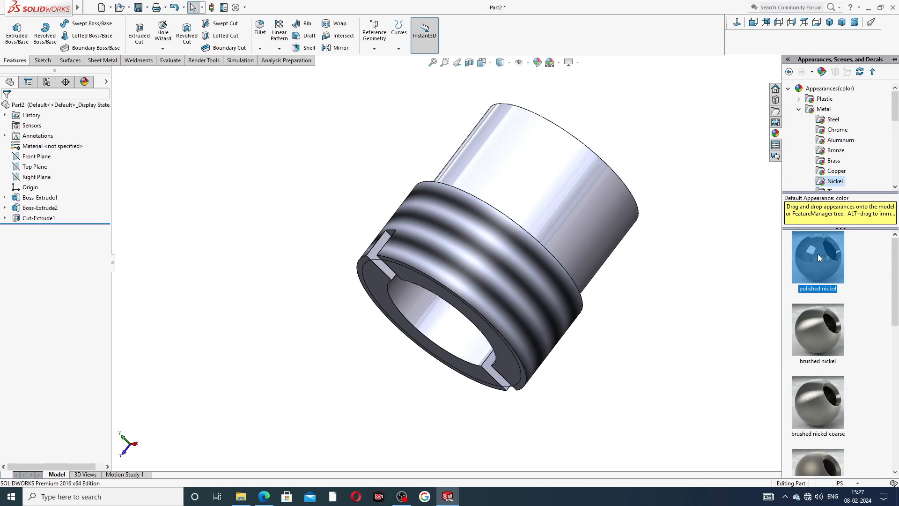
{"action": "middle_click_drag", "start_coordinate": [702, 128], "coordinate": [719, 209]}
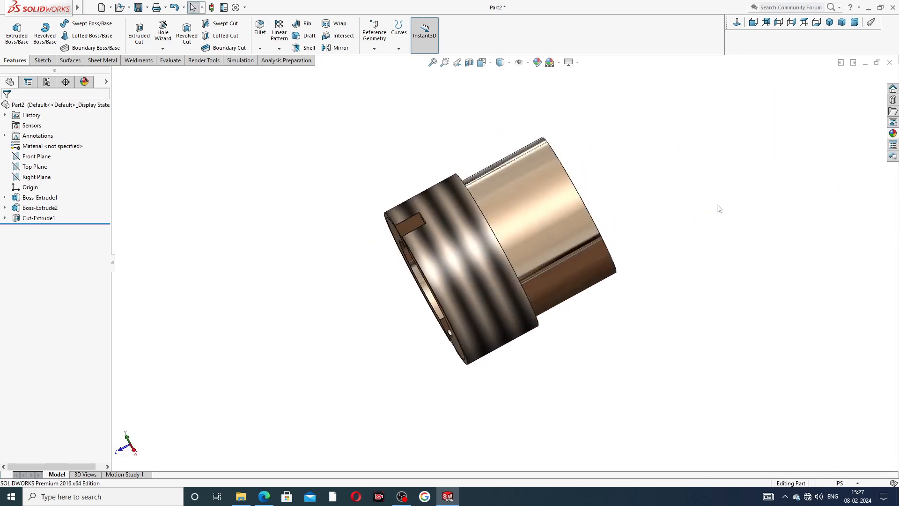
{"action": "left_click", "coordinate": [830, 22]}
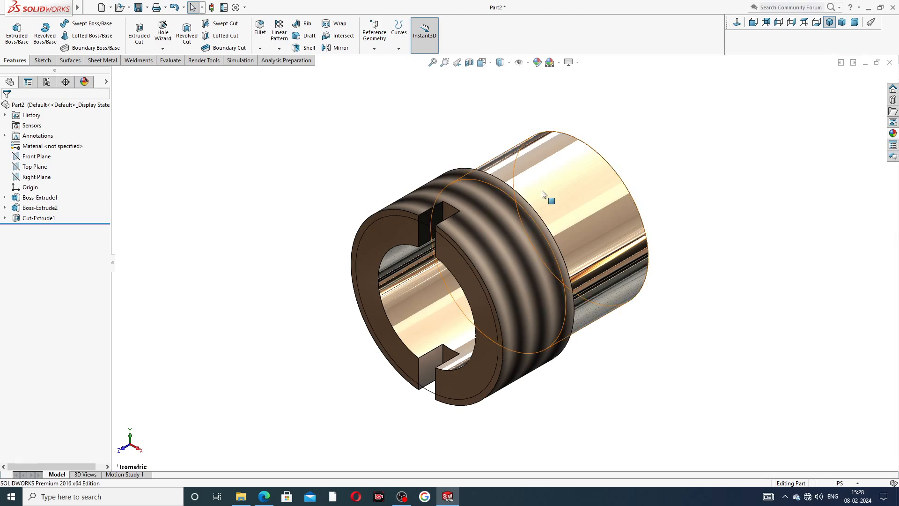
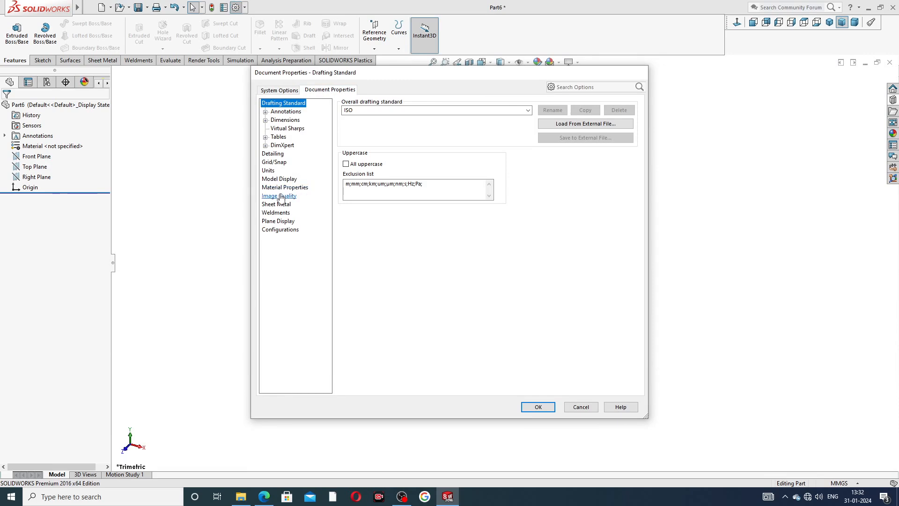
- Raise both the shaded and the wireframe image quality resolution of the new part to the highest setting
{"action": "left_click_drag", "start_coordinate": [446, 117], "coordinate": [516, 118]}
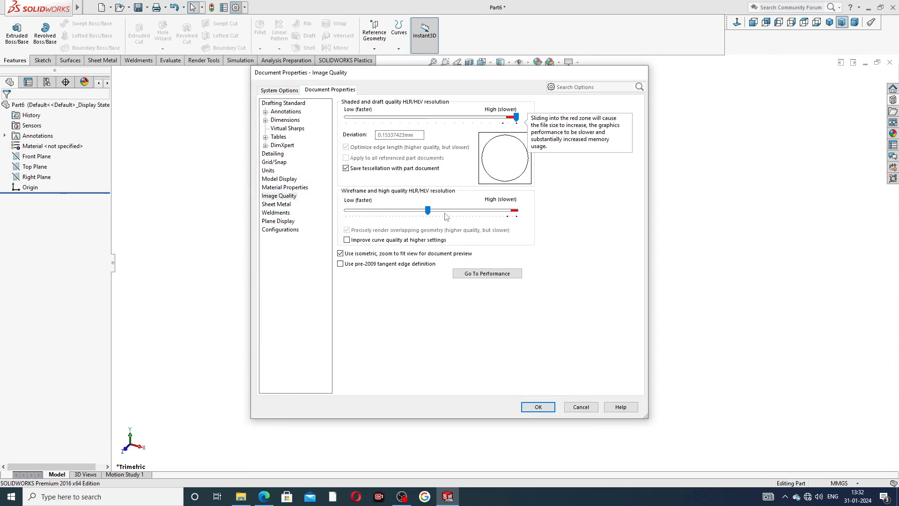
{"action": "left_click_drag", "start_coordinate": [429, 211], "coordinate": [515, 211]}
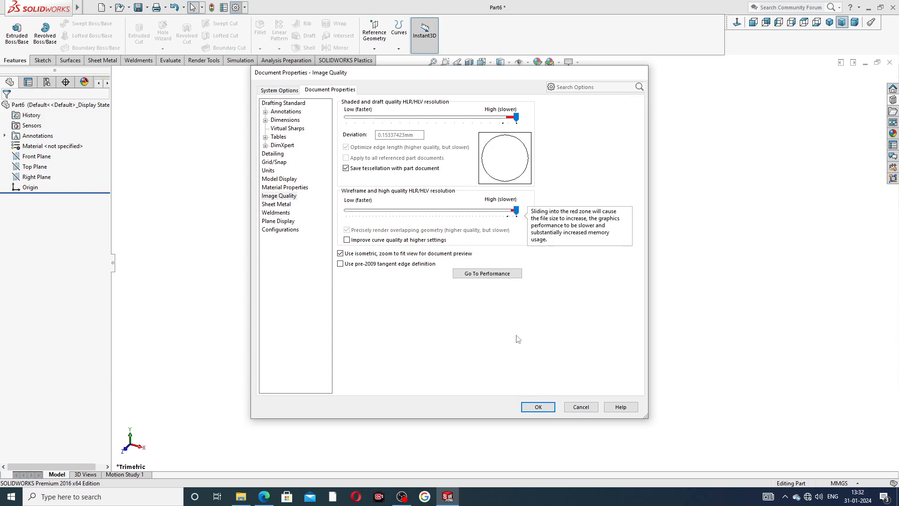
{"action": "left_click", "coordinate": [538, 407]}
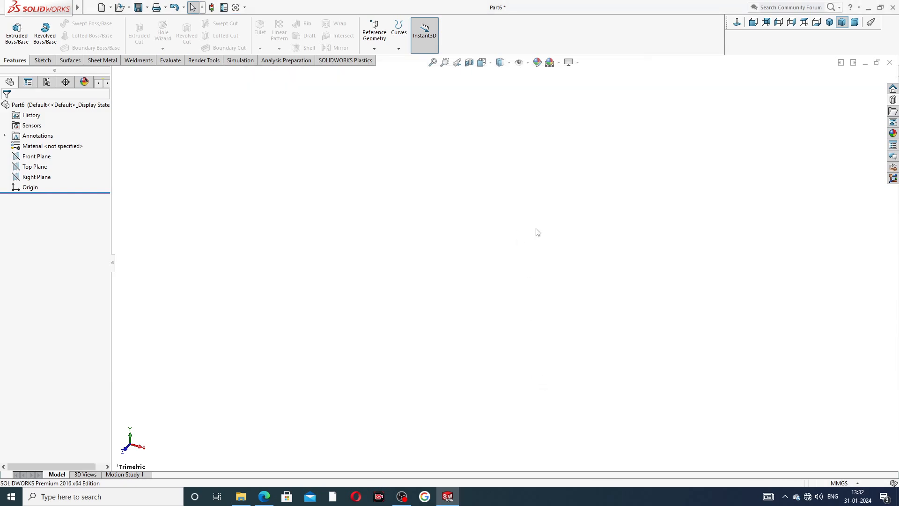
- Check the Part-02 knob PDF drawing in the browser and set the part's units to IPS (inch, pound, second)
{"action": "left_click", "coordinate": [263, 497]}
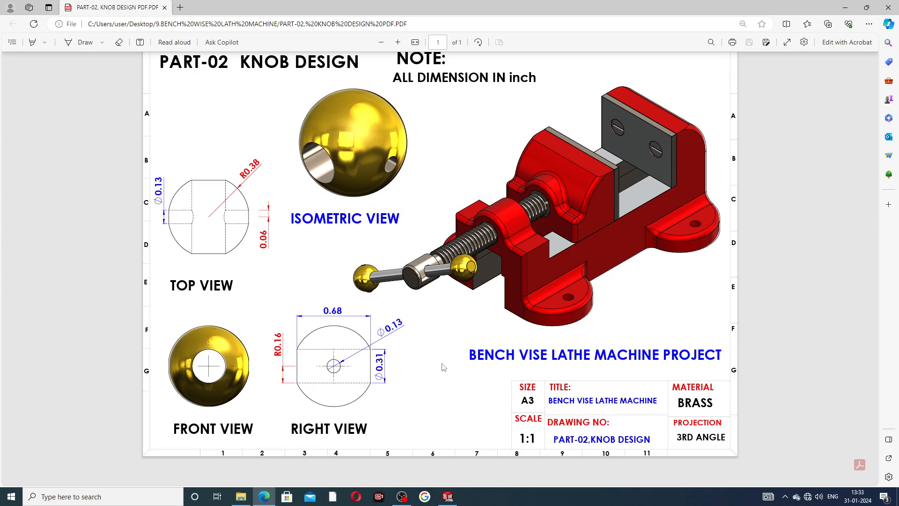
{"action": "left_click", "coordinate": [447, 496]}
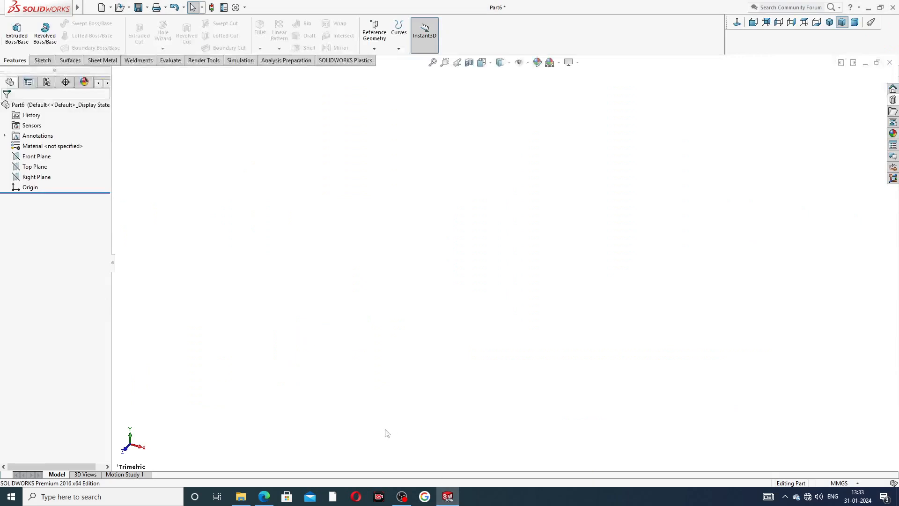
{"action": "left_click", "coordinate": [846, 487]}
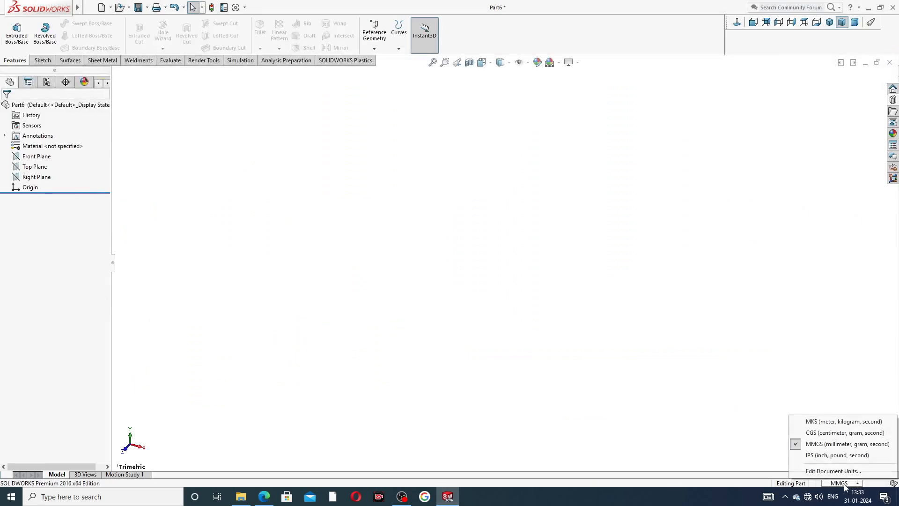
{"action": "left_click", "coordinate": [822, 456]}
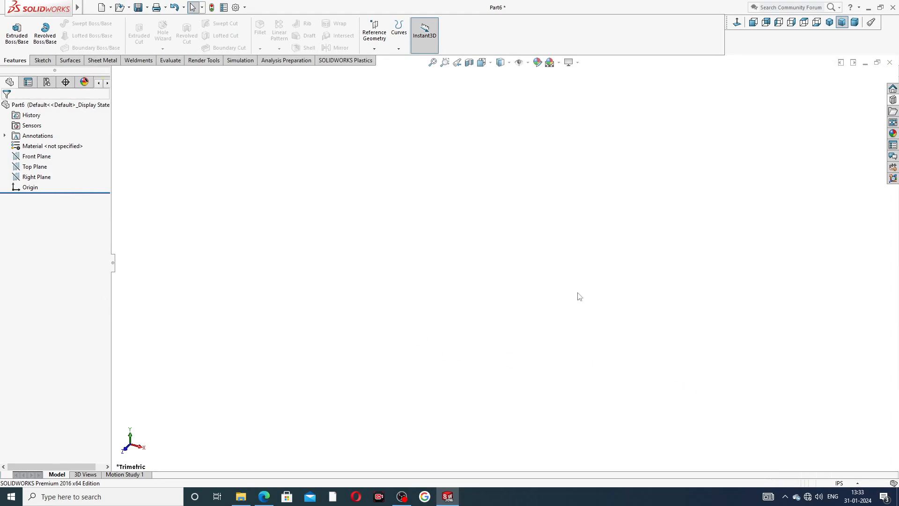
- Start a sketch on the Top Plane and draw a circle of about 2.24 in radius centred on the origin
{"action": "left_click", "coordinate": [36, 167]}
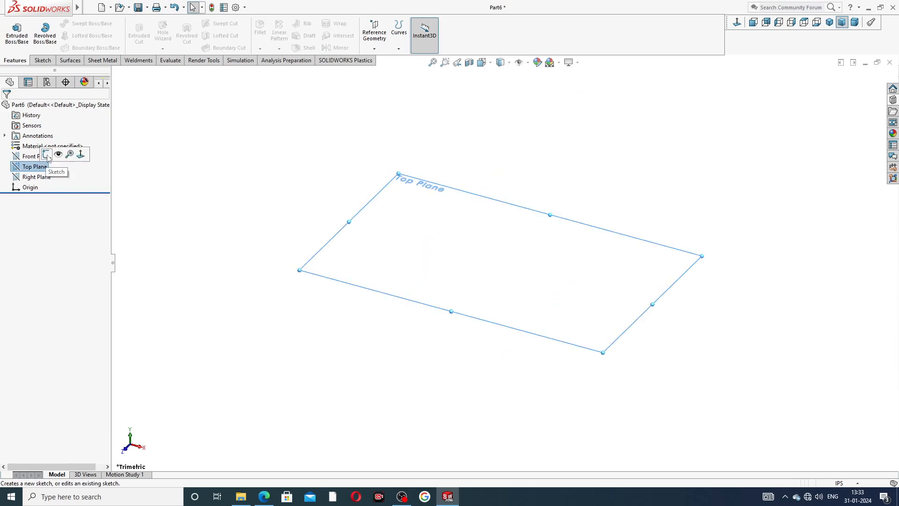
{"action": "left_click", "coordinate": [51, 157]}
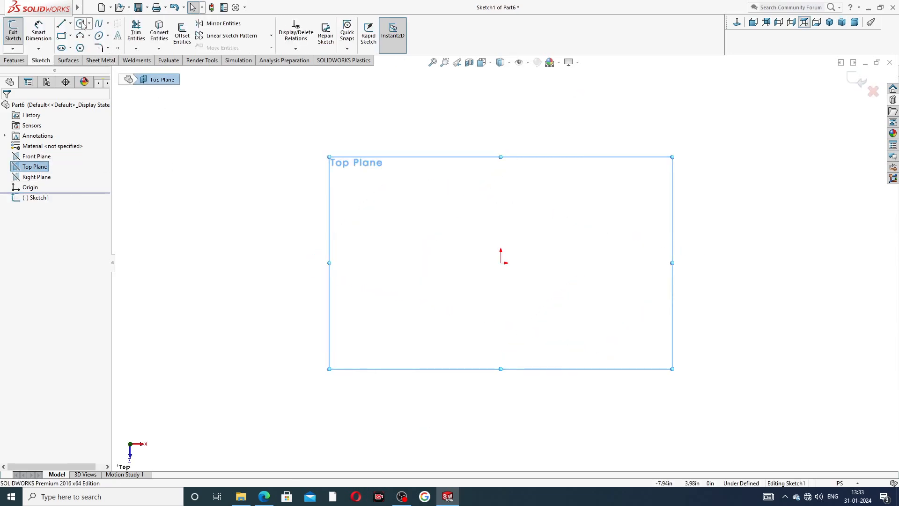
{"action": "left_click", "coordinate": [80, 23]}
{"action": "left_click_drag", "start_coordinate": [501, 263], "coordinate": [564, 173]}
{"action": "right_click", "coordinate": [610, 163]}
{"action": "left_click", "coordinate": [635, 174]}
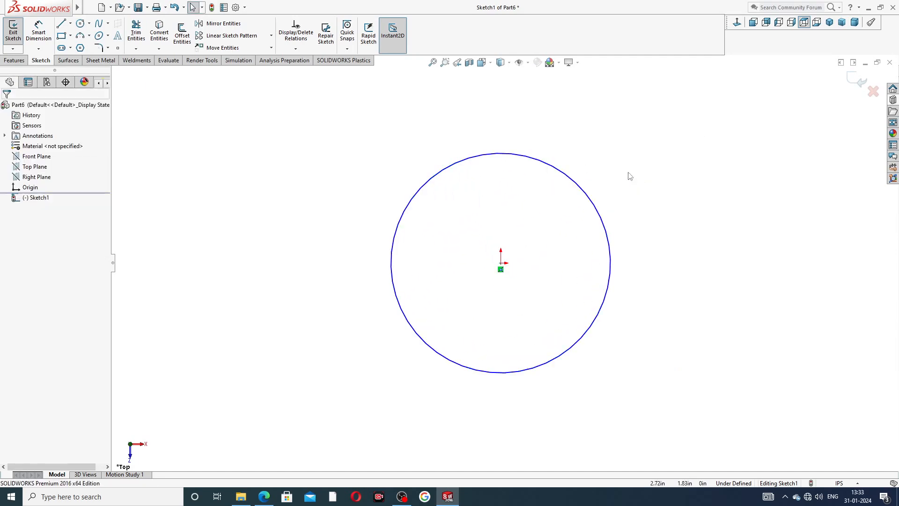
- Draw a vertical centerline about 6.37 in long through the origin, extending beyond the circle at both ends
{"action": "left_click", "coordinate": [70, 23]}
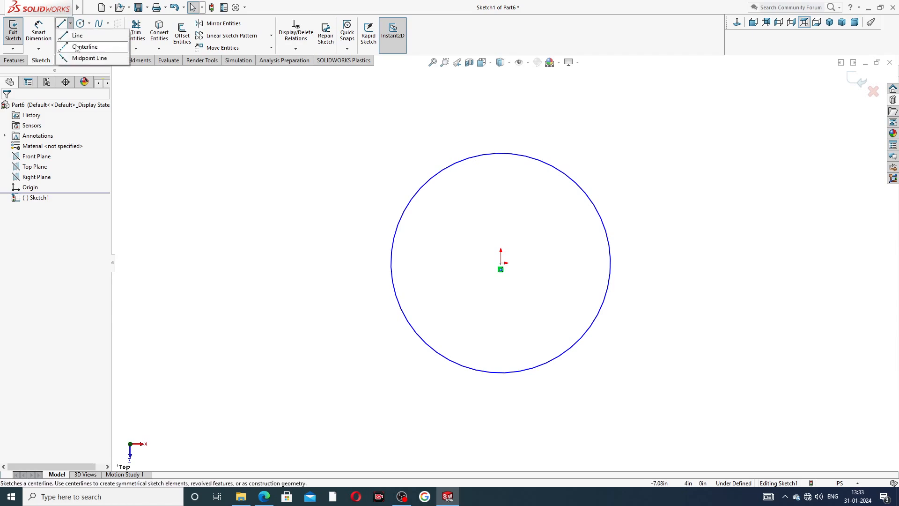
{"action": "left_click", "coordinate": [79, 48]}
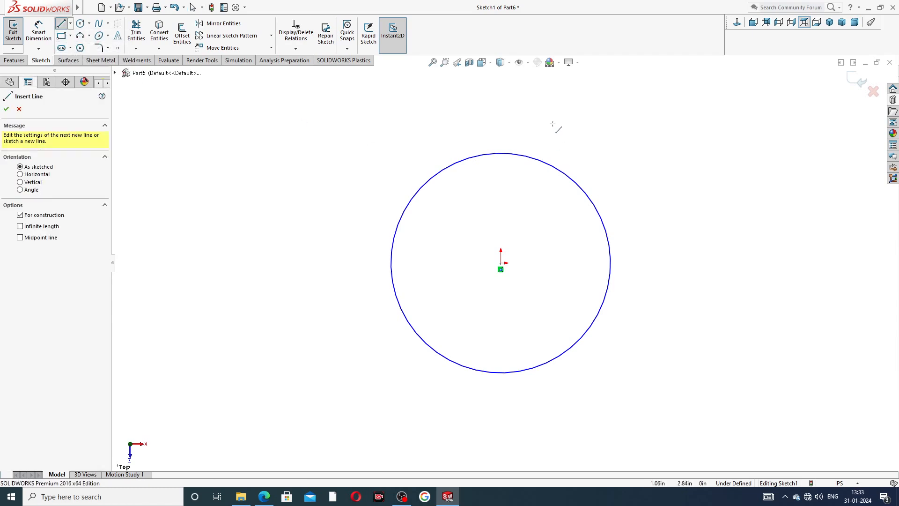
{"action": "left_click", "coordinate": [500, 111]}
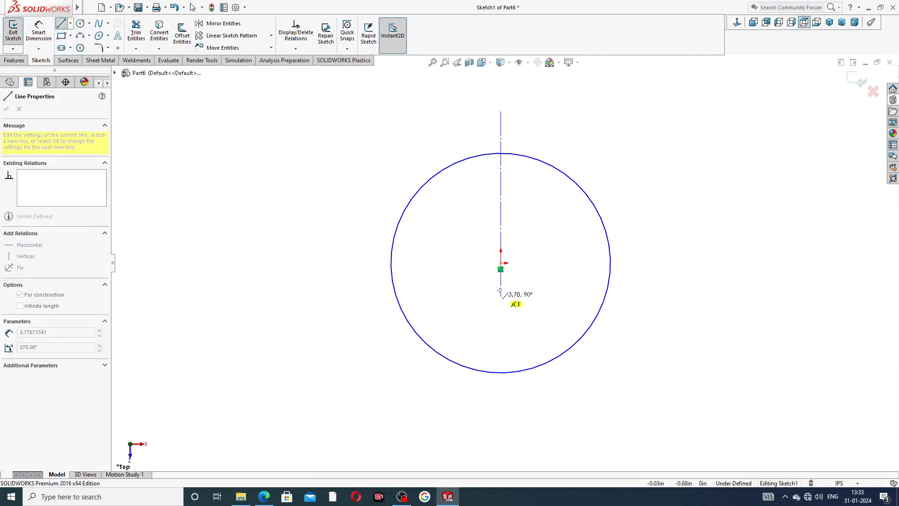
{"action": "left_click", "coordinate": [500, 427]}
{"action": "right_click", "coordinate": [565, 365]}
{"action": "left_click", "coordinate": [588, 373]}
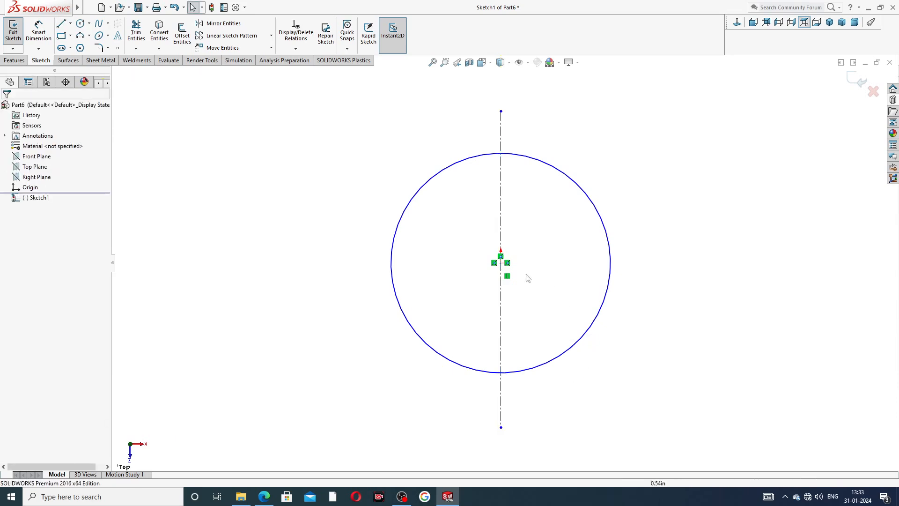
- Draw a vertical line about 5.51 in long across the circle, about 0.76 in to the right of the centerline
{"action": "left_click", "coordinate": [61, 24]}
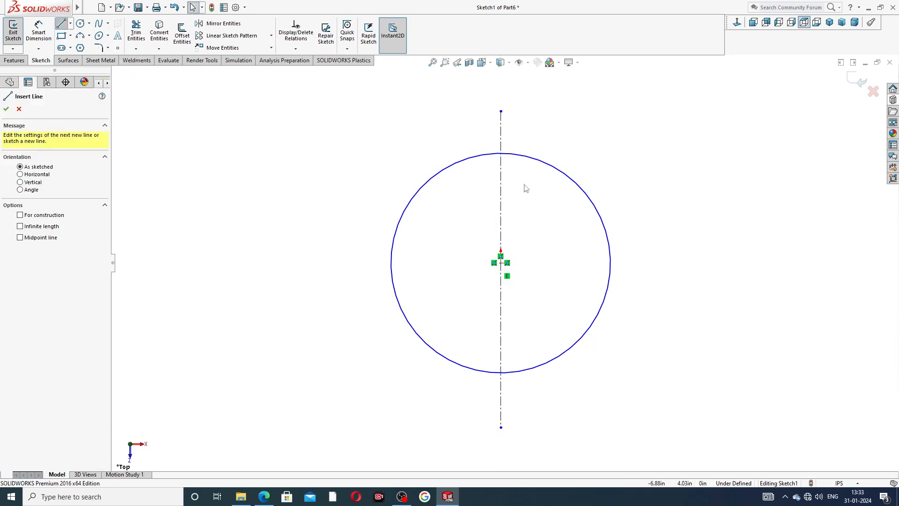
{"action": "left_click", "coordinate": [538, 117]}
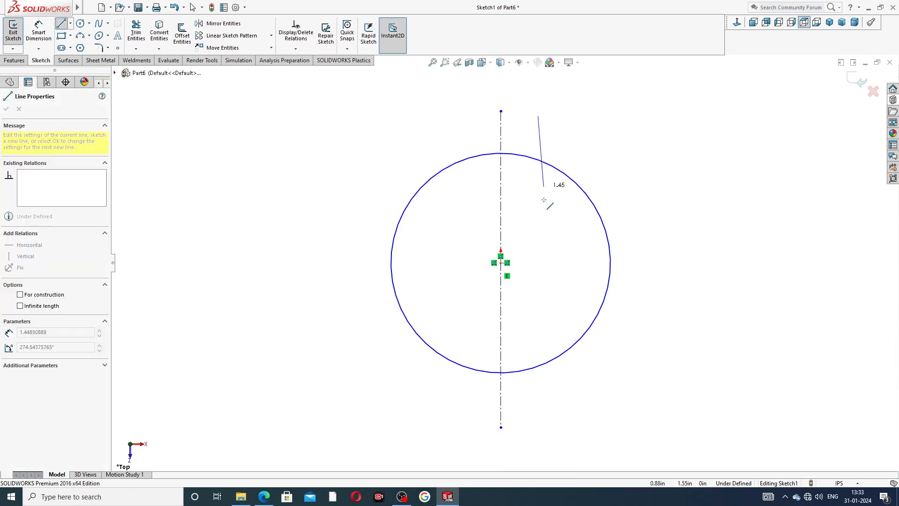
{"action": "left_click", "coordinate": [539, 385]}
{"action": "right_click", "coordinate": [574, 290]}
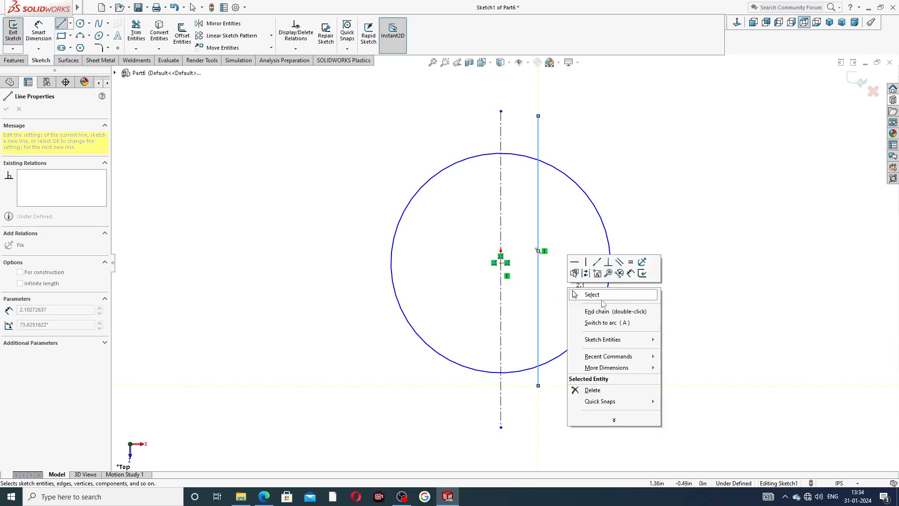
{"action": "left_click", "coordinate": [603, 298]}
{"action": "key", "text": "Escape"}
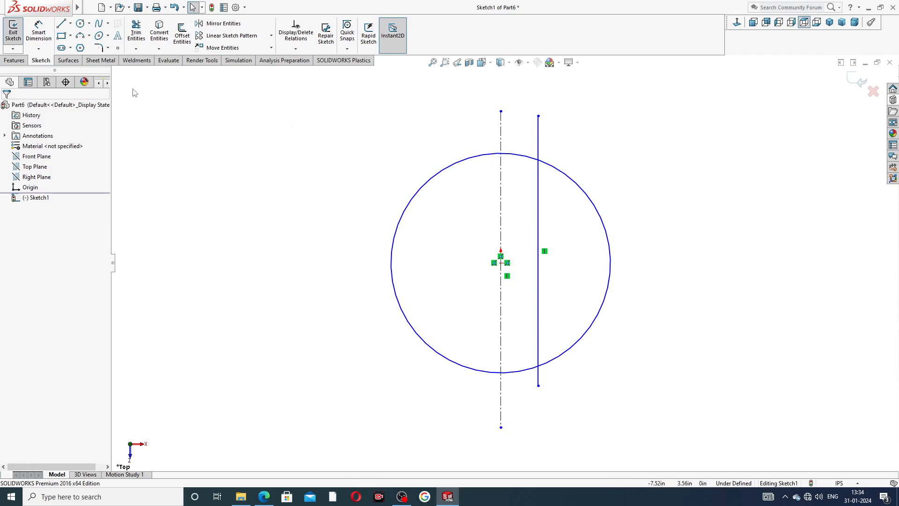
- Trim the circle and the vertical line to a closed segment on the right side, using Trim to closest
{"action": "left_click", "coordinate": [136, 33]}
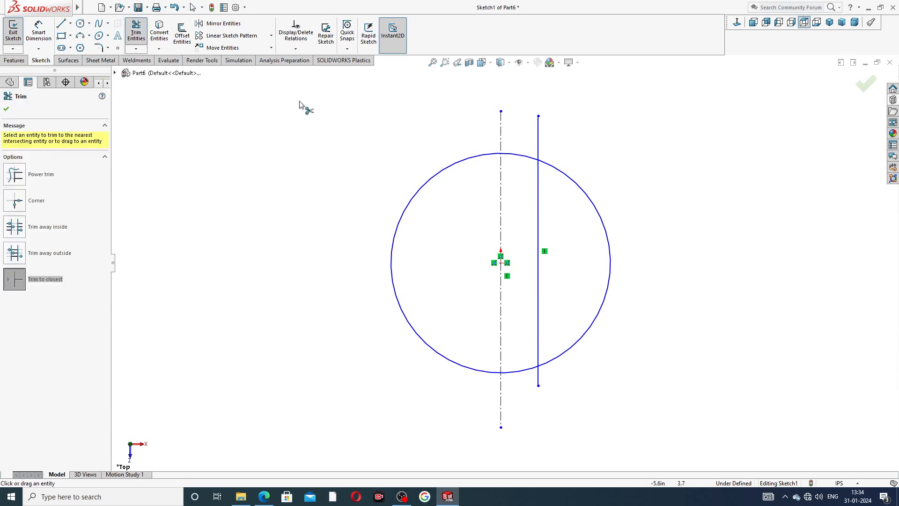
{"action": "left_click", "coordinate": [497, 156]}
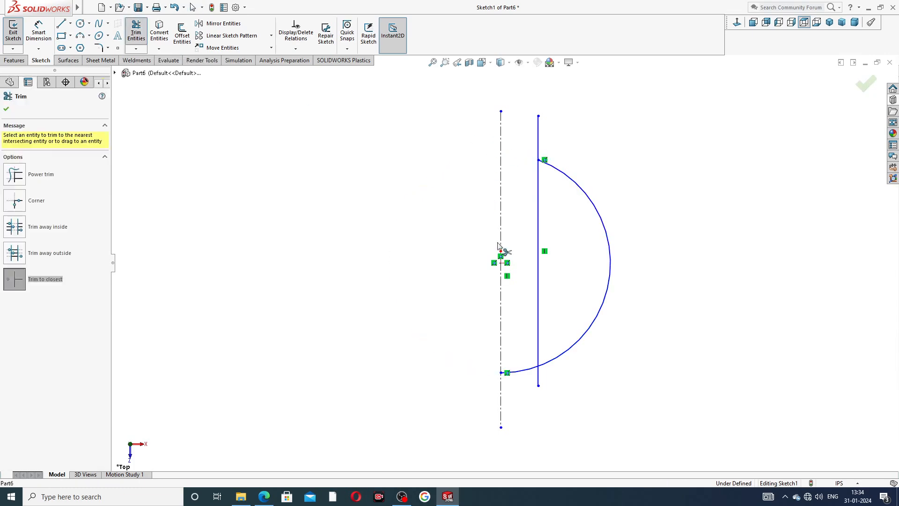
{"action": "left_click", "coordinate": [520, 372]}
{"action": "left_click", "coordinate": [539, 377]}
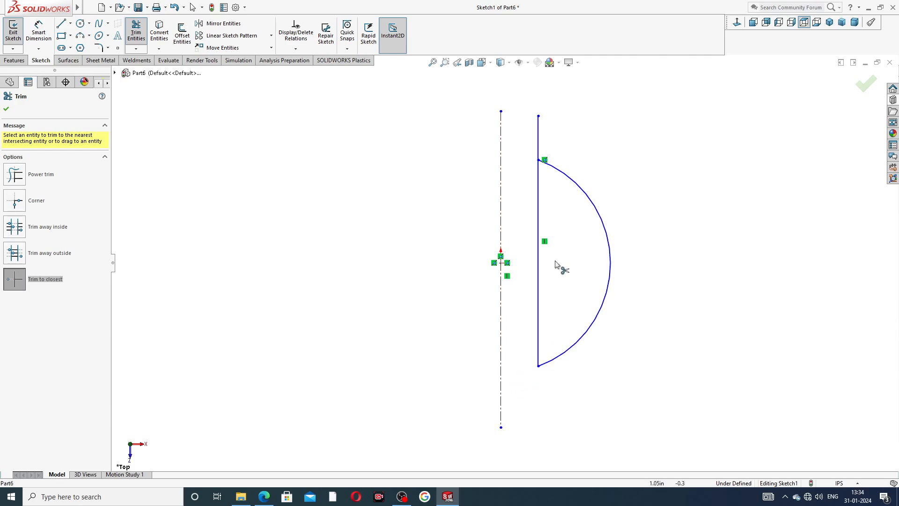
{"action": "left_click", "coordinate": [538, 130]}
{"action": "right_click", "coordinate": [596, 159]}
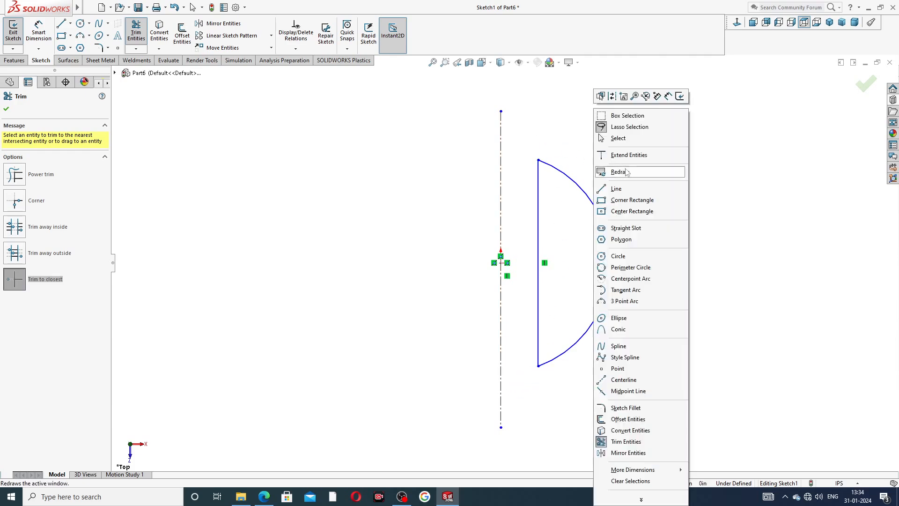
{"action": "left_click", "coordinate": [624, 138]}
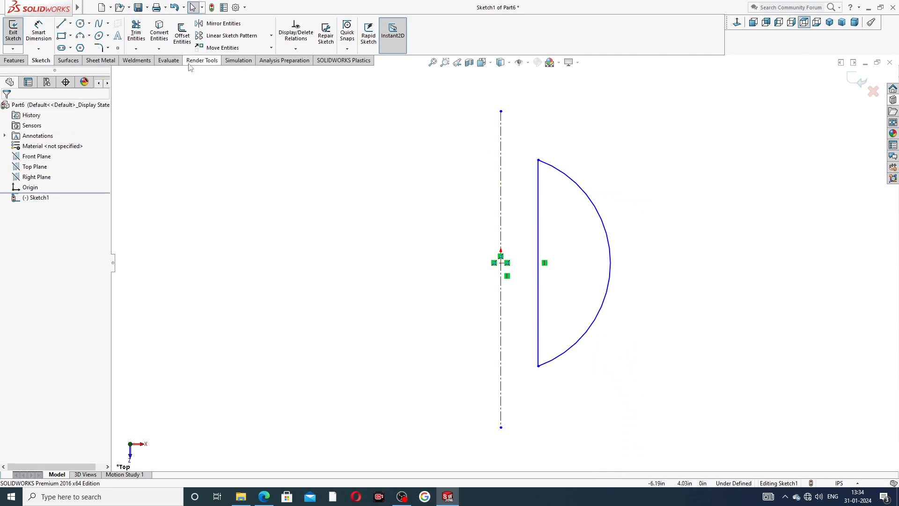
- Check the sphere radius in the knob's PDF drawing and dimension the arc's radius as 0.375 in
{"action": "left_click", "coordinate": [43, 39]}
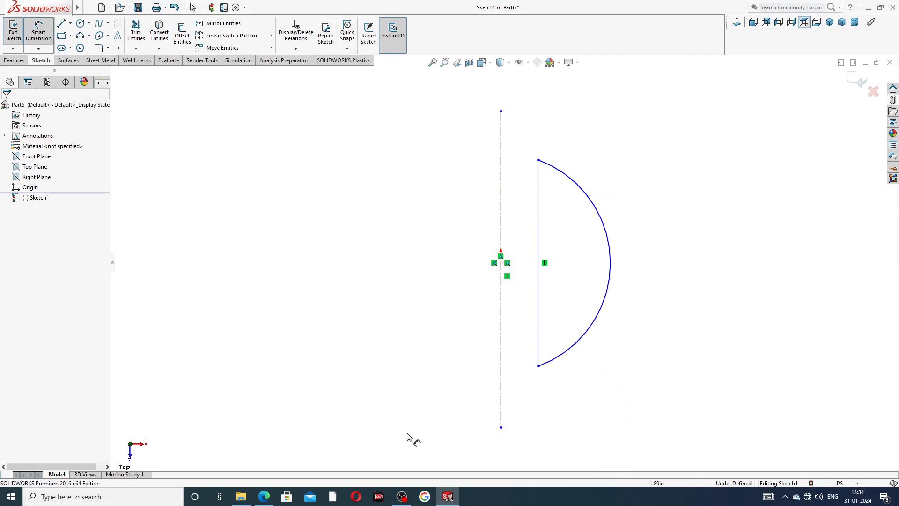
{"action": "left_click", "coordinate": [266, 499]}
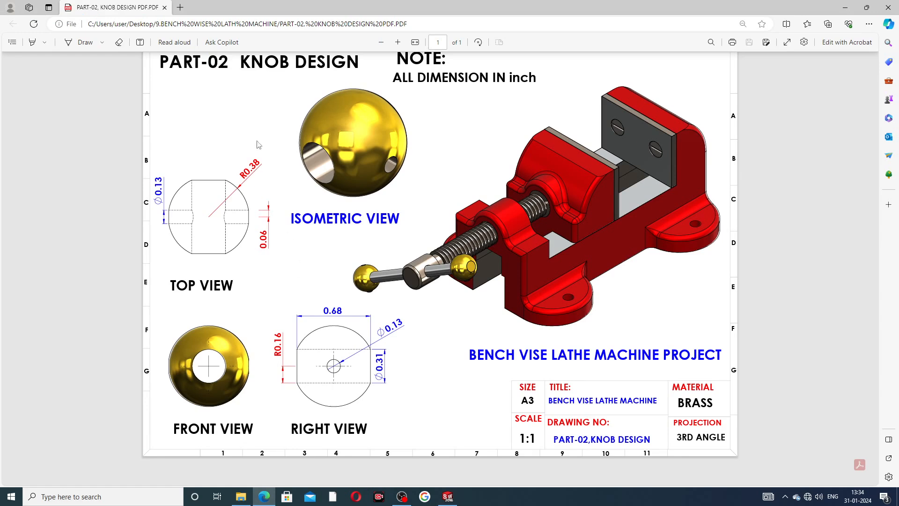
{"action": "left_click", "coordinate": [264, 496]}
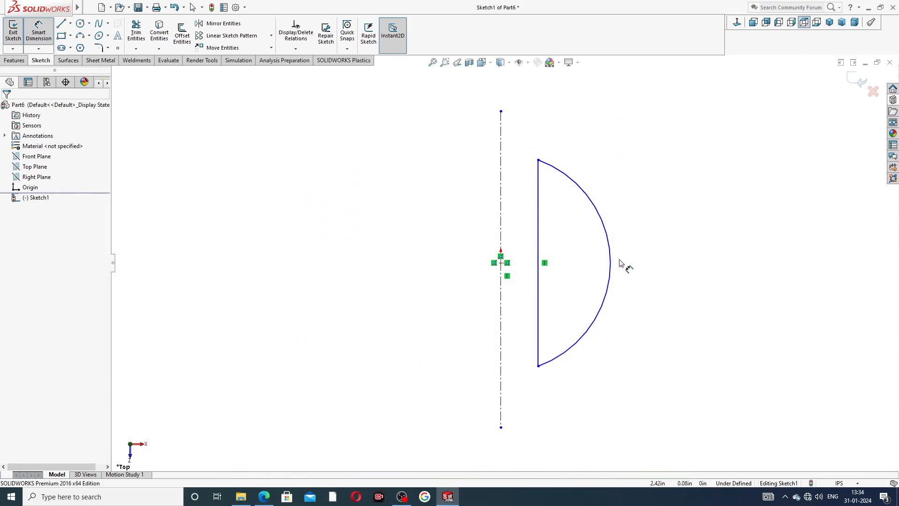
{"action": "left_click", "coordinate": [610, 295]}
{"action": "left_click", "coordinate": [630, 195]}
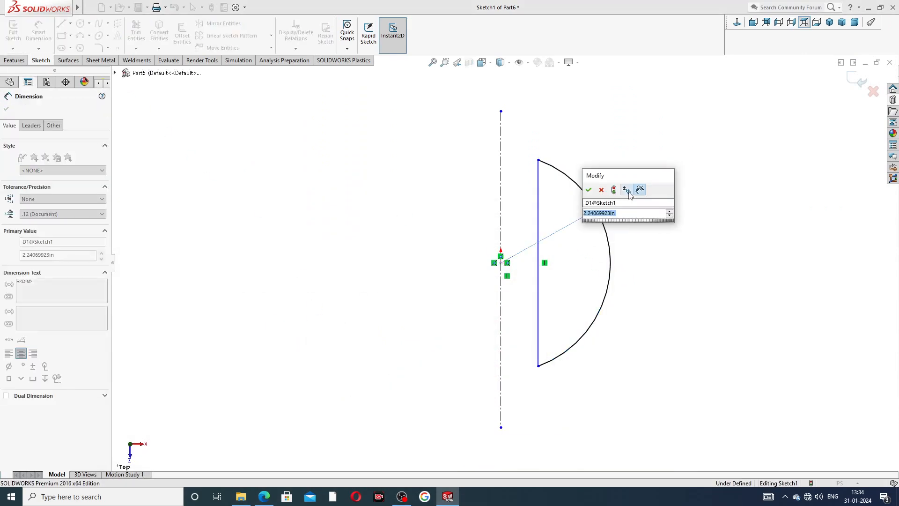
{"action": "type", "text": "."}
{"action": "type", "text": "375"}
{"action": "key", "text": "Return"}
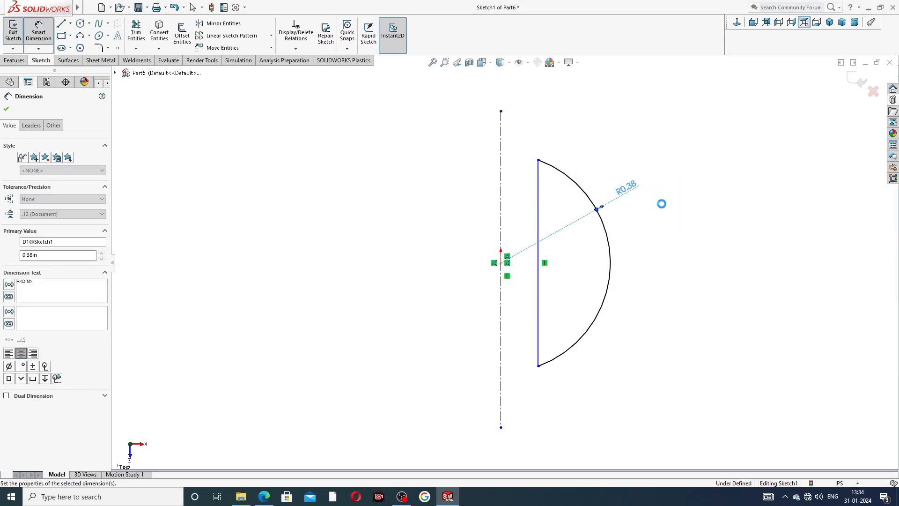
- Dimension the distance from the centerline to the segment's vertical line as 0.16 in and reposition the radius dimension
{"action": "left_click", "coordinate": [538, 220]}
{"action": "left_click", "coordinate": [501, 188]}
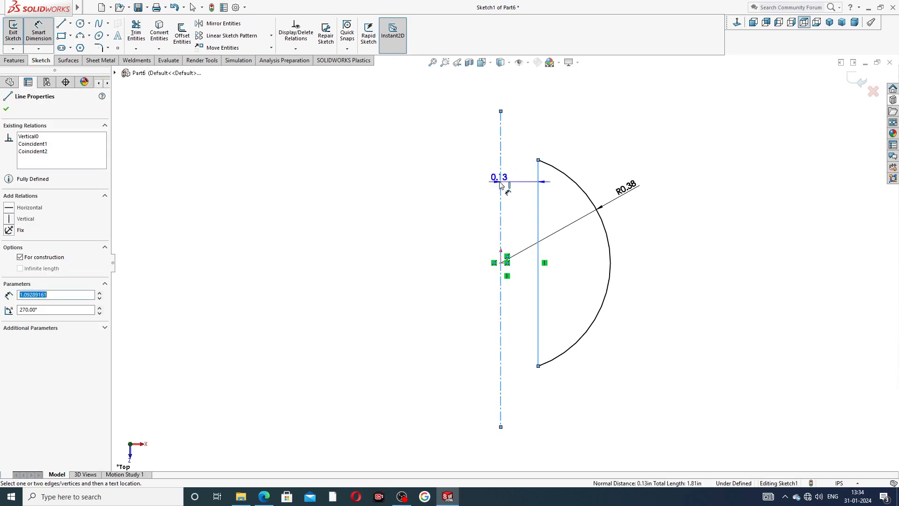
{"action": "left_click", "coordinate": [515, 96]}
{"action": "type", "text": ".16"}
{"action": "key", "text": "Return"}
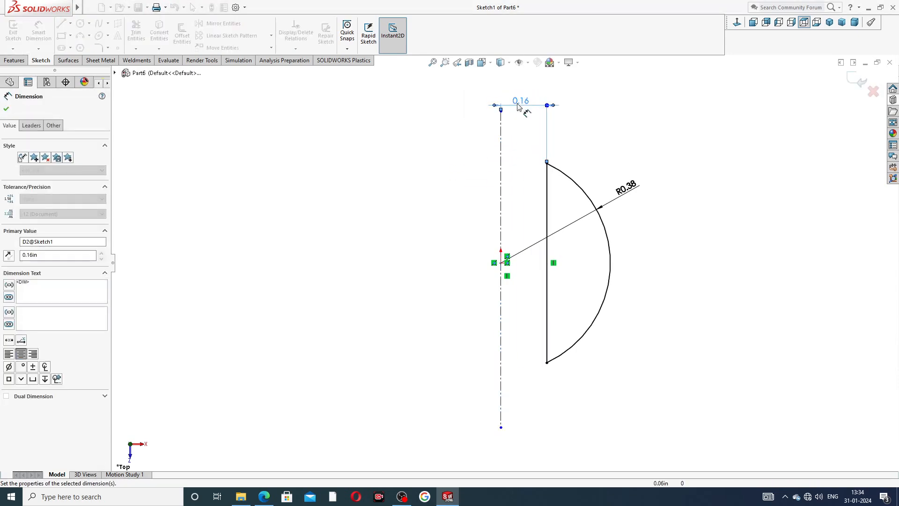
{"action": "left_click", "coordinate": [600, 119]}
{"action": "left_click", "coordinate": [521, 102]}
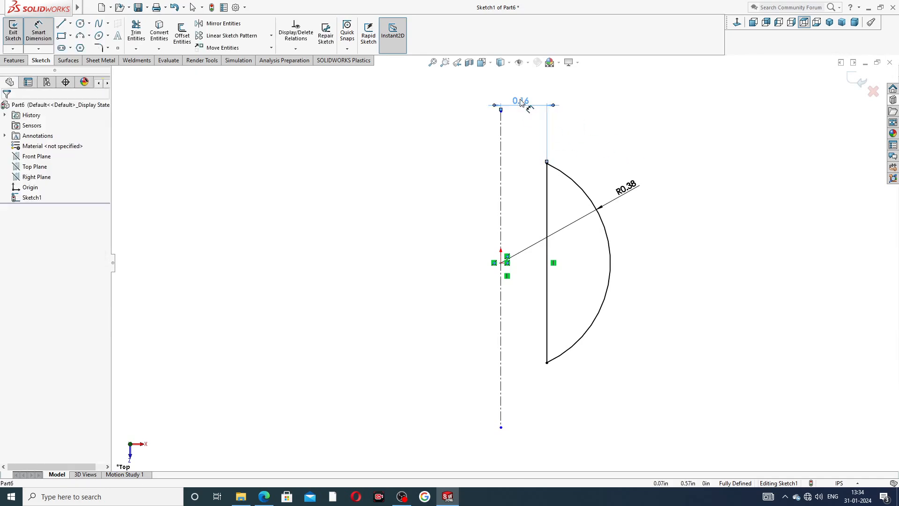
{"action": "left_click", "coordinate": [593, 135]}
{"action": "left_click", "coordinate": [631, 196]}
{"action": "right_click", "coordinate": [687, 112]}
{"action": "left_click", "coordinate": [708, 139]}
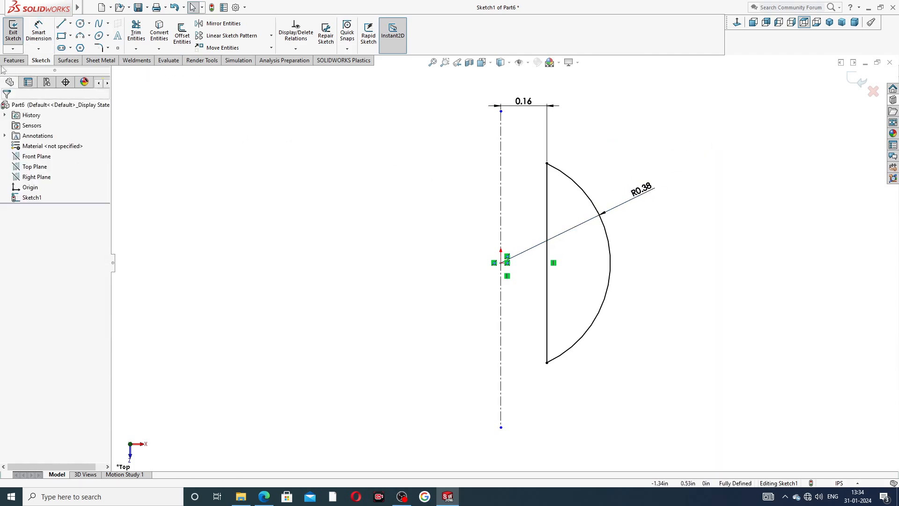
- Revolve the segment profile 360 degrees around the centerline with Revolved Boss/Base to form the bored knob sphere
{"action": "left_click", "coordinate": [14, 60]}
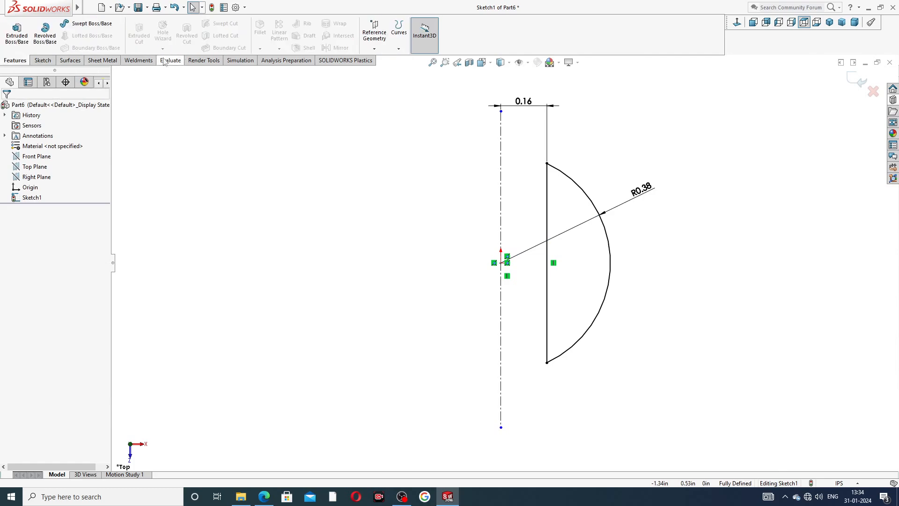
{"action": "left_click", "coordinate": [45, 35]}
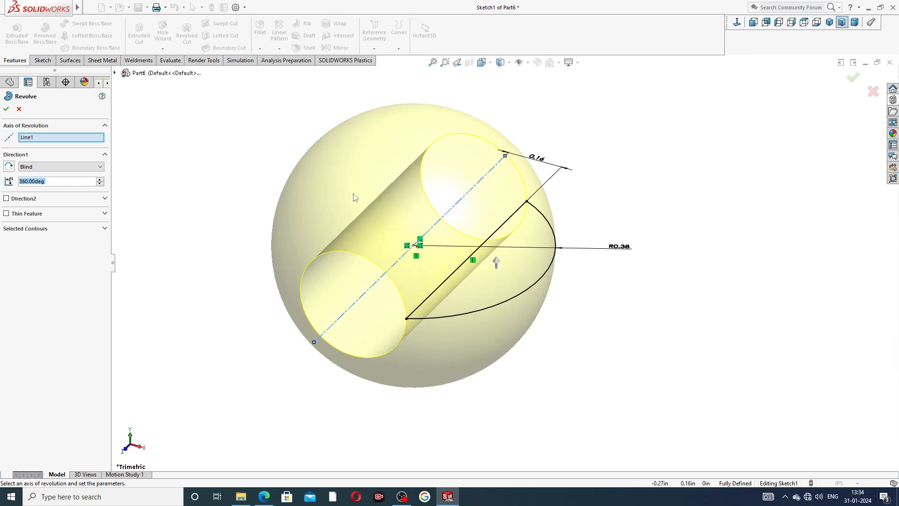
{"action": "left_click", "coordinate": [6, 108]}
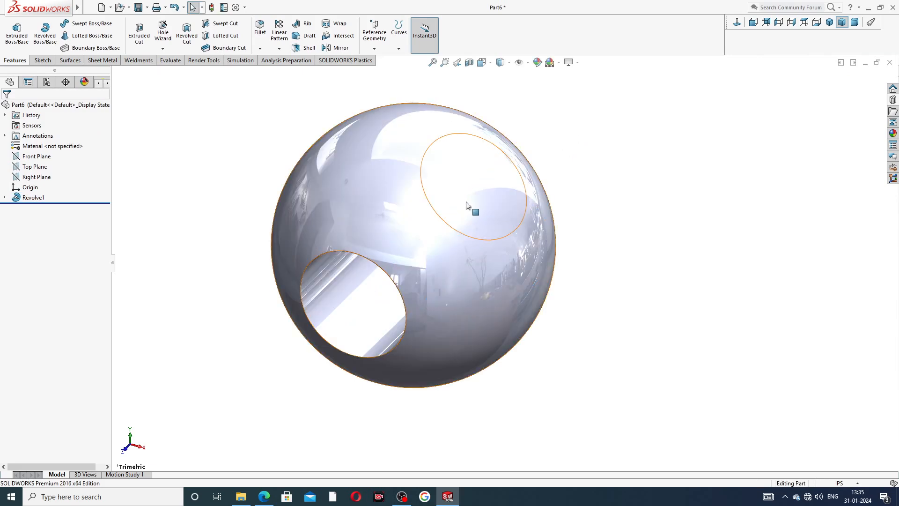
- Check the cross hole's size in the knob's PDF drawing and start a sketch on the Top Plane
{"action": "scroll", "coordinate": [482, 221], "scroll_direction": "up", "scroll_amount": 4}
{"action": "middle_click_drag", "start_coordinate": [482, 220], "coordinate": [400, 255]}
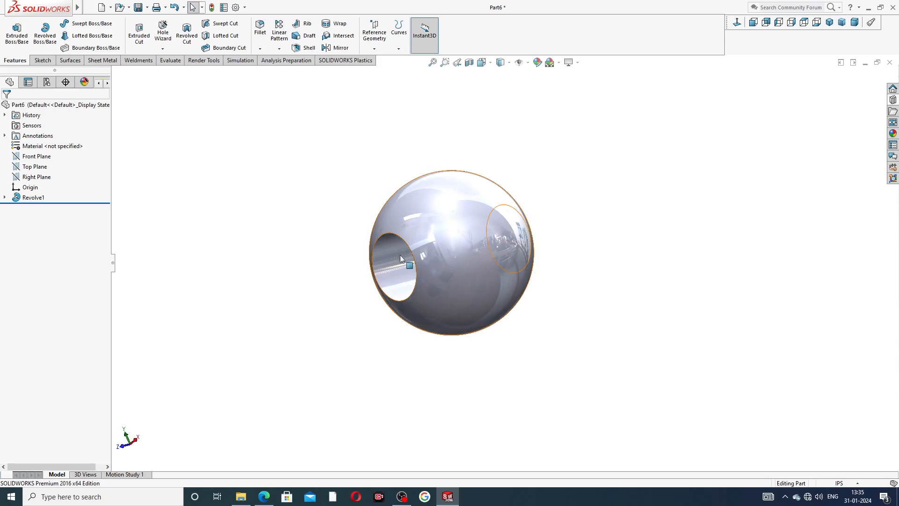
{"action": "left_click", "coordinate": [264, 497]}
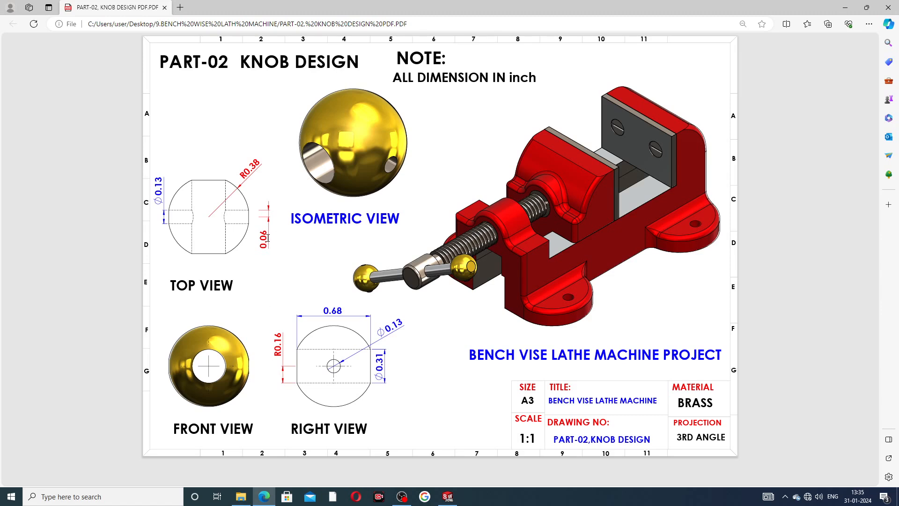
{"action": "left_click", "coordinate": [265, 496]}
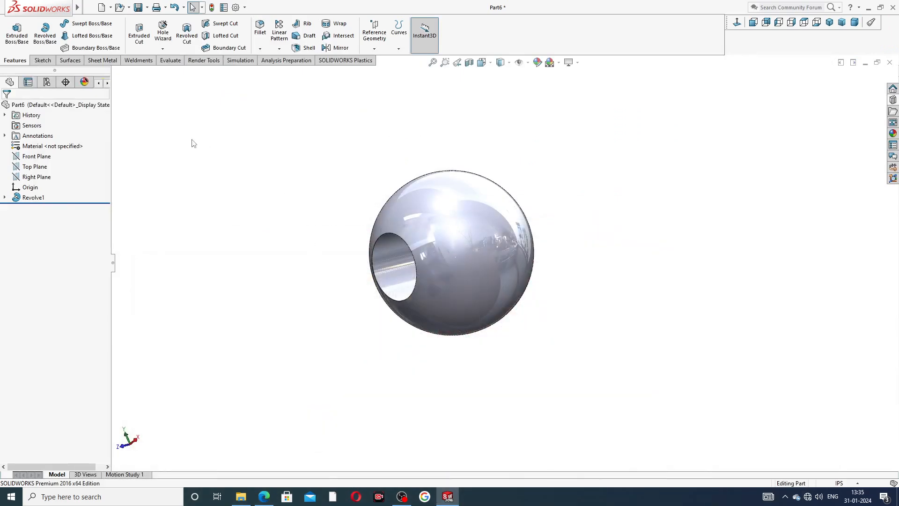
{"action": "left_click", "coordinate": [40, 167]}
{"action": "left_click", "coordinate": [45, 156]}
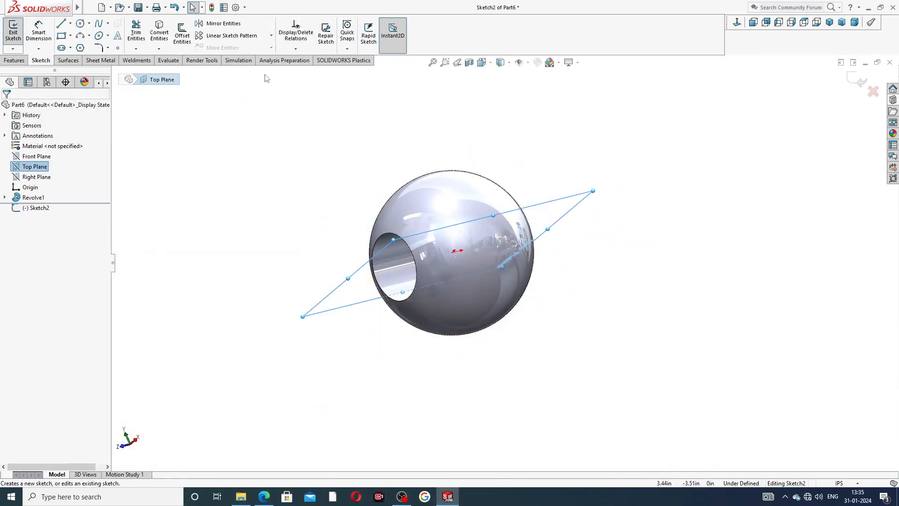
{"action": "left_click", "coordinate": [738, 22]}
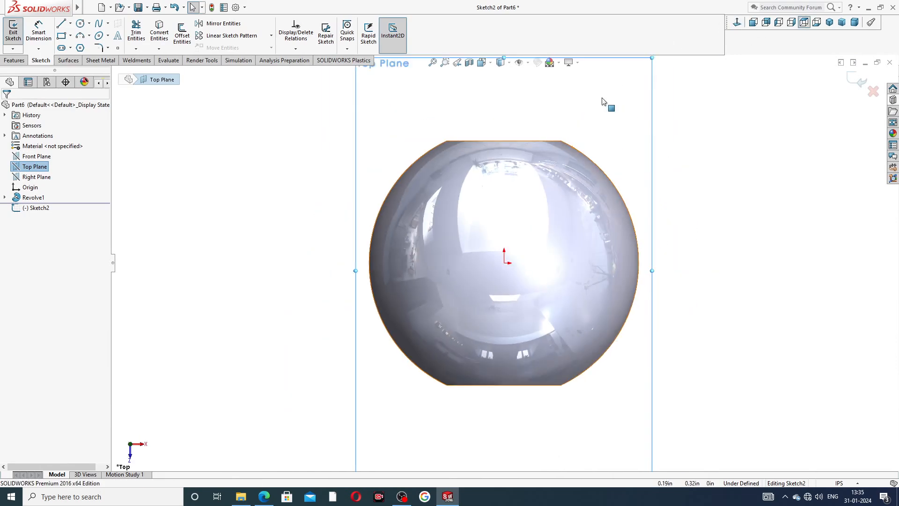
- Sketch a corner rectangle about 1.08 in long and 0.12 in high across the sphere, with its lower edge through the origin
{"action": "left_click", "coordinate": [70, 36]}
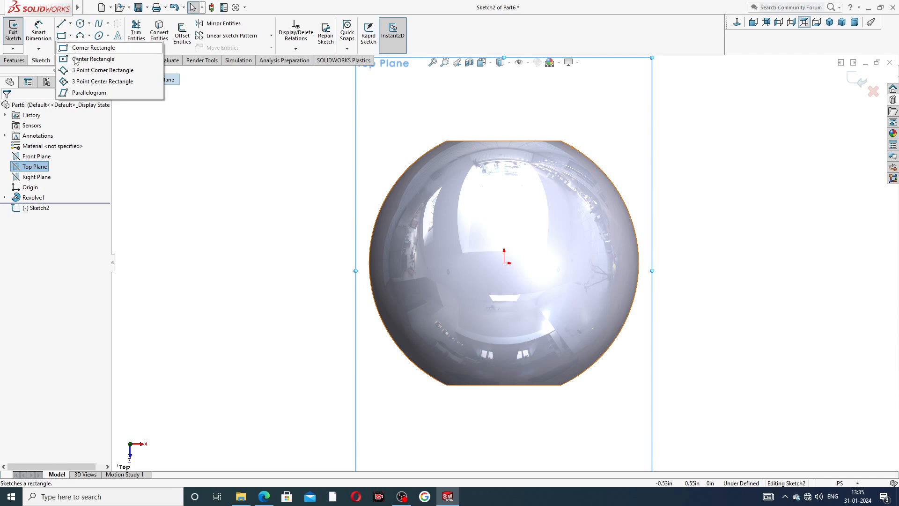
{"action": "left_click", "coordinate": [83, 47]}
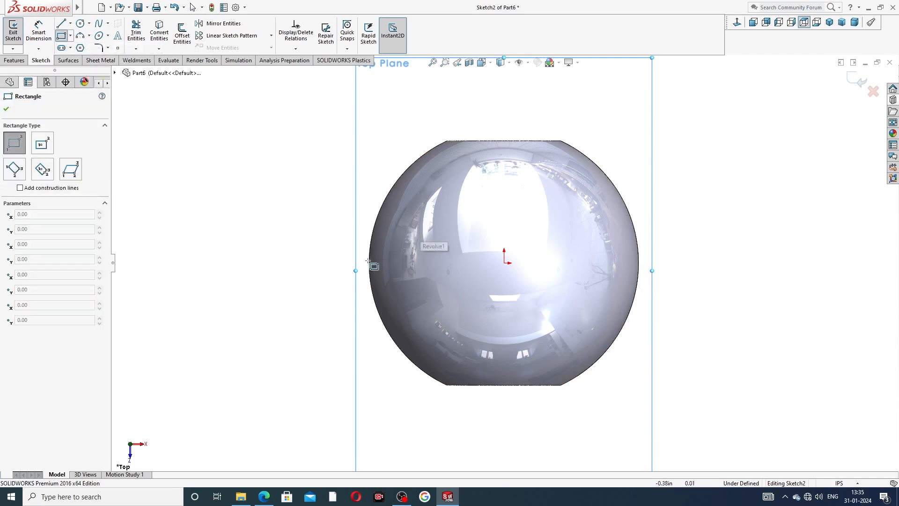
{"action": "left_click", "coordinate": [327, 263]}
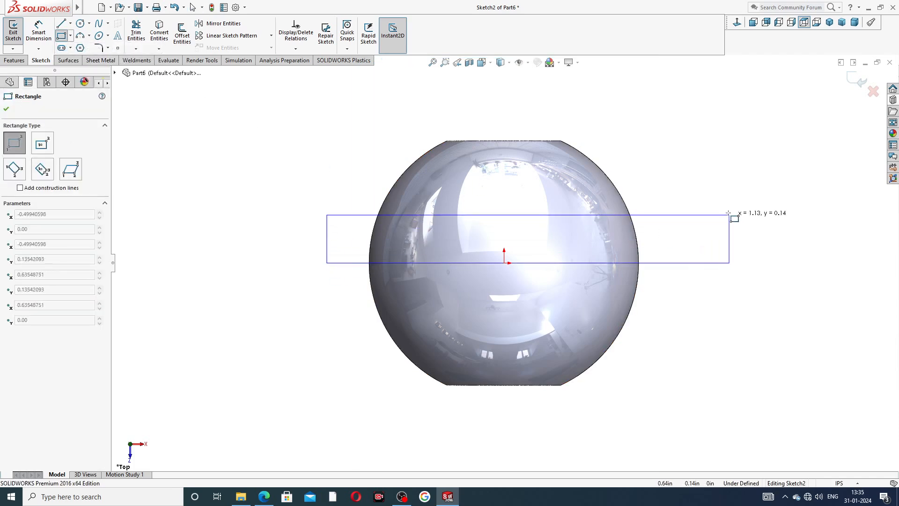
{"action": "left_click", "coordinate": [709, 219]}
{"action": "right_click", "coordinate": [734, 155]}
{"action": "left_click", "coordinate": [758, 160]}
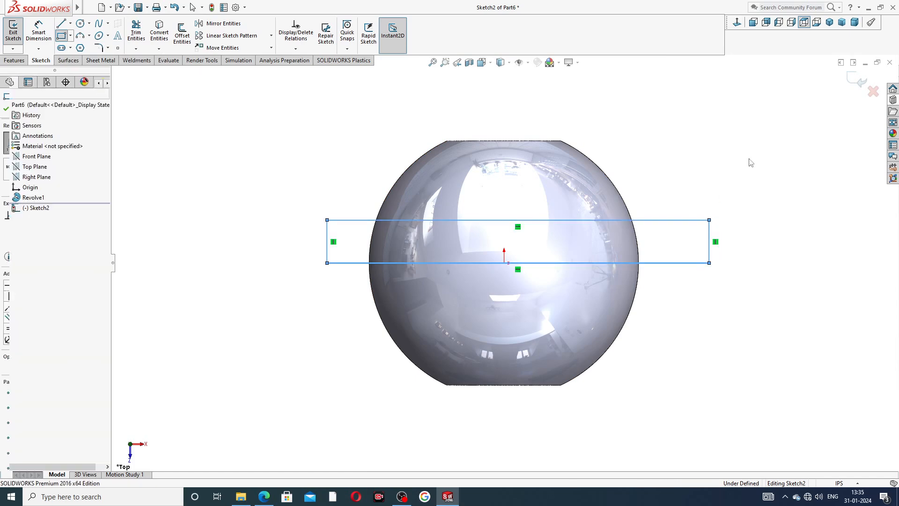
- Make the midpoint of the rectangle's lower edge coincident with the origin
{"action": "left_click", "coordinate": [519, 264]}
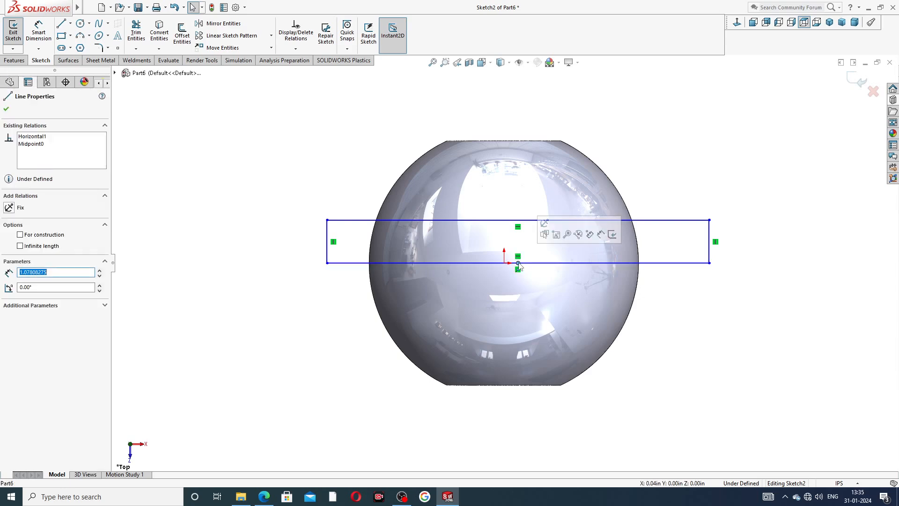
{"action": "key", "text": "Escape"}
{"action": "left_click", "coordinate": [518, 263], "text": "ctrl"}
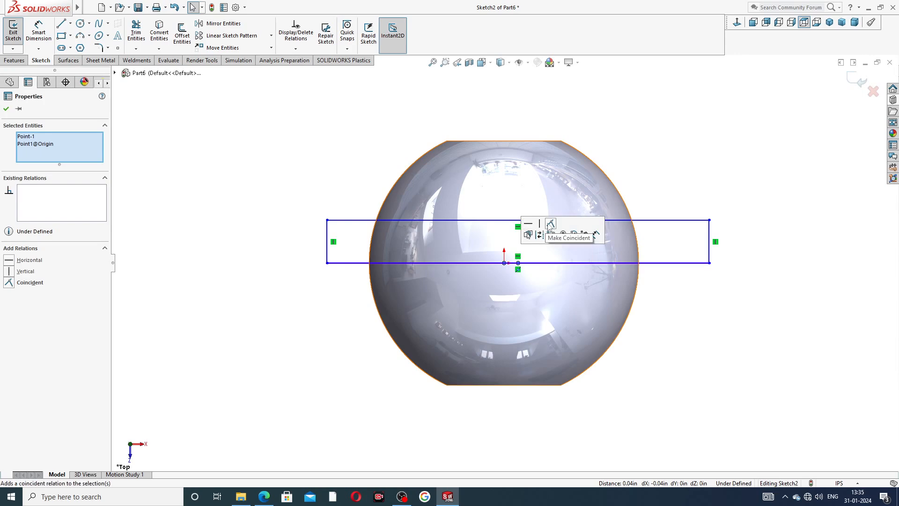
{"action": "left_click", "coordinate": [550, 225]}
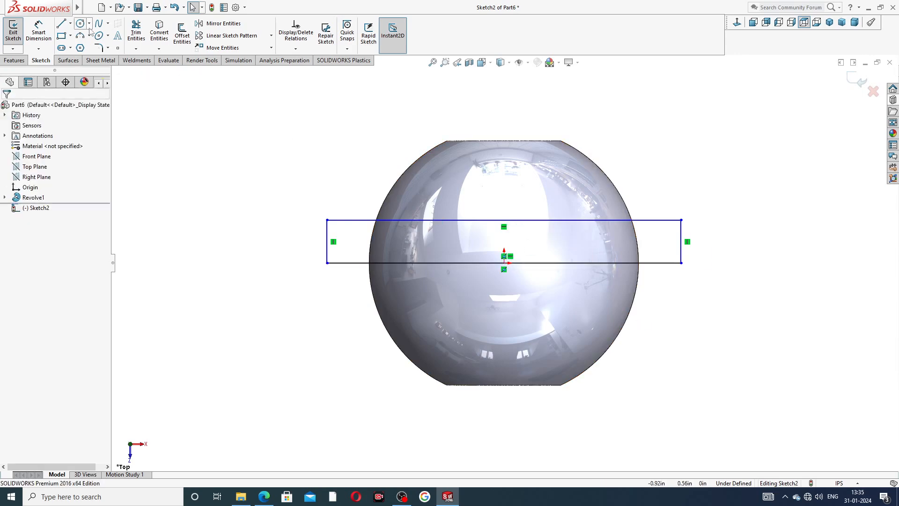
- Dimension the rectangle's height as 0.06 in and move the dimension farther out from the profile
{"action": "left_click", "coordinate": [43, 31]}
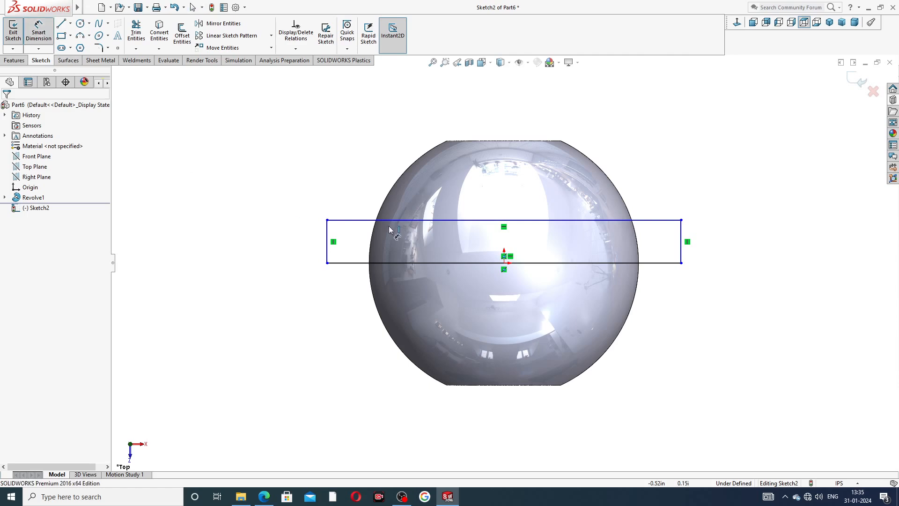
{"action": "left_click", "coordinate": [682, 240]}
{"action": "left_click", "coordinate": [702, 244]}
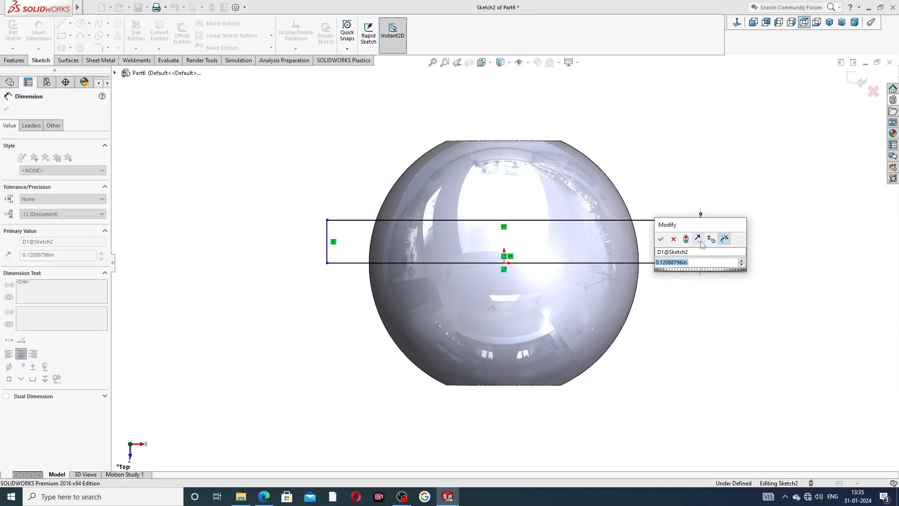
{"action": "type", "text": ".06"}
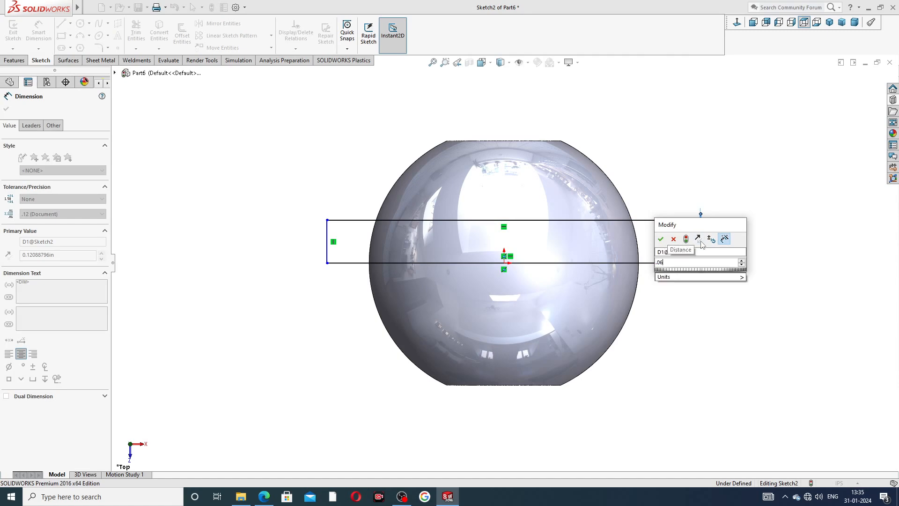
{"action": "key", "text": "Return"}
{"action": "left_click", "coordinate": [727, 249]}
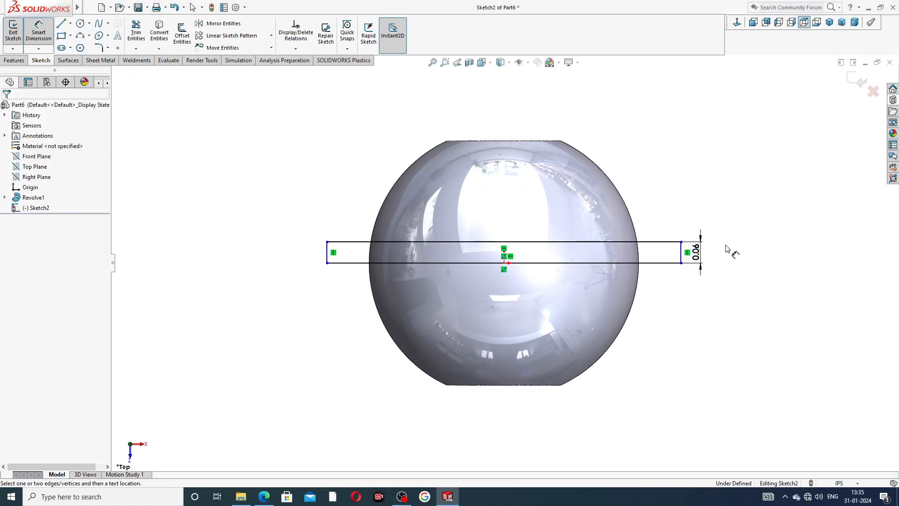
{"action": "left_click_drag", "start_coordinate": [707, 253], "coordinate": [716, 251]}
{"action": "left_click", "coordinate": [710, 192]}
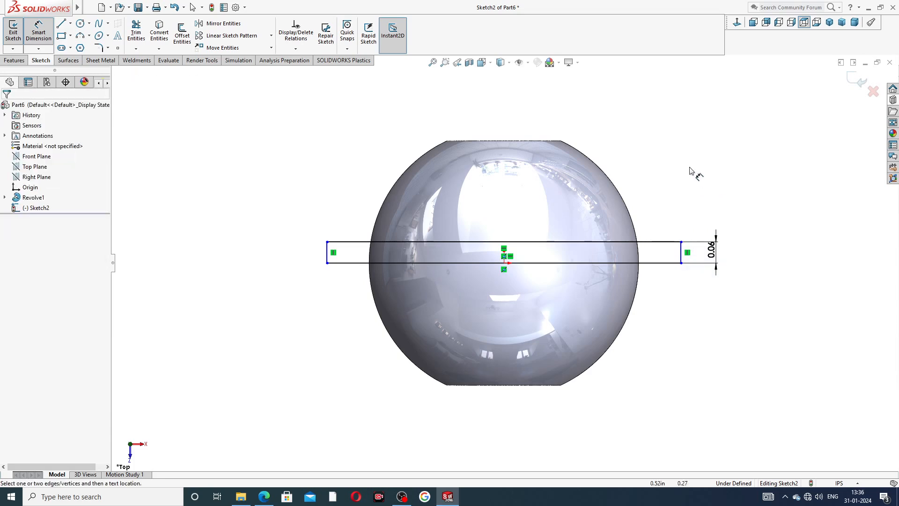
- Look up the knob's width in the PDF drawing and dimension the rectangle's length as 0.68 in
{"action": "left_click", "coordinate": [615, 243]}
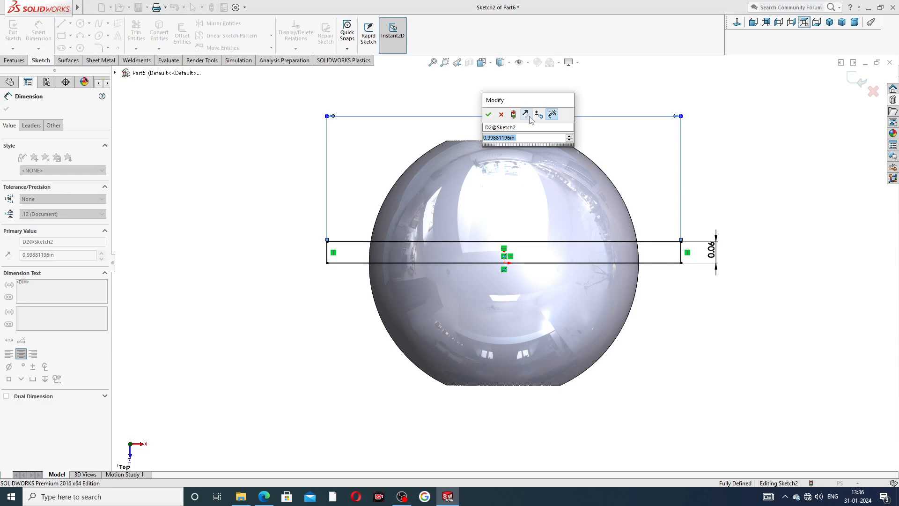
{"action": "left_click", "coordinate": [265, 497]}
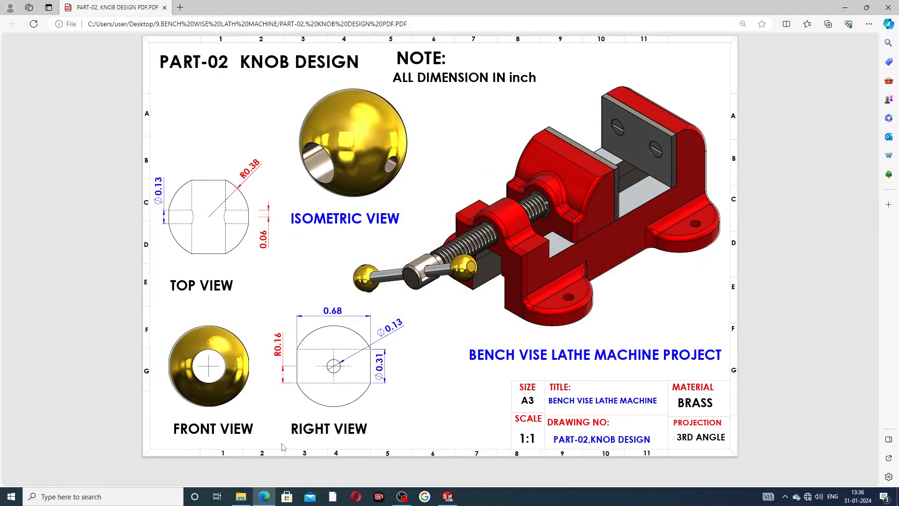
{"action": "left_click", "coordinate": [267, 497]}
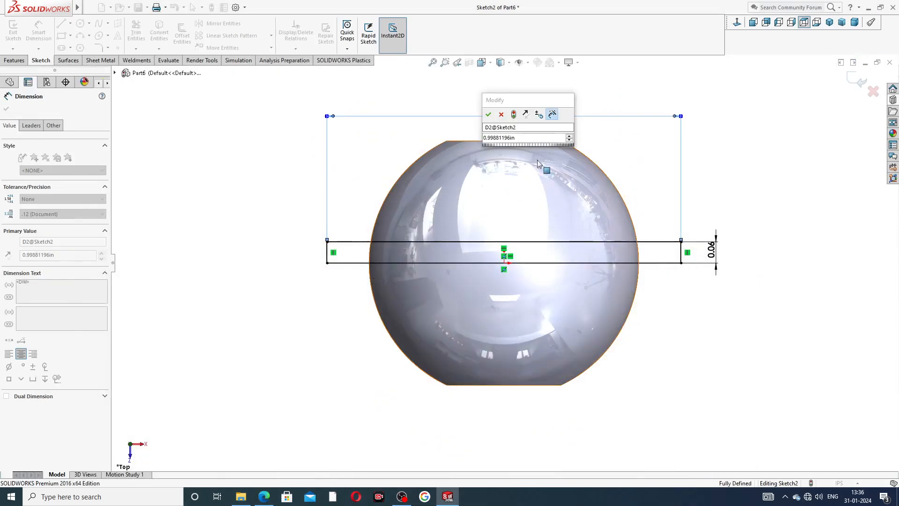
{"action": "left_click_drag", "start_coordinate": [519, 139], "coordinate": [471, 143]}
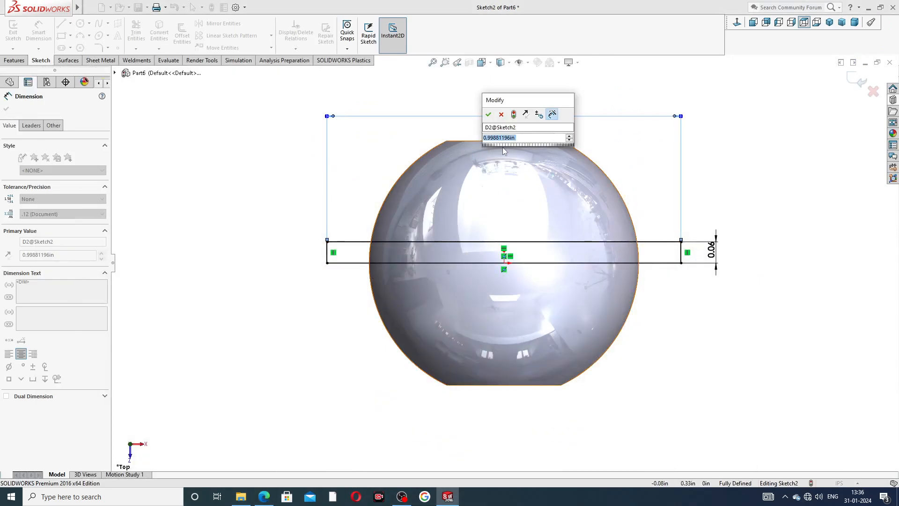
{"action": "type", "text": ".68"}
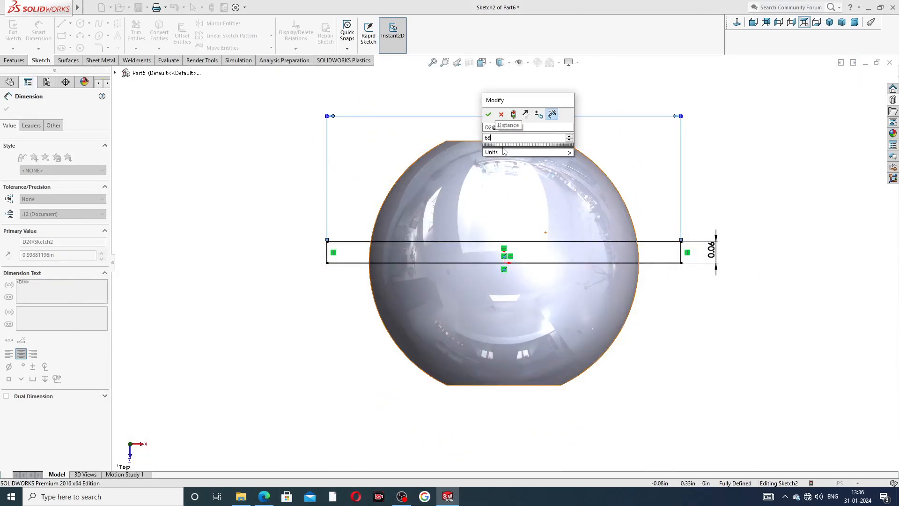
{"action": "key", "text": "Return"}
- Delete the rectangle's 0.68 in length dimension, and undo both that deletion and the previous length change
{"action": "left_click", "coordinate": [698, 147]}
{"action": "mouse_move", "coordinate": [702, 194]}
{"action": "middle_mouse_down"}
{"action": "mouse_move", "coordinate": [623, 211]}
{"action": "mouse_move", "coordinate": [710, 224]}
{"action": "mouse_move", "coordinate": [691, 195]}
{"action": "mouse_move", "coordinate": [691, 147]}
{"action": "middle_mouse_up"}
{"action": "right_click", "coordinate": [689, 147]}
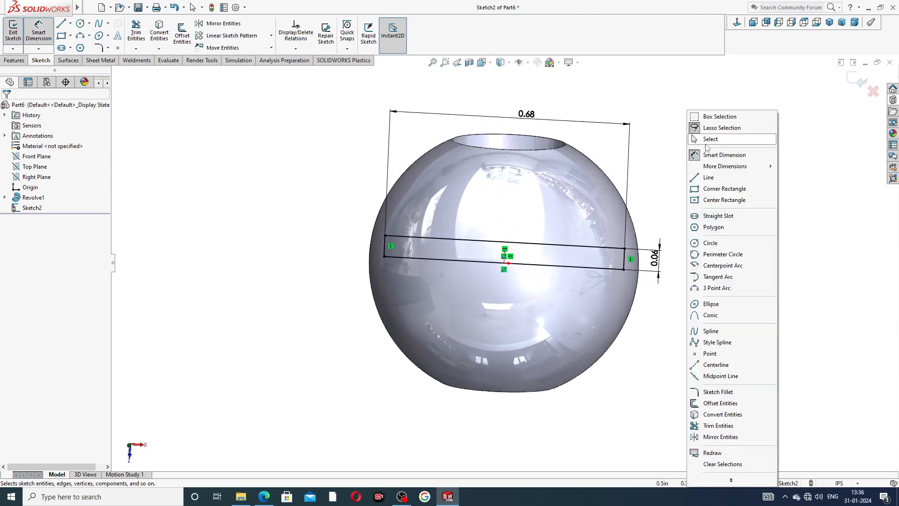
{"action": "left_click", "coordinate": [712, 139]}
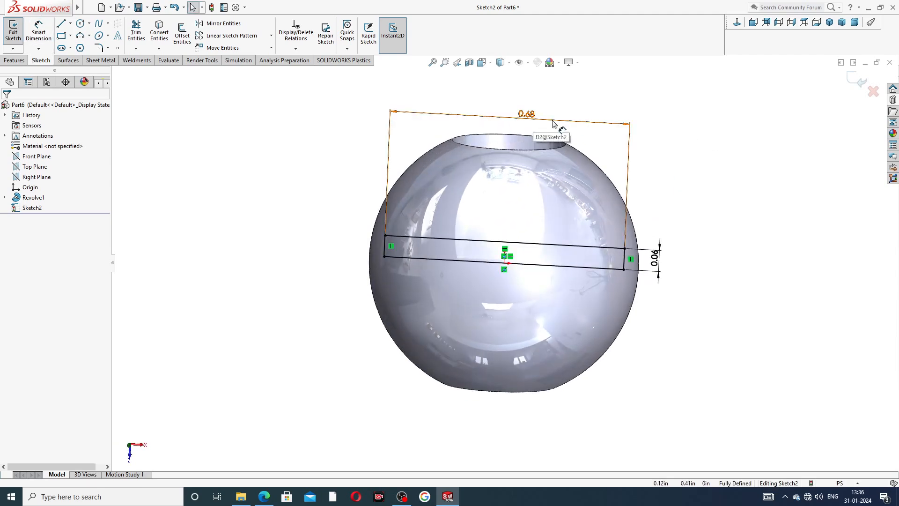
{"action": "left_click", "coordinate": [553, 123]}
{"action": "key", "text": "Delete"}
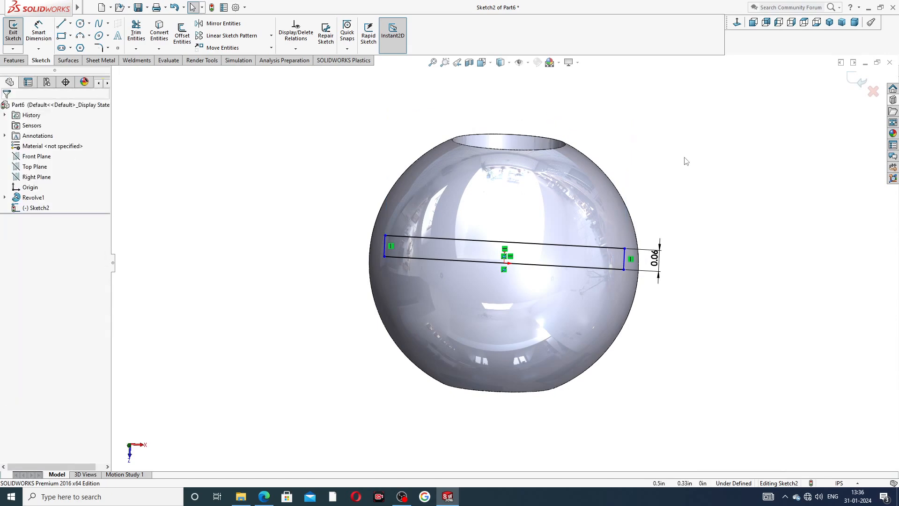
{"action": "key", "text": "ctrl+z"}
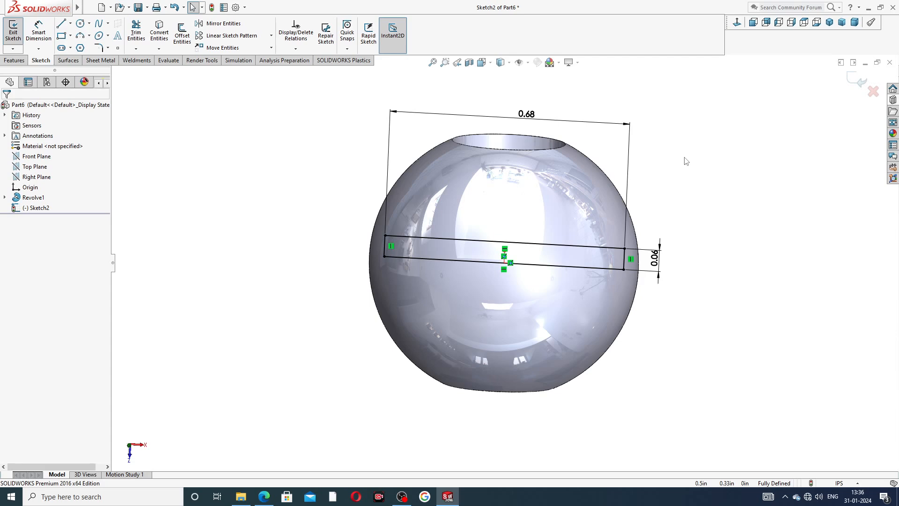
{"action": "key", "text": "ctrl+z"}
- Delete the rectangle's length dimension, keeping the 0.06 in height dimension
{"action": "mouse_move", "coordinate": [736, 158]}
{"action": "middle_mouse_down"}
{"action": "mouse_move", "coordinate": [680, 136]}
{"action": "mouse_move", "coordinate": [741, 160]}
{"action": "mouse_move", "coordinate": [733, 142]}
{"action": "middle_mouse_up"}
{"action": "mouse_move", "coordinate": [661, 244]}
{"action": "left_mouse_down"}
{"action": "mouse_move", "coordinate": [762, 229]}
{"action": "mouse_move", "coordinate": [761, 241]}
{"action": "mouse_move", "coordinate": [735, 241]}
{"action": "left_mouse_up"}
{"action": "left_click", "coordinate": [703, 139]}
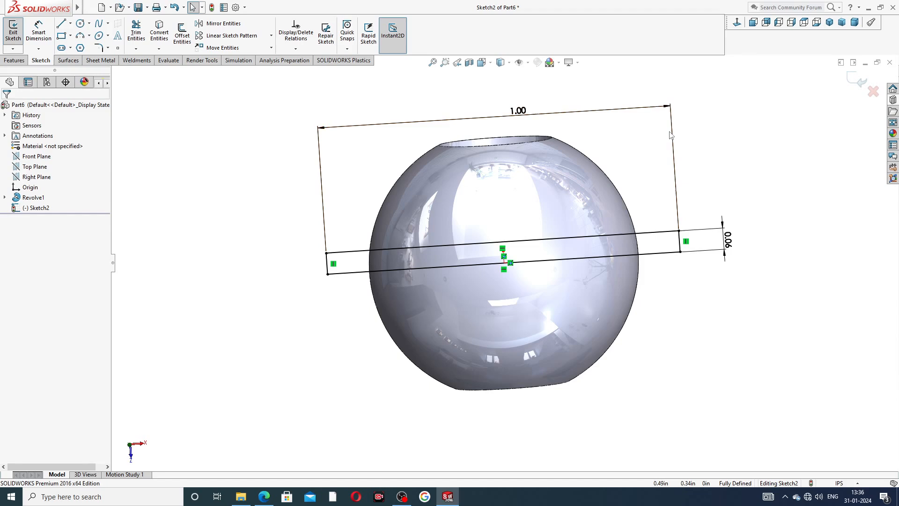
{"action": "left_click", "coordinate": [656, 107]}
{"action": "key", "text": "Delete"}
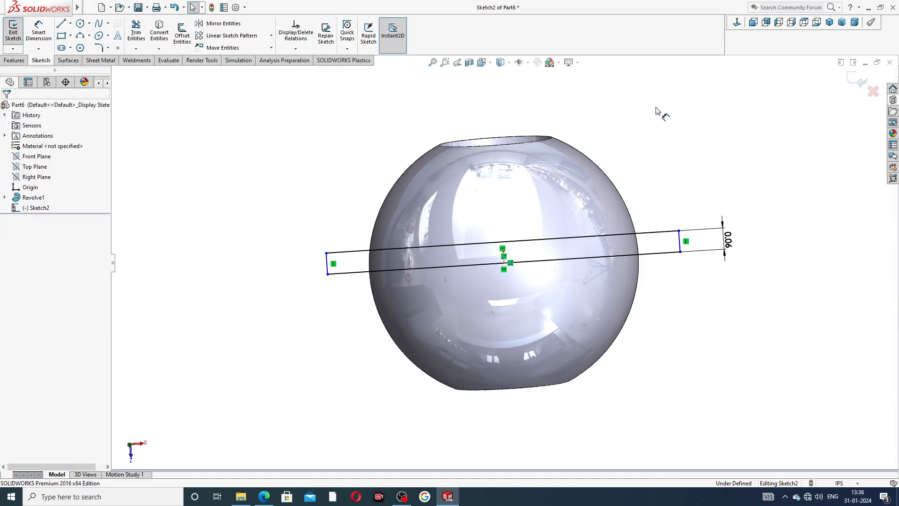
- Cut the cross hole through the sphere with a 360-degree Revolved Cut of the rectangle around its lower edge
{"action": "left_click", "coordinate": [737, 22]}
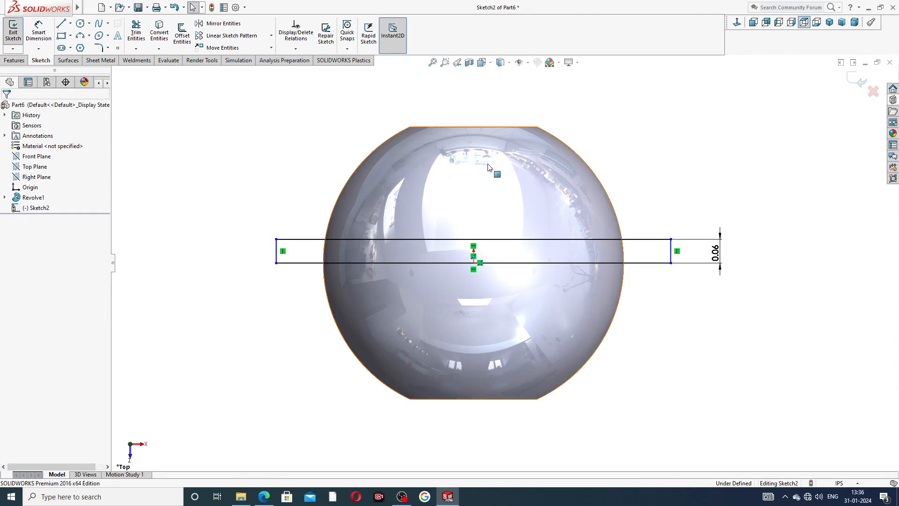
{"action": "left_click", "coordinate": [19, 60]}
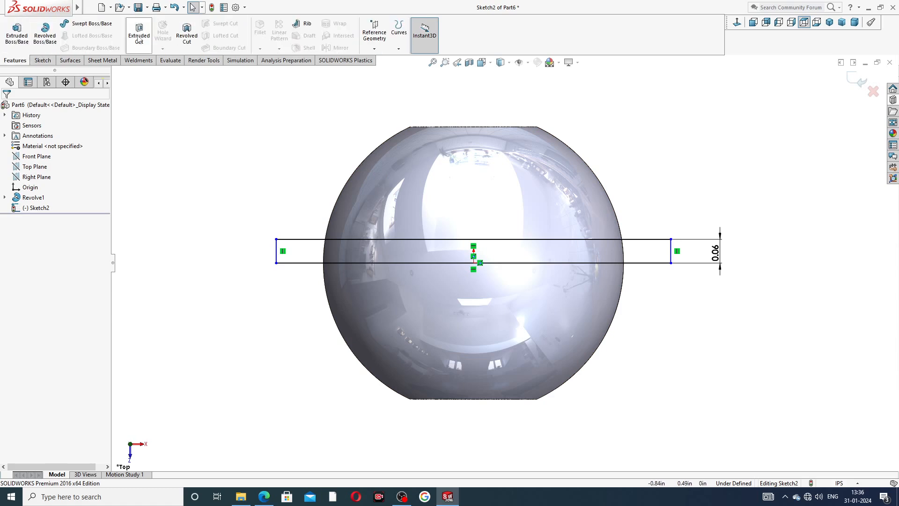
{"action": "left_click", "coordinate": [191, 39]}
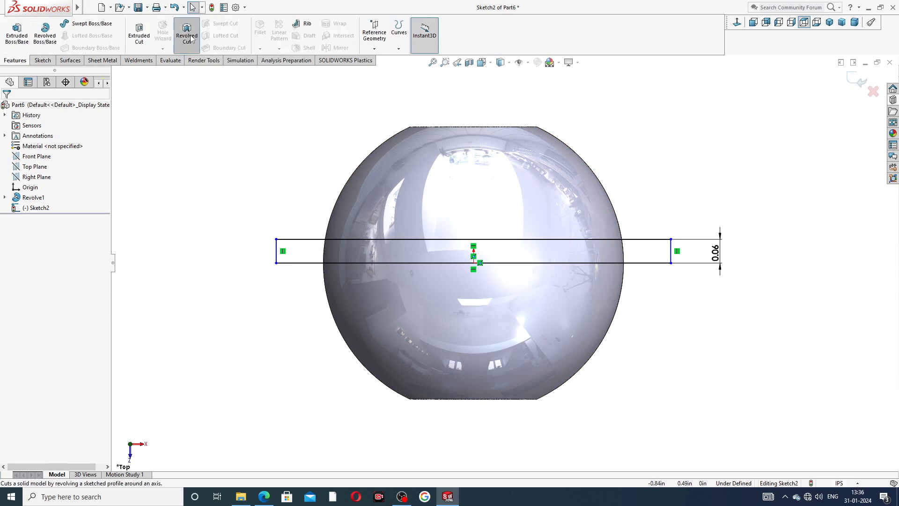
{"action": "left_click", "coordinate": [457, 263]}
{"action": "middle_click_drag", "start_coordinate": [650, 289], "coordinate": [634, 303]}
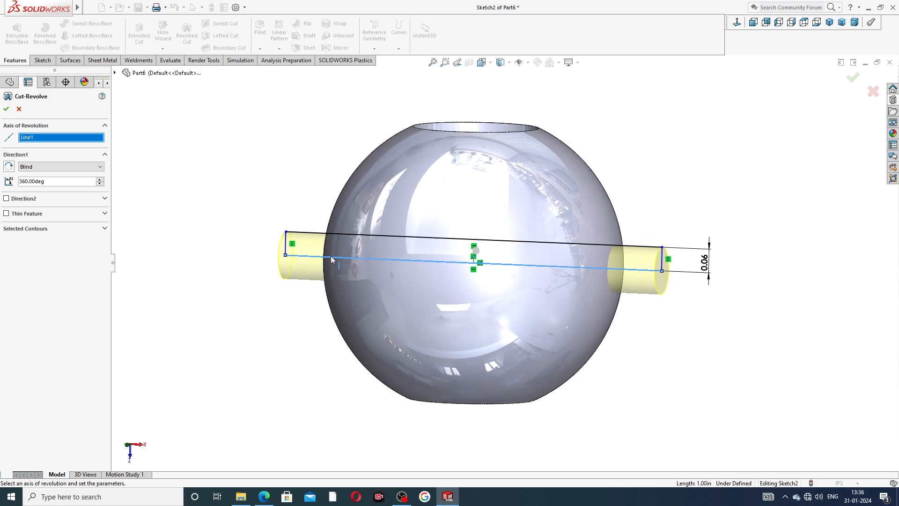
{"action": "middle_click_drag", "start_coordinate": [313, 274], "coordinate": [336, 277]}
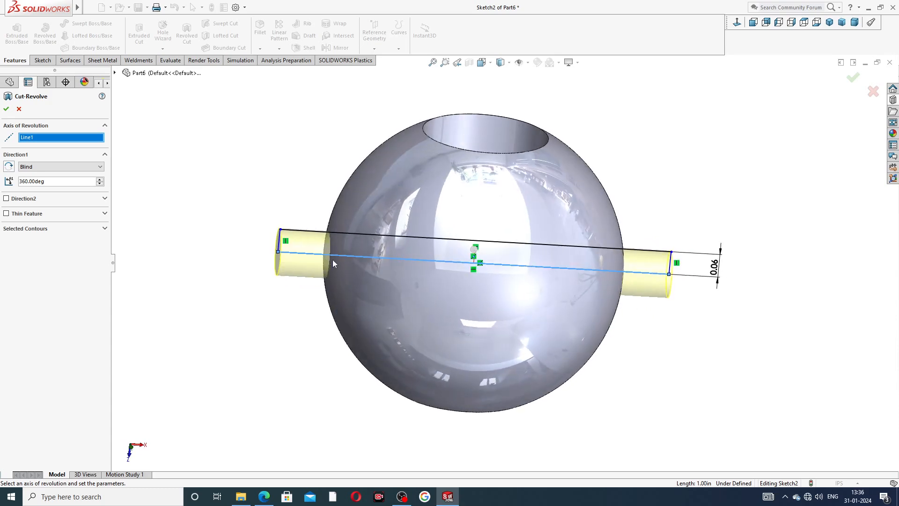
{"action": "left_click", "coordinate": [853, 78]}
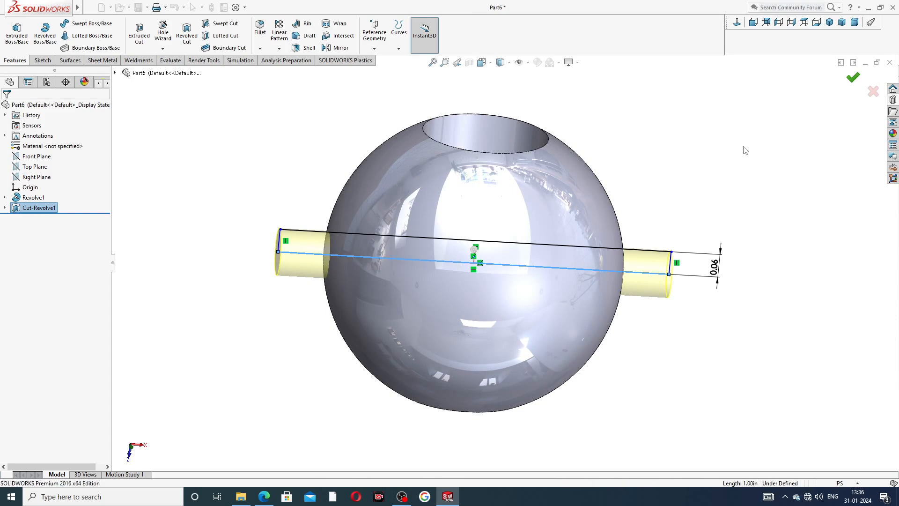
- Inspect both ends of the cross hole on the knob and compare the part with its PDF drawing
{"action": "middle_click_drag", "start_coordinate": [734, 231], "coordinate": [603, 179]}
{"action": "scroll", "coordinate": [693, 180], "scroll_direction": "up", "scroll_amount": 2}
{"action": "scroll", "coordinate": [693, 180], "scroll_direction": "up", "scroll_amount": 1}
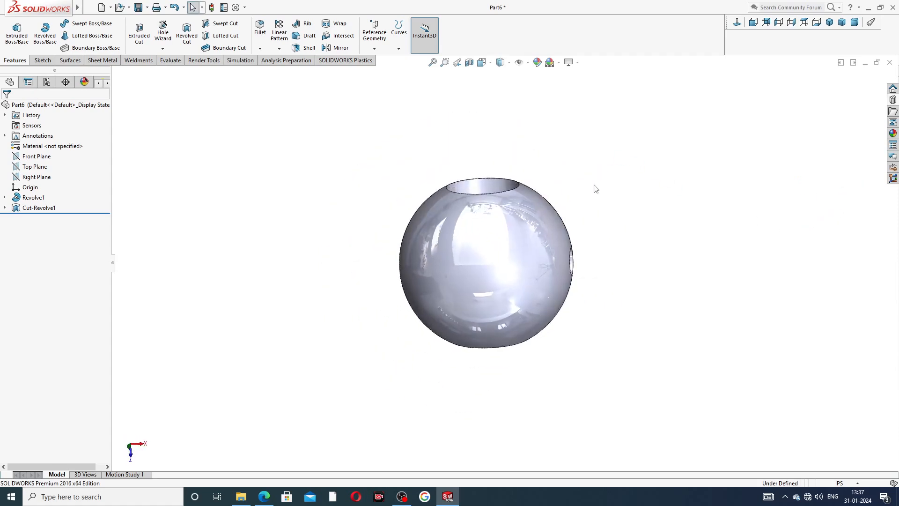
{"action": "middle_click_drag", "start_coordinate": [414, 268], "coordinate": [583, 264]}
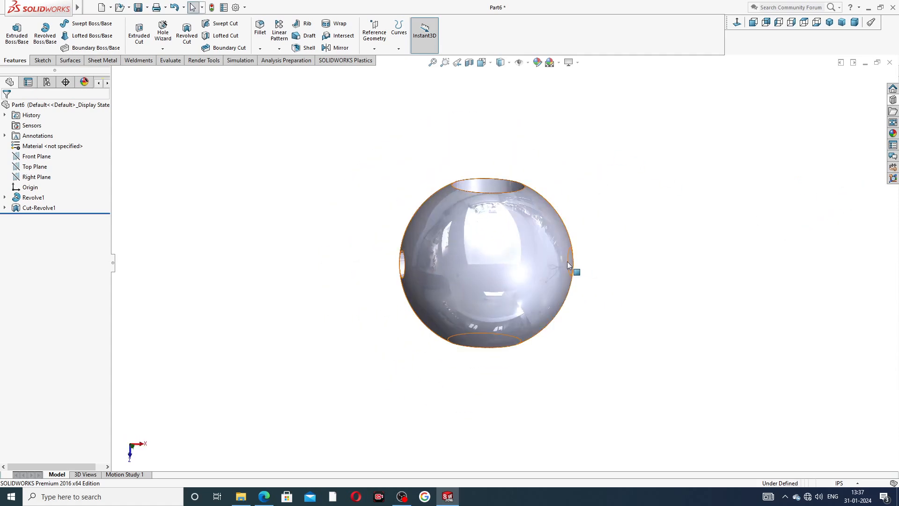
{"action": "left_click", "coordinate": [265, 497]}
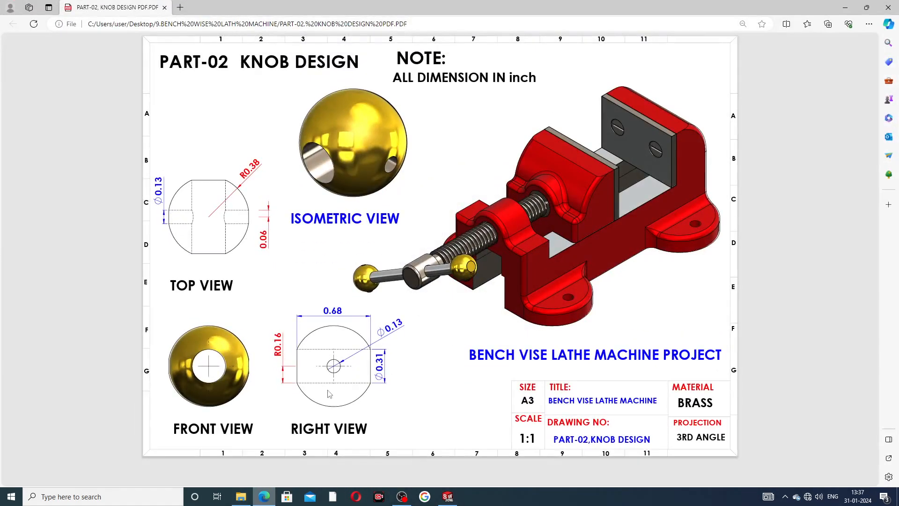
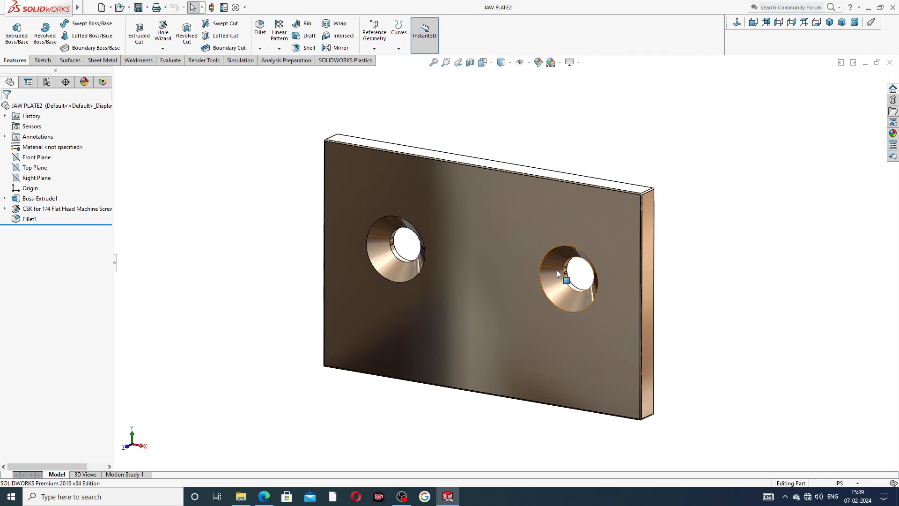
- Inspect the finished jaw plate with its two countersunk holes from several angles, and close the JAW PLATE2 document
{"action": "scroll", "coordinate": [506, 226], "scroll_direction": "up", "scroll_amount": 3}
{"action": "middle_click_drag", "start_coordinate": [506, 227], "coordinate": [515, 274]}
{"action": "scroll", "coordinate": [491, 273], "scroll_direction": "down", "scroll_amount": 3}
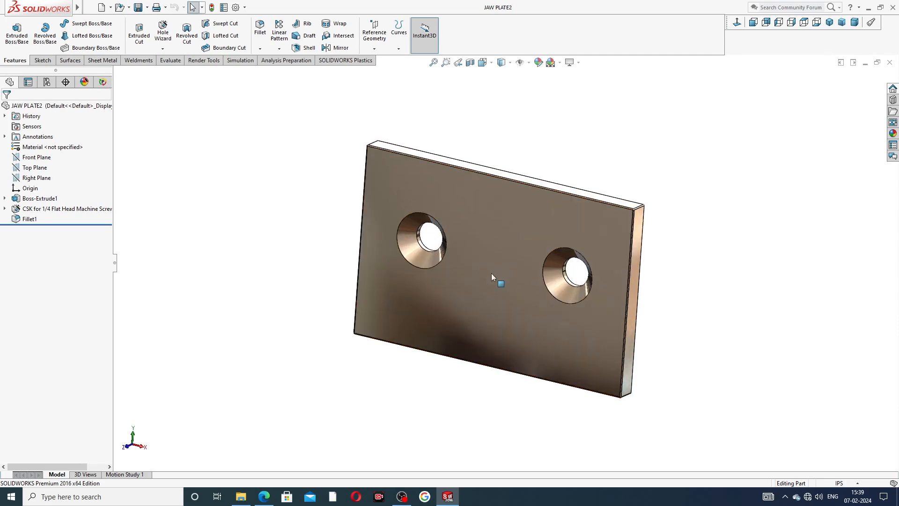
{"action": "middle_click_drag", "start_coordinate": [516, 203], "coordinate": [581, 441]}
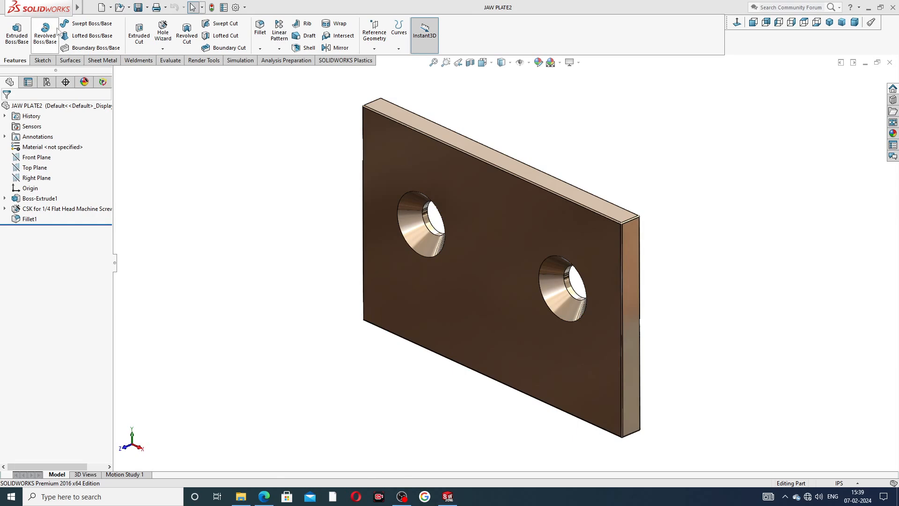
{"action": "left_click", "coordinate": [890, 63]}
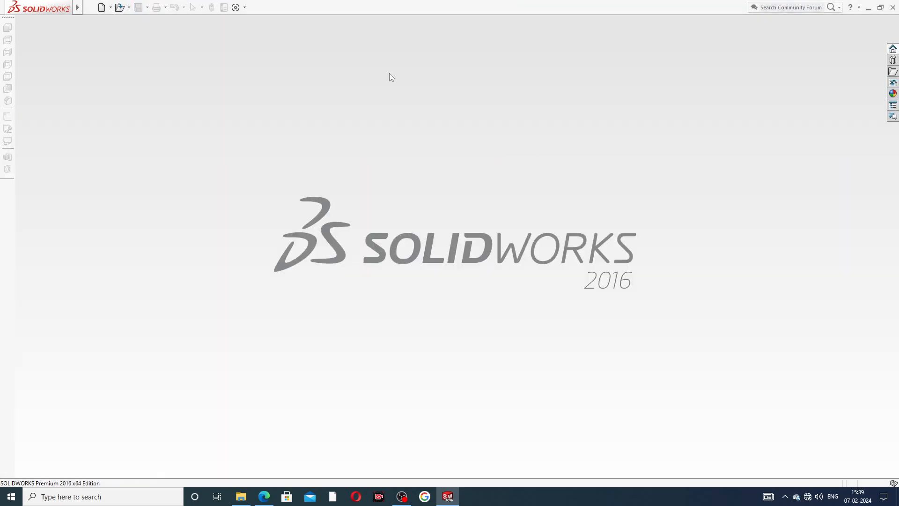
- Create a new part document and give it a plain white background scene
{"action": "left_click", "coordinate": [104, 10]}
{"action": "left_click", "coordinate": [69, 87]}
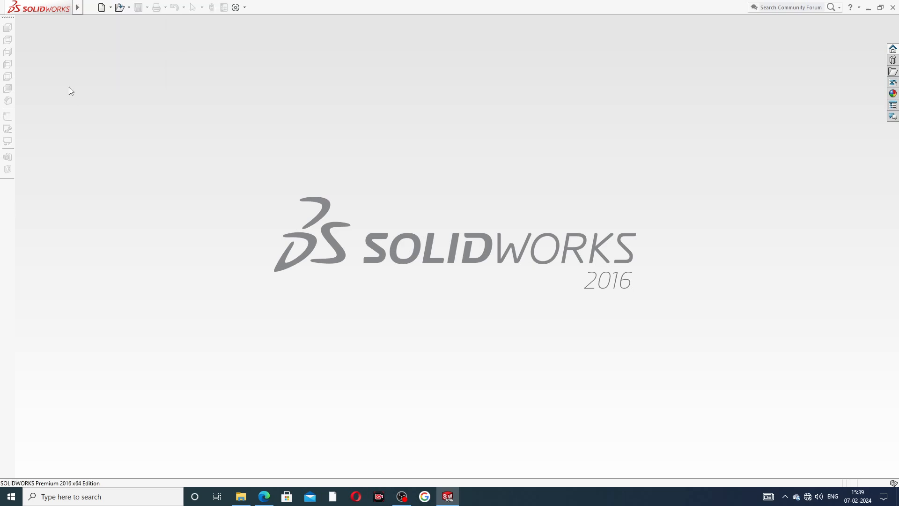
{"action": "left_click", "coordinate": [105, 8]}
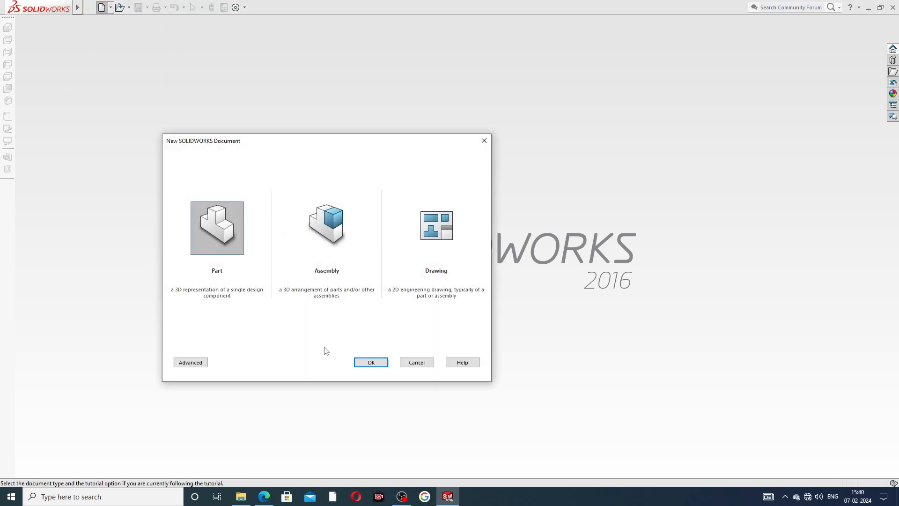
{"action": "left_click", "coordinate": [371, 362]}
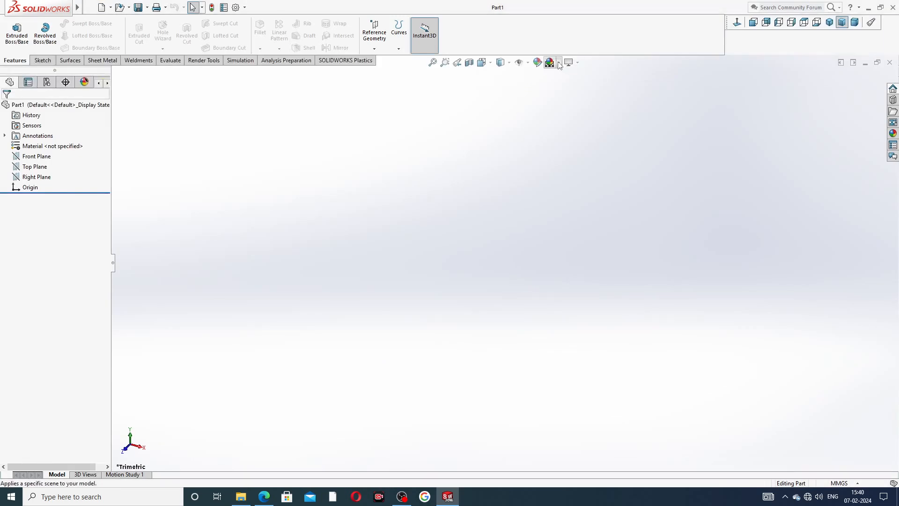
{"action": "left_click", "coordinate": [551, 63]}
{"action": "left_click", "coordinate": [579, 27]}
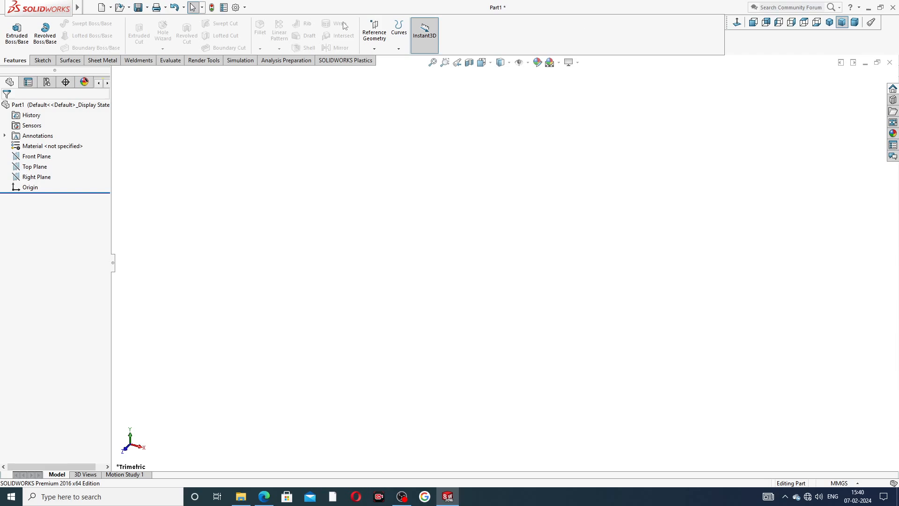
- Raise the document's image quality to the highest setting for both shaded and wireframe resolution
{"action": "left_click", "coordinate": [236, 8]}
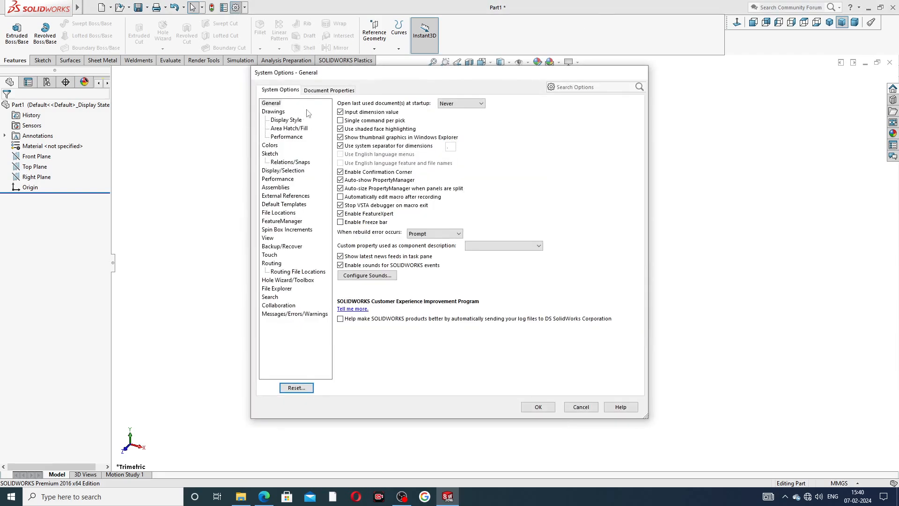
{"action": "left_click", "coordinate": [320, 90]}
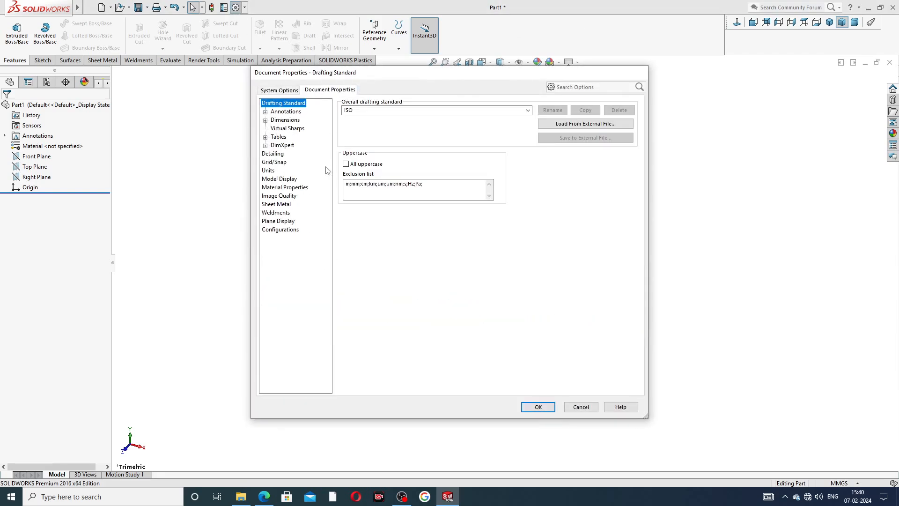
{"action": "left_click", "coordinate": [285, 196]}
{"action": "left_click_drag", "start_coordinate": [420, 117], "coordinate": [516, 117]}
{"action": "left_click_drag", "start_coordinate": [428, 211], "coordinate": [516, 210]}
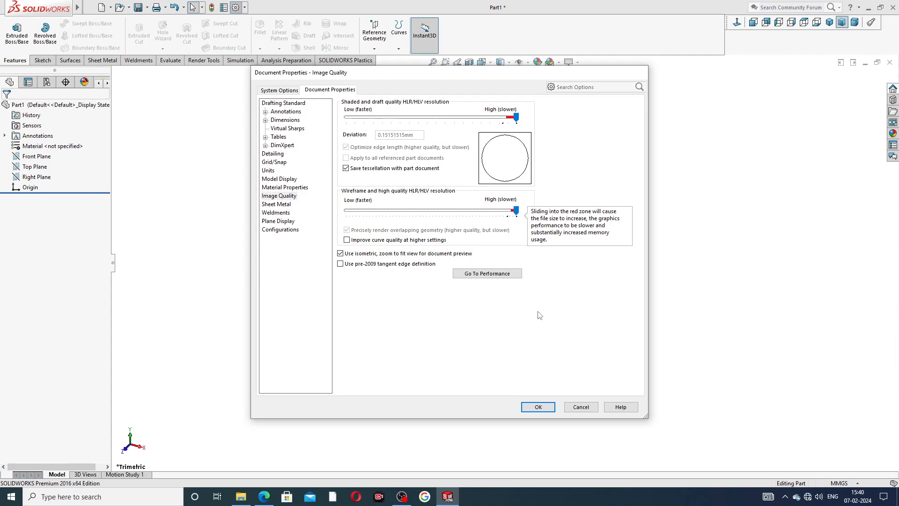
{"action": "left_click", "coordinate": [538, 407]}
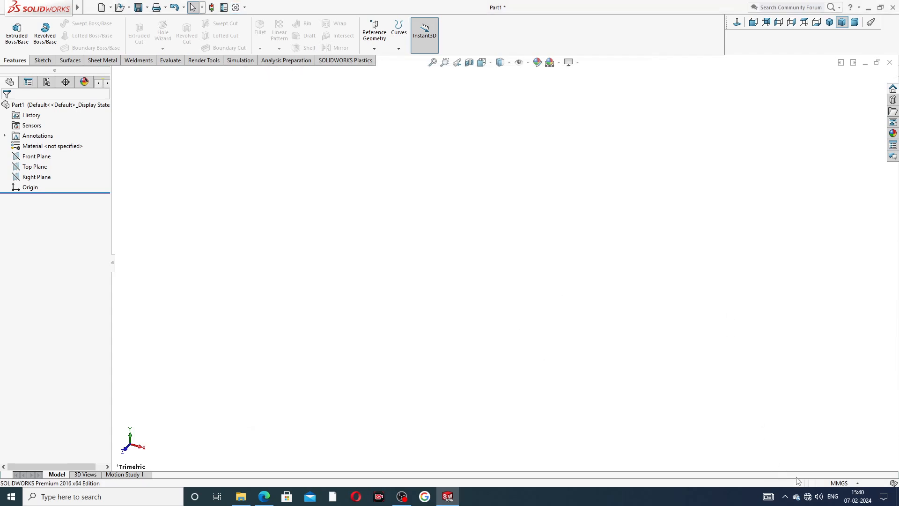
- Set the document's unit system to IPS (inch, pound, second) and check the selection
{"action": "left_click", "coordinate": [830, 483]}
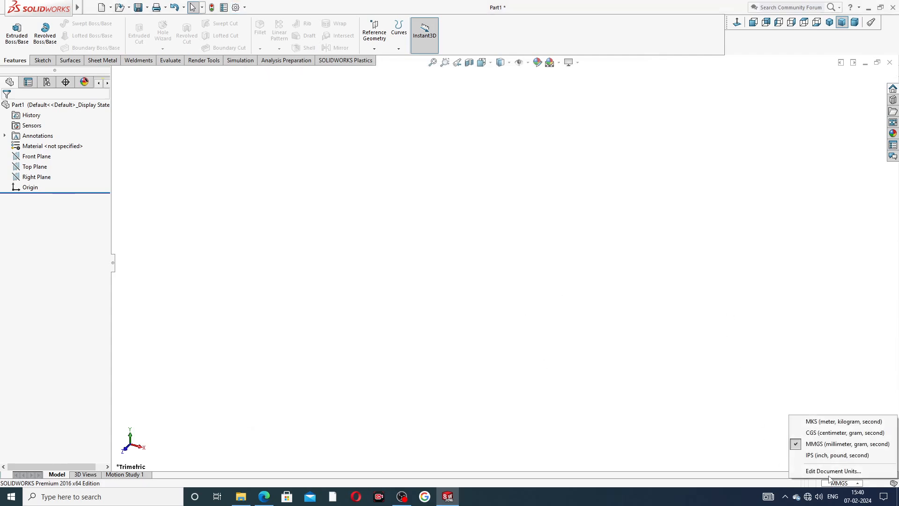
{"action": "left_click", "coordinate": [822, 460]}
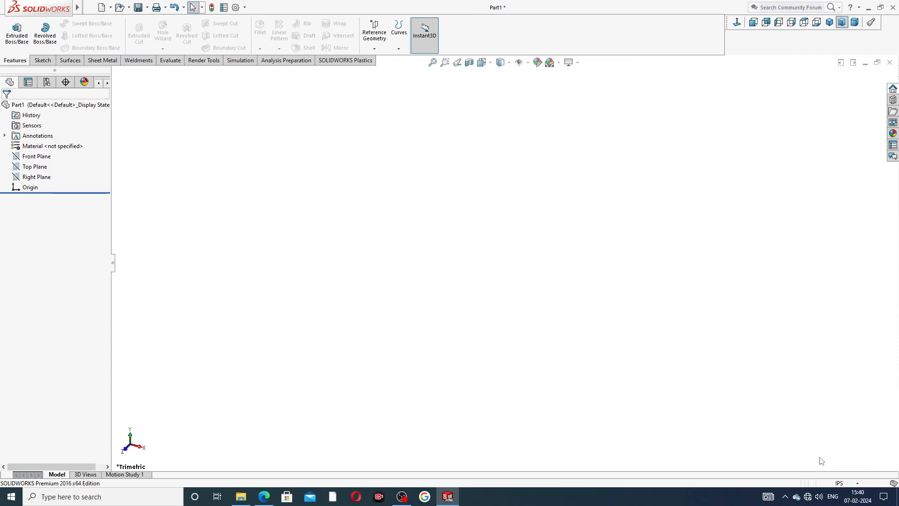
{"action": "left_click", "coordinate": [841, 485]}
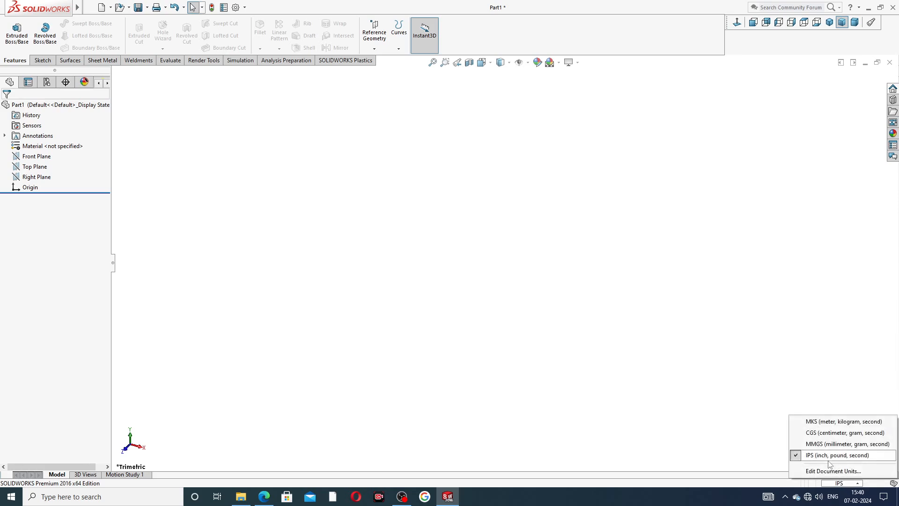
{"action": "left_click", "coordinate": [679, 405]}
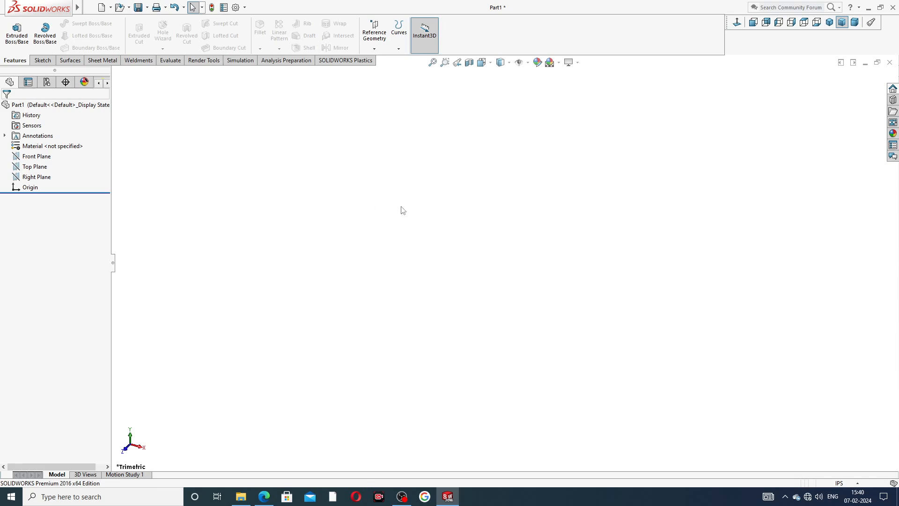
- Consult the PART-04 jaw plate PDF and sketch a corner rectangle about 4.85 by 2.24 in on the Front Plane, its lower edge level with the origin
{"action": "left_click", "coordinate": [265, 497]}
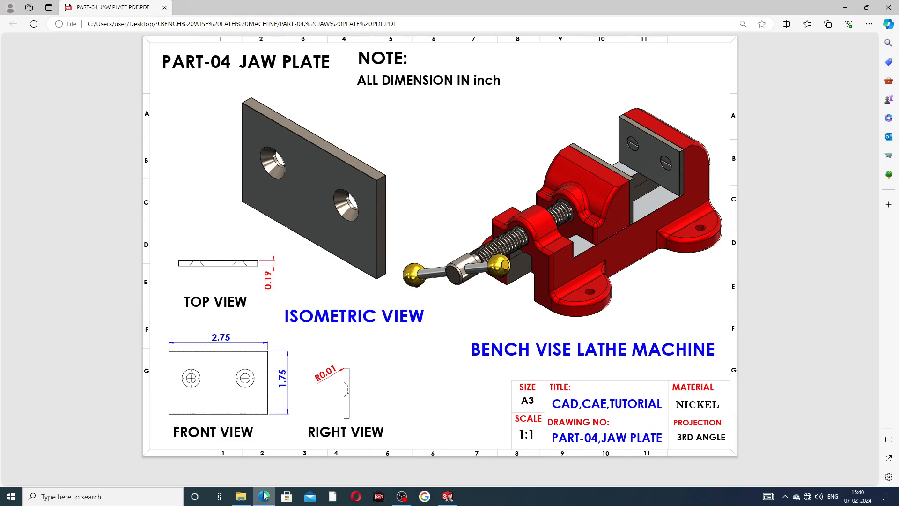
{"action": "left_click", "coordinate": [448, 496]}
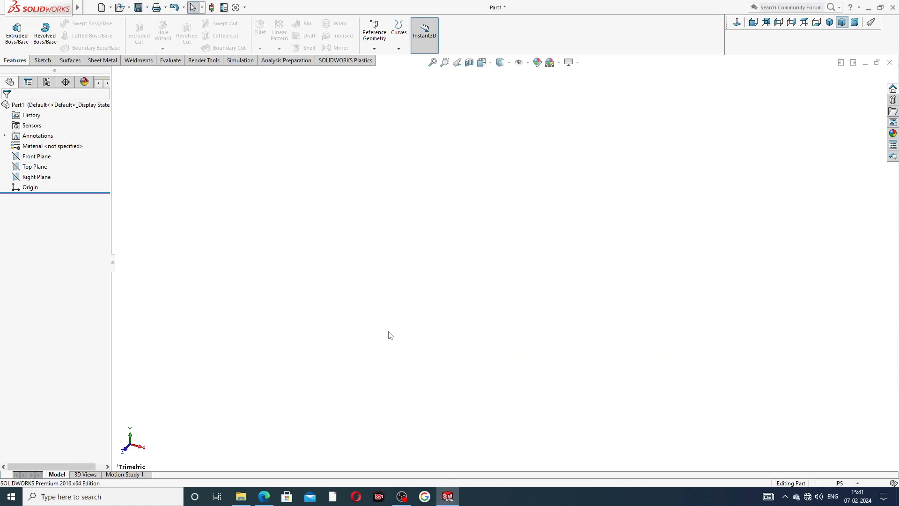
{"action": "left_click", "coordinate": [43, 158]}
{"action": "left_click", "coordinate": [50, 148]}
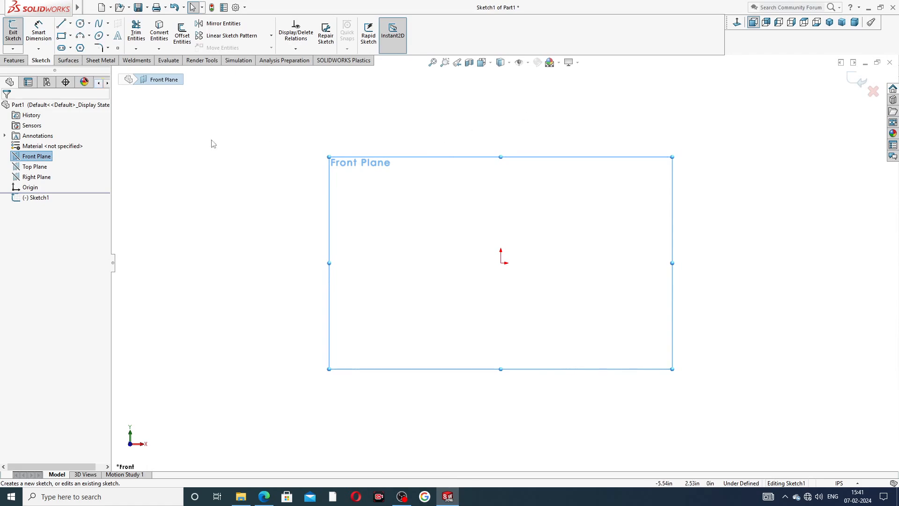
{"action": "left_click", "coordinate": [70, 36]}
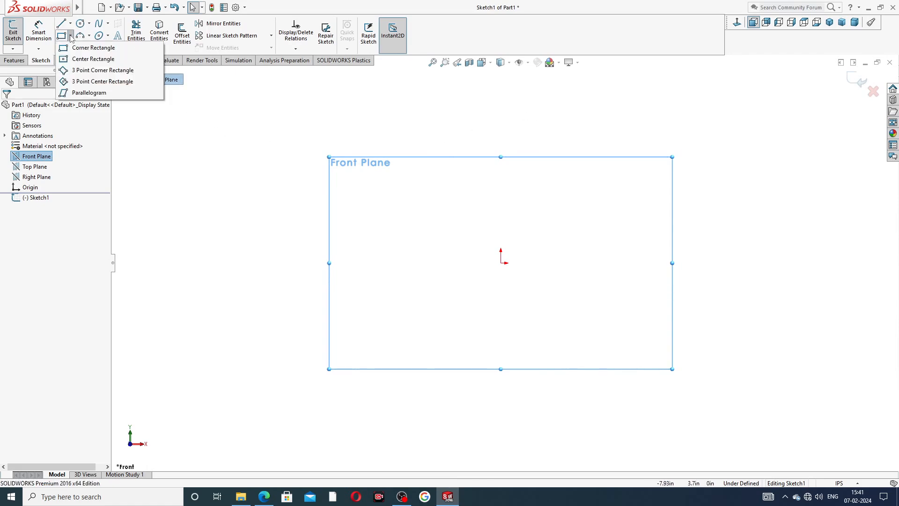
{"action": "left_click", "coordinate": [77, 48]}
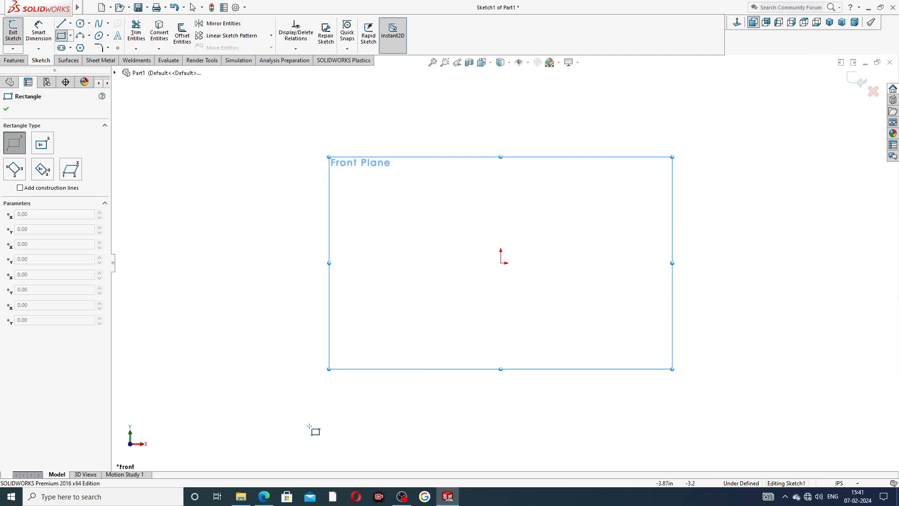
{"action": "left_click", "coordinate": [265, 496]}
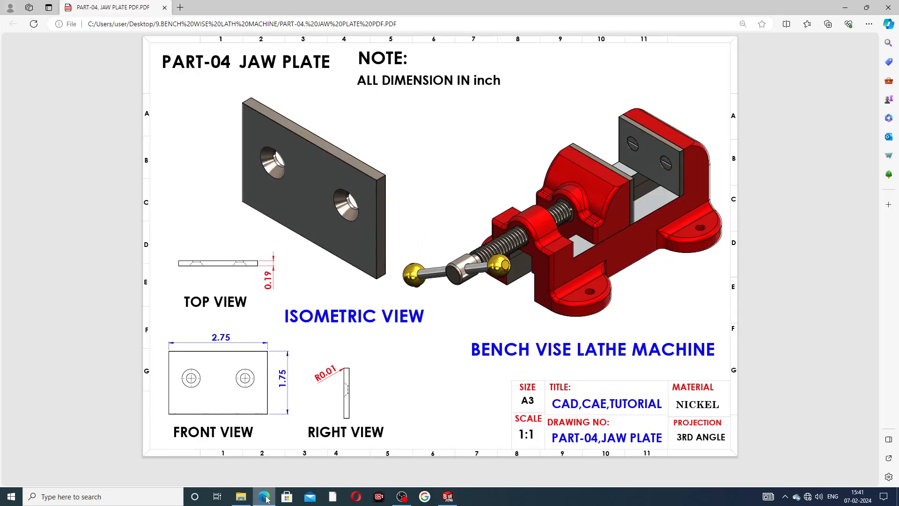
{"action": "left_click", "coordinate": [265, 497]}
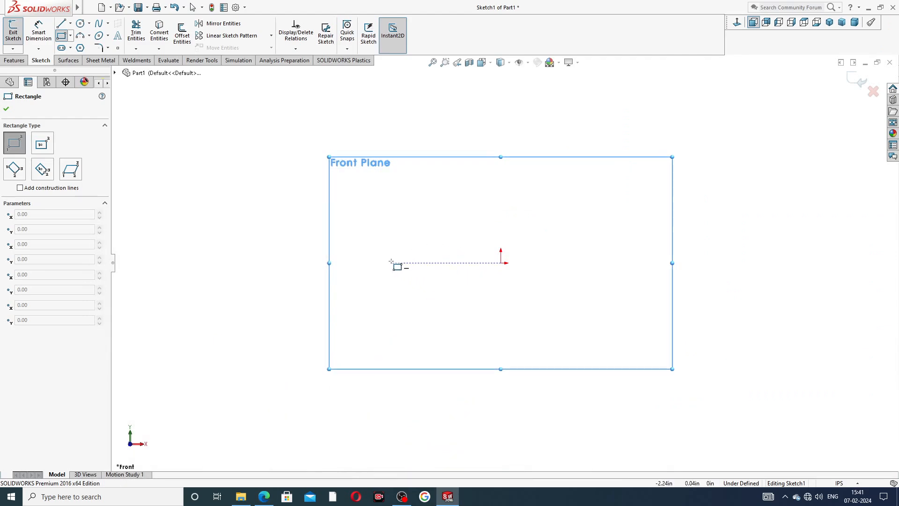
{"action": "left_click", "coordinate": [391, 262]}
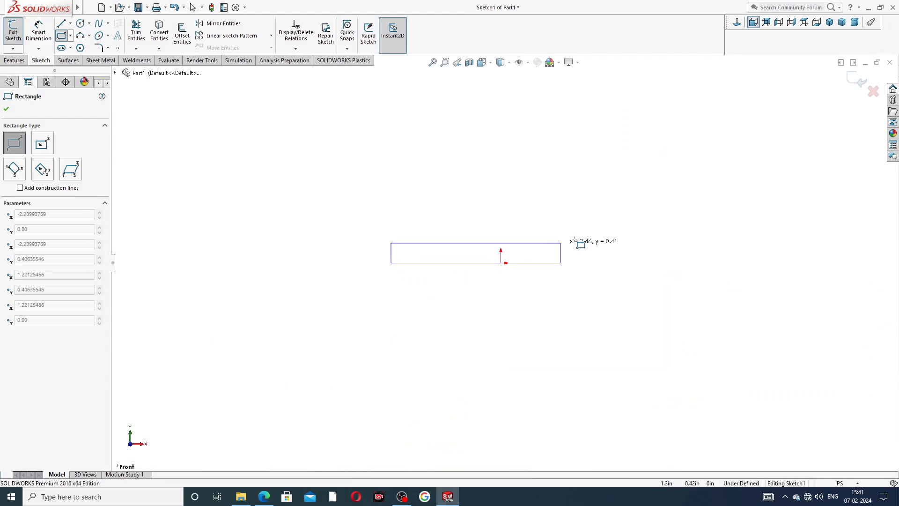
{"action": "left_click", "coordinate": [629, 153]}
{"action": "right_click", "coordinate": [669, 147]}
{"action": "left_click", "coordinate": [677, 152]}
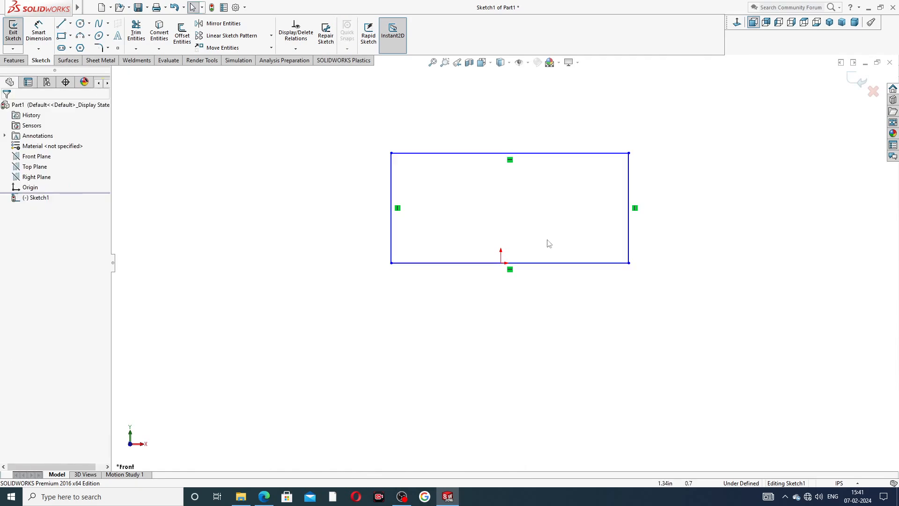
- Add a Midpoint relation between the rectangle's lower edge and the origin
{"action": "left_click", "coordinate": [527, 266]}
{"action": "left_click", "coordinate": [502, 263], "text": "ctrl"}
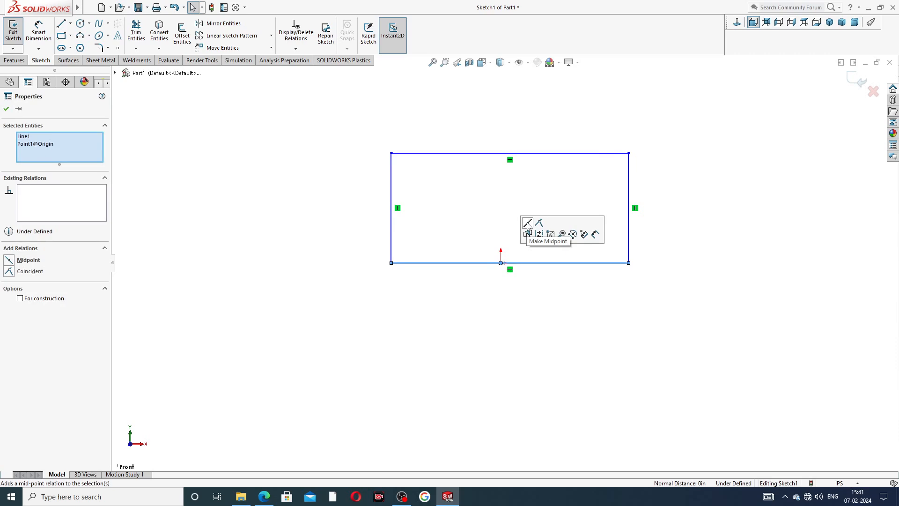
{"action": "left_click", "coordinate": [528, 225]}
{"action": "left_click", "coordinate": [673, 181]}
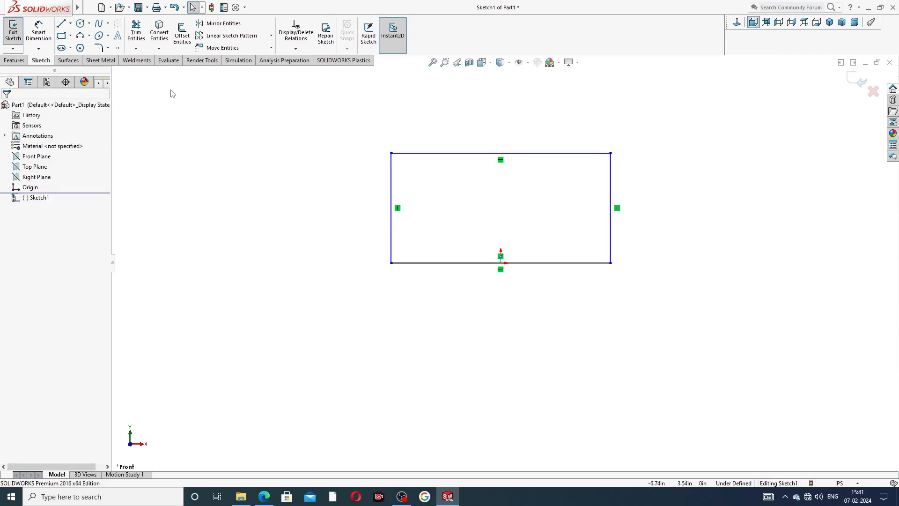
- Dimension the rectangle's upper edge and set its length to 2.75 in
{"action": "left_click", "coordinate": [39, 31]}
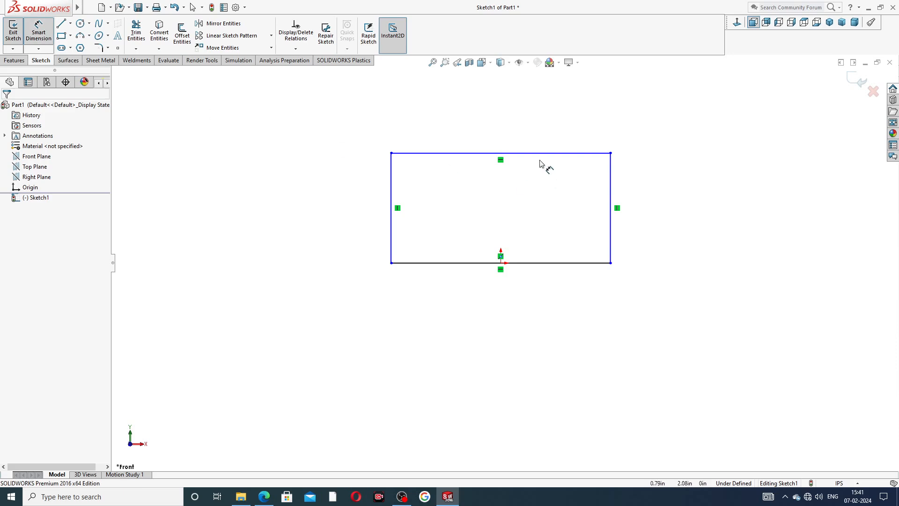
{"action": "left_click", "coordinate": [541, 157]}
{"action": "left_click", "coordinate": [515, 138]}
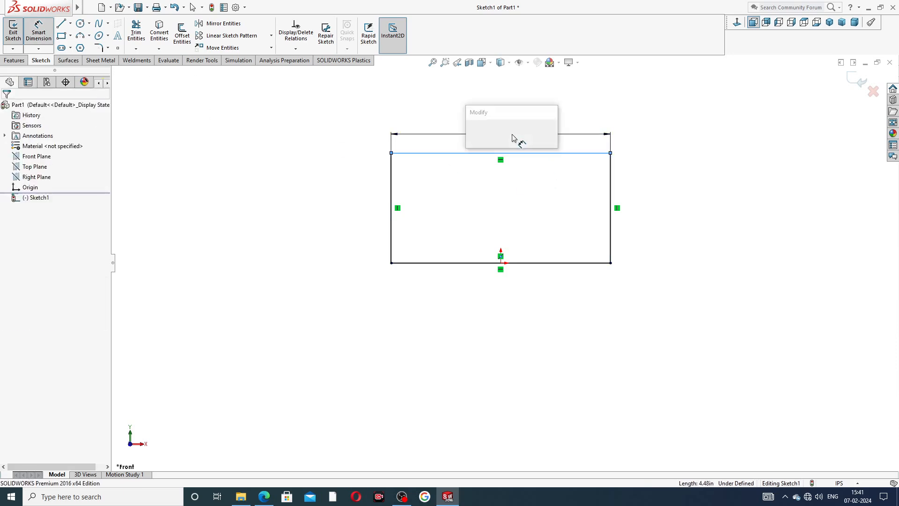
{"action": "type", "text": "2."}
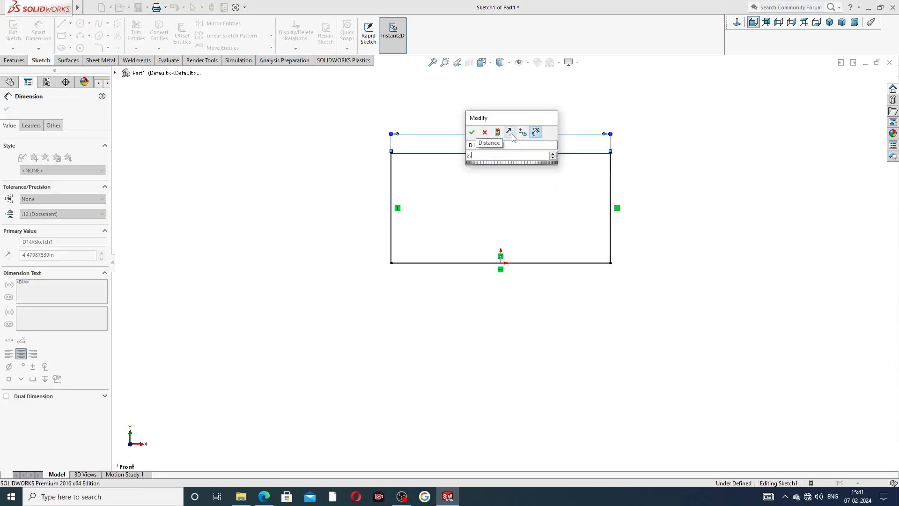
{"action": "type", "text": "75"}
{"action": "key", "text": "Return"}
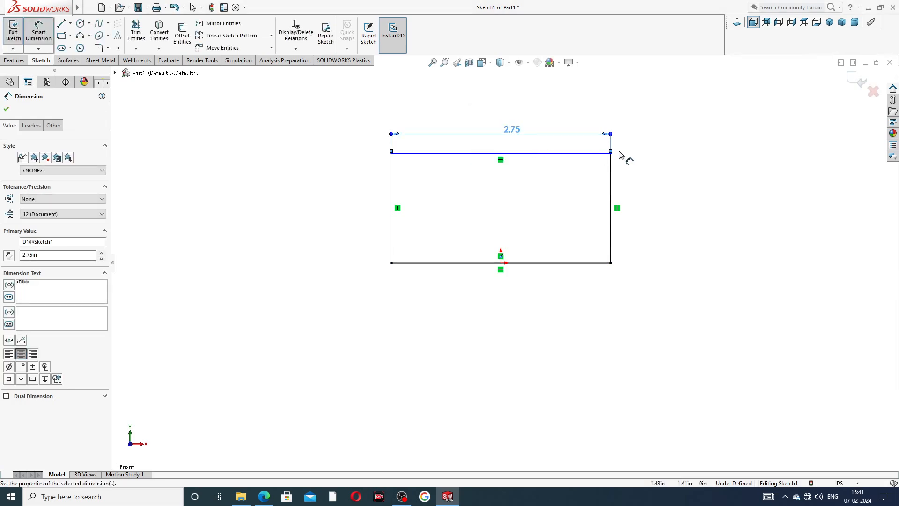
- Dimension the rectangle's right edge and set its height to 1.75 in
{"action": "left_click", "coordinate": [611, 177]}
{"action": "left_click", "coordinate": [644, 196]}
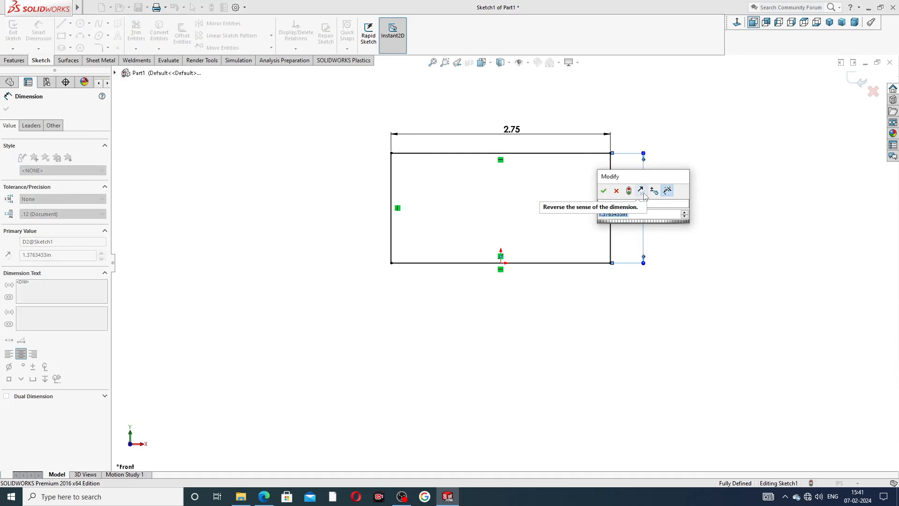
{"action": "type", "text": "1.75"}
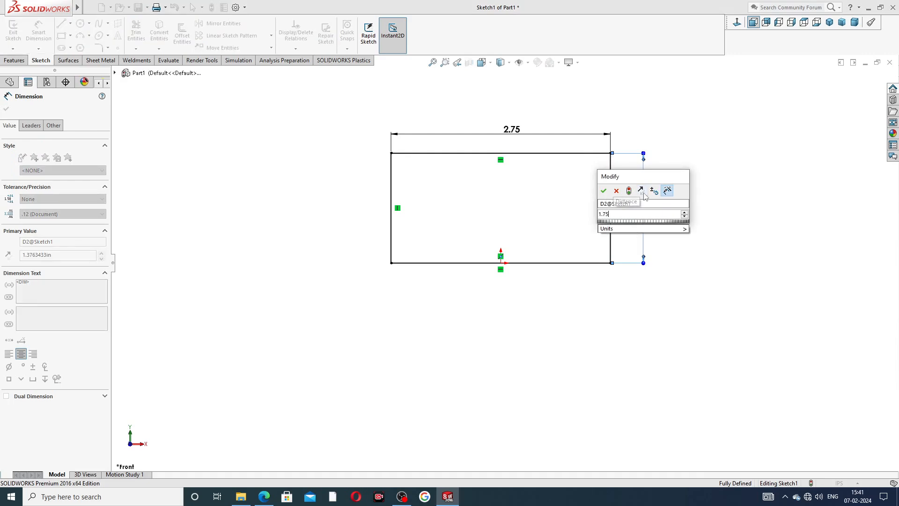
{"action": "key", "text": "Return"}
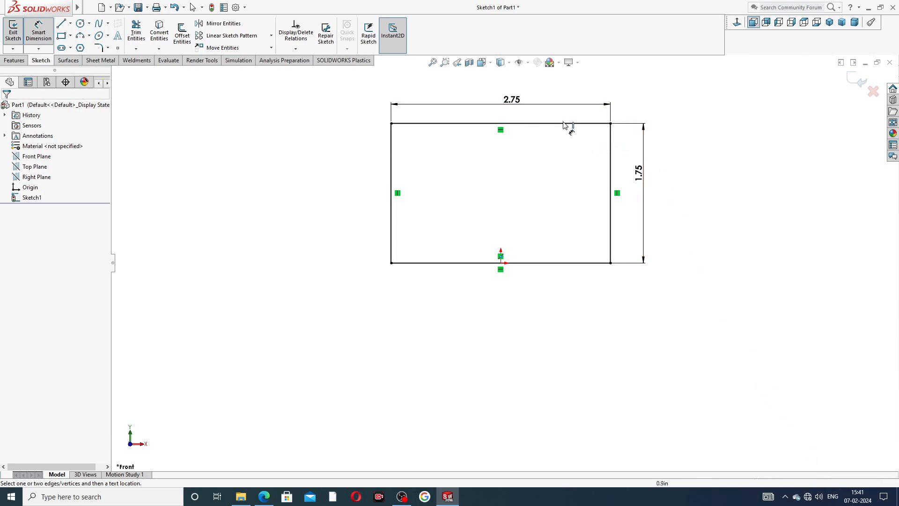
- Move the 1.75 in height dimension closer to the rectangle's right edge and leave Smart Dimension
{"action": "scroll", "coordinate": [604, 145], "scroll_direction": "up", "scroll_amount": 2}
{"action": "scroll", "coordinate": [562, 234], "scroll_direction": "down", "scroll_amount": 4}
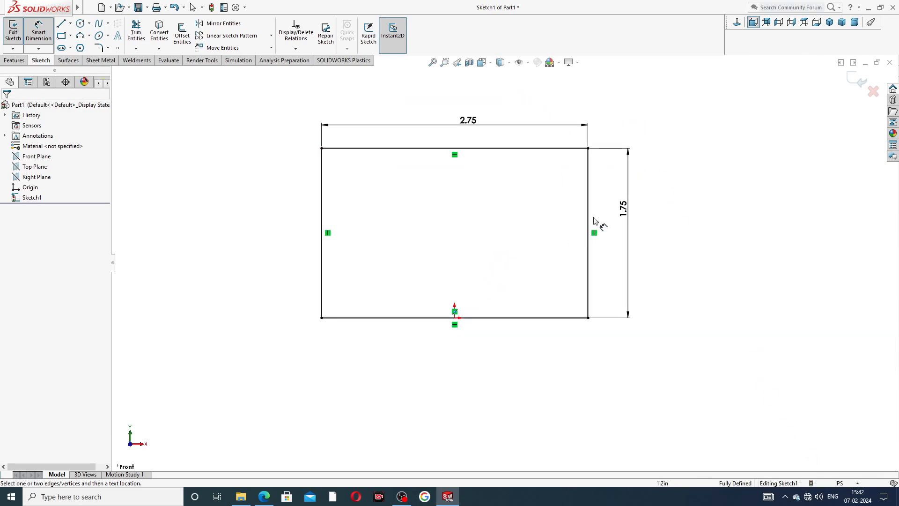
{"action": "left_click_drag", "start_coordinate": [630, 218], "coordinate": [611, 239]}
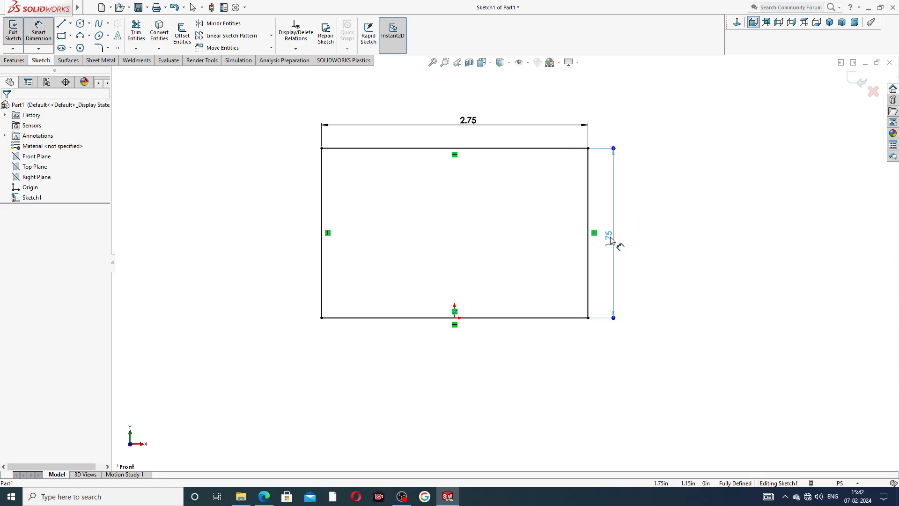
{"action": "left_click", "coordinate": [611, 239]}
{"action": "left_click", "coordinate": [673, 141]}
{"action": "right_click", "coordinate": [669, 140]}
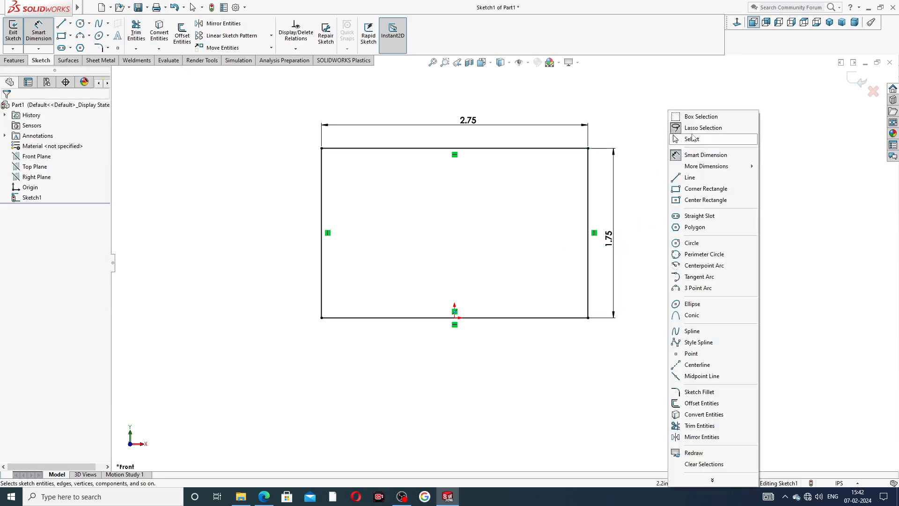
{"action": "left_click", "coordinate": [693, 139]}
- Extrude the rectangle 0.19 in Blind in the reversed direction, checking the thickness against the PART-04 jaw plate PDF
{"action": "left_click", "coordinate": [15, 60]}
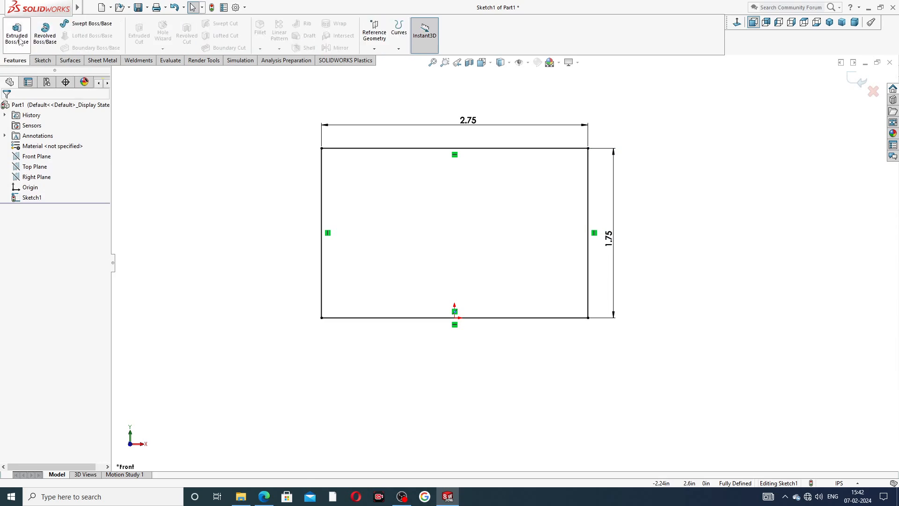
{"action": "left_click", "coordinate": [19, 41]}
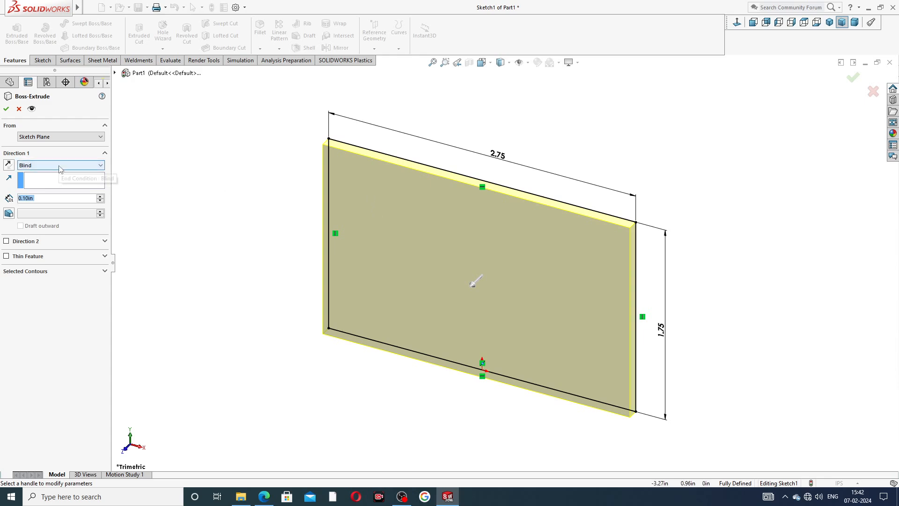
{"action": "left_click", "coordinate": [9, 164]}
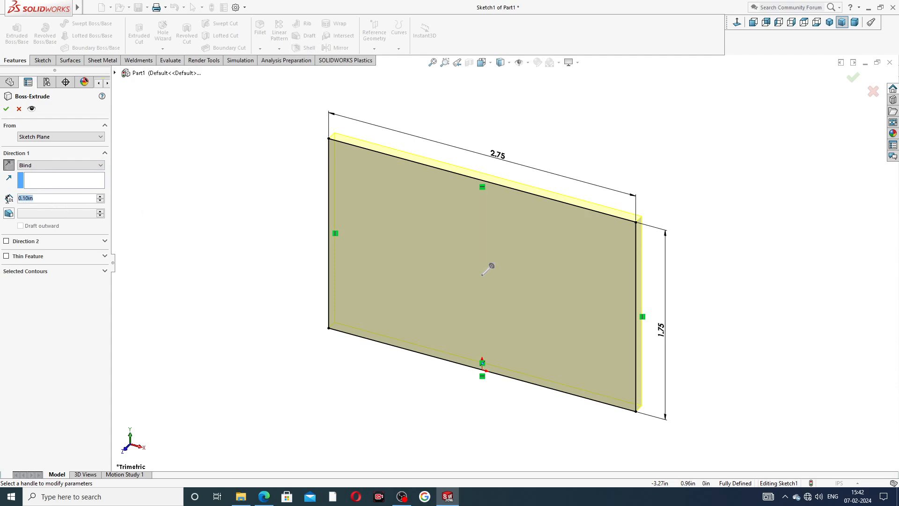
{"action": "type", "text": ".19"}
{"action": "key", "text": "Return"}
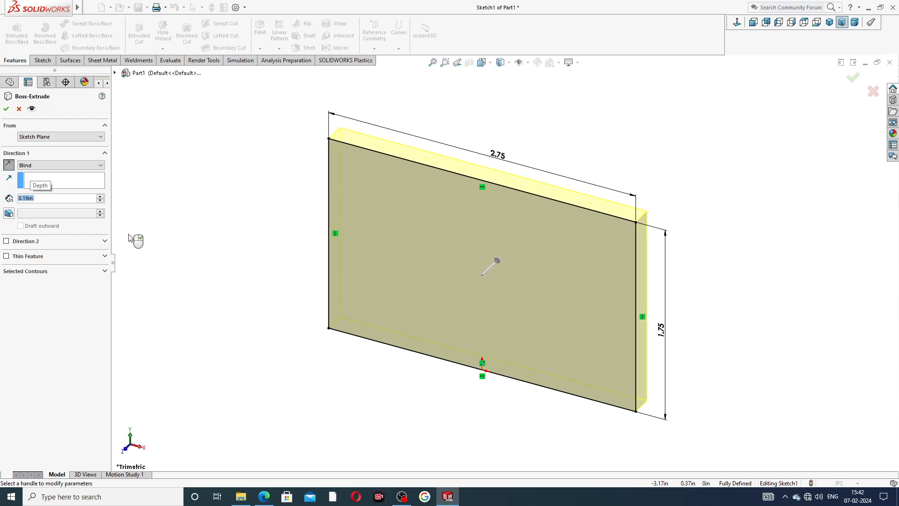
{"action": "left_click", "coordinate": [264, 496]}
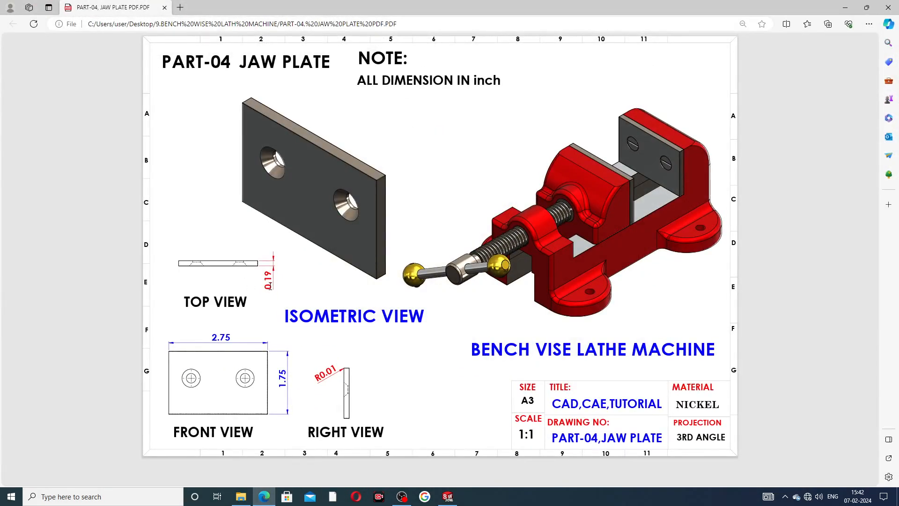
{"action": "left_click", "coordinate": [264, 496]}
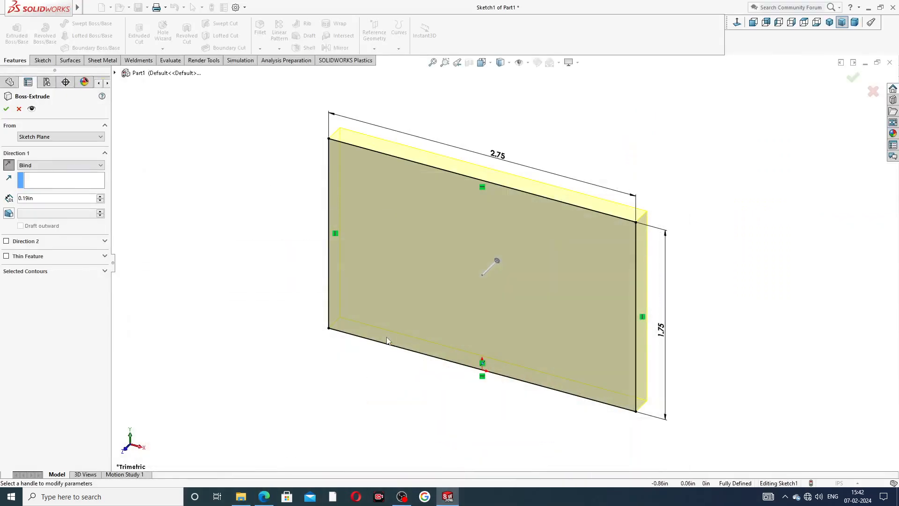
{"action": "left_click", "coordinate": [7, 109]}
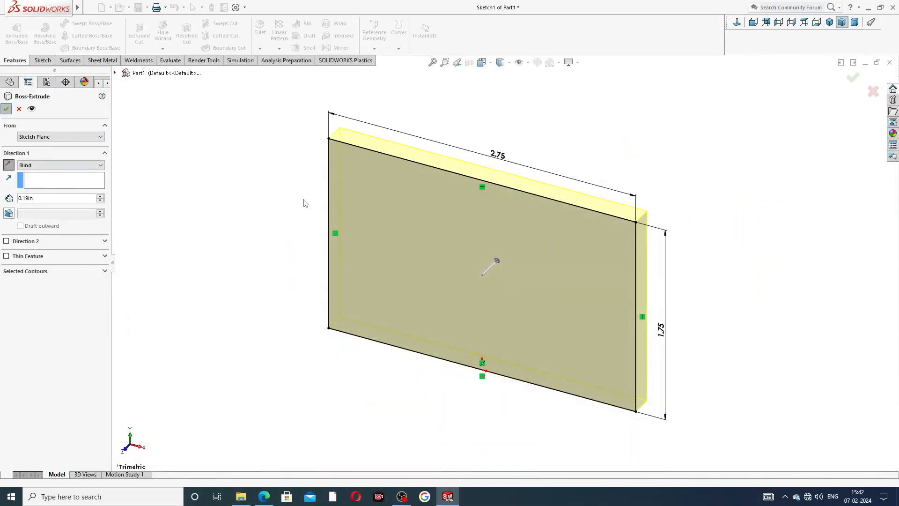
- Apply the Warm Kitchen scene to the plate's display
{"action": "mouse_move", "coordinate": [602, 258]}
{"action": "middle_mouse_down"}
{"action": "mouse_move", "coordinate": [470, 263]}
{"action": "mouse_move", "coordinate": [568, 248]}
{"action": "mouse_move", "coordinate": [588, 261]}
{"action": "mouse_move", "coordinate": [465, 314]}
{"action": "mouse_move", "coordinate": [604, 227]}
{"action": "mouse_move", "coordinate": [560, 262]}
{"action": "mouse_move", "coordinate": [621, 228]}
{"action": "mouse_move", "coordinate": [620, 193]}
{"action": "mouse_move", "coordinate": [628, 213]}
{"action": "middle_mouse_up"}
{"action": "left_click", "coordinate": [560, 63]}
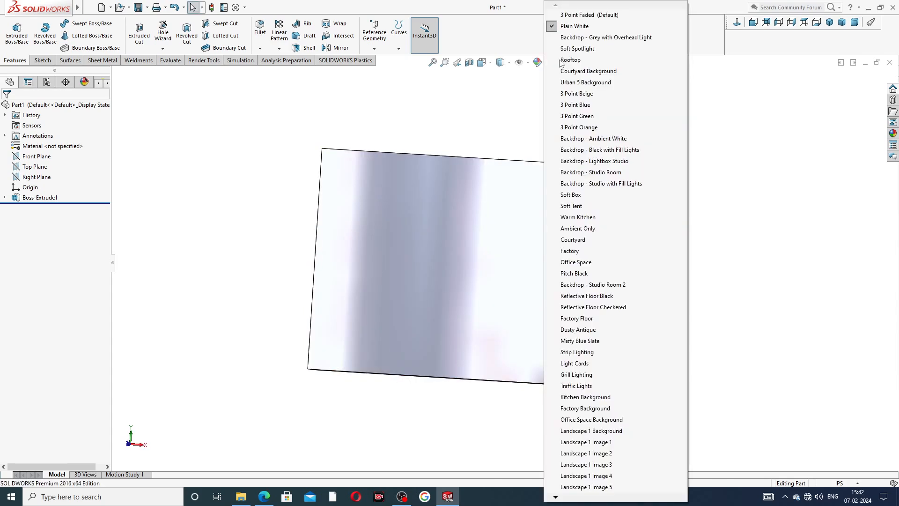
{"action": "left_click", "coordinate": [589, 213]}
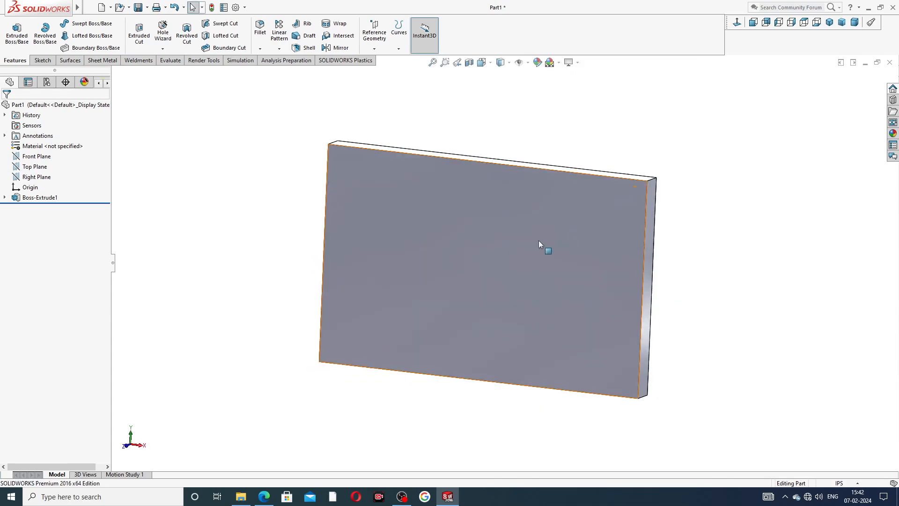
- Set up a countersunk Hole Wizard hole on the plate's front face: ANSI Inch, Flat Head Screw (82), size 1/4, Normal fit, Through All
{"action": "left_click", "coordinate": [499, 236]}
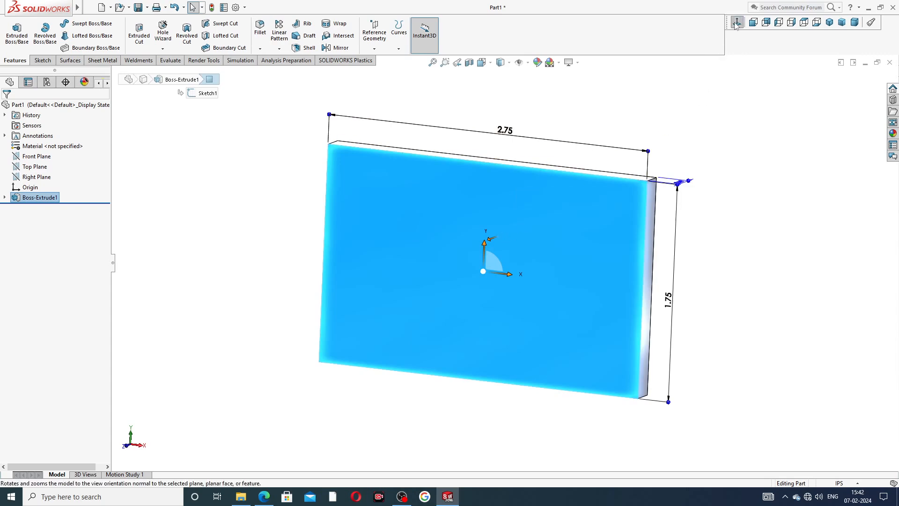
{"action": "left_click", "coordinate": [753, 22]}
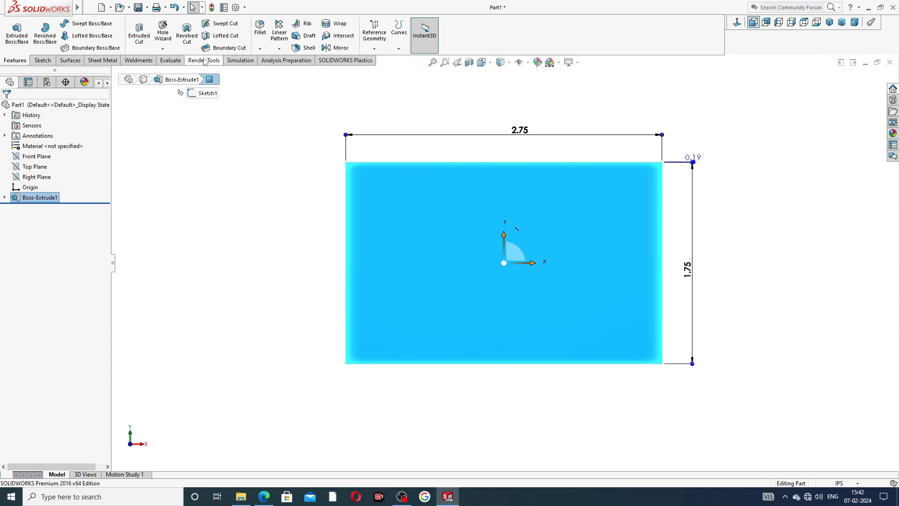
{"action": "left_click", "coordinate": [163, 31]}
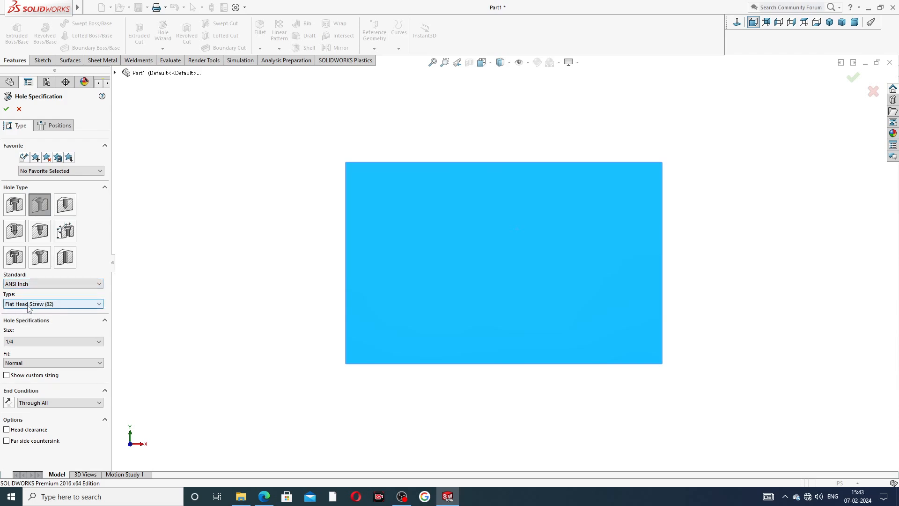
{"action": "left_click", "coordinate": [61, 304]}
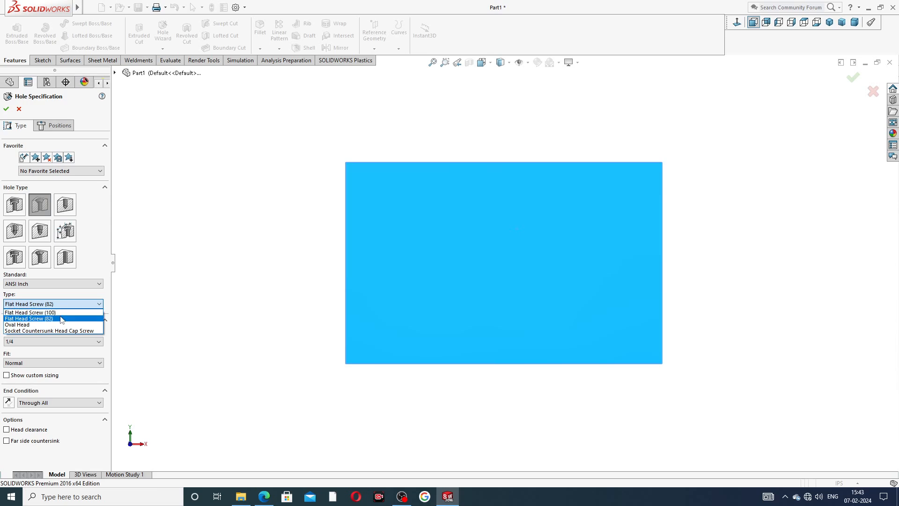
{"action": "left_click", "coordinate": [61, 319]}
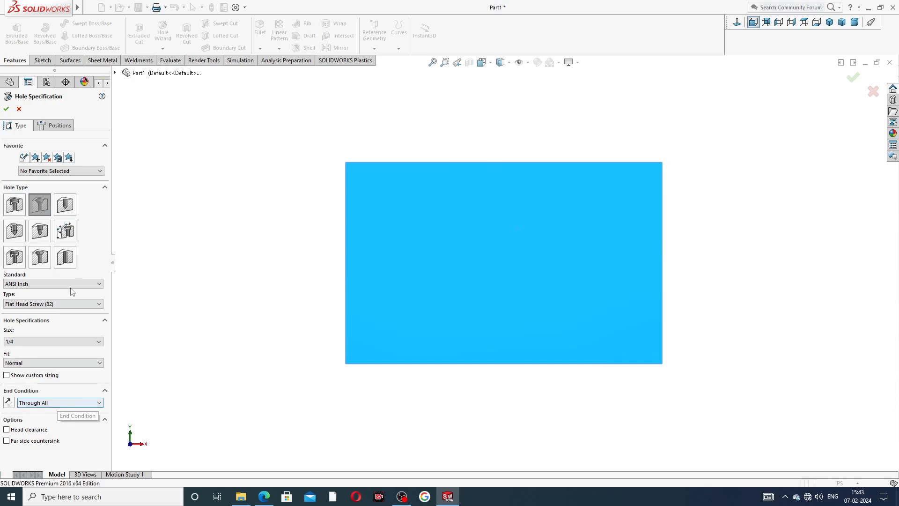
- In the hole position sketch, draw a vertical centerline about 0.94 in long upward from the origin
{"action": "left_click", "coordinate": [60, 125]}
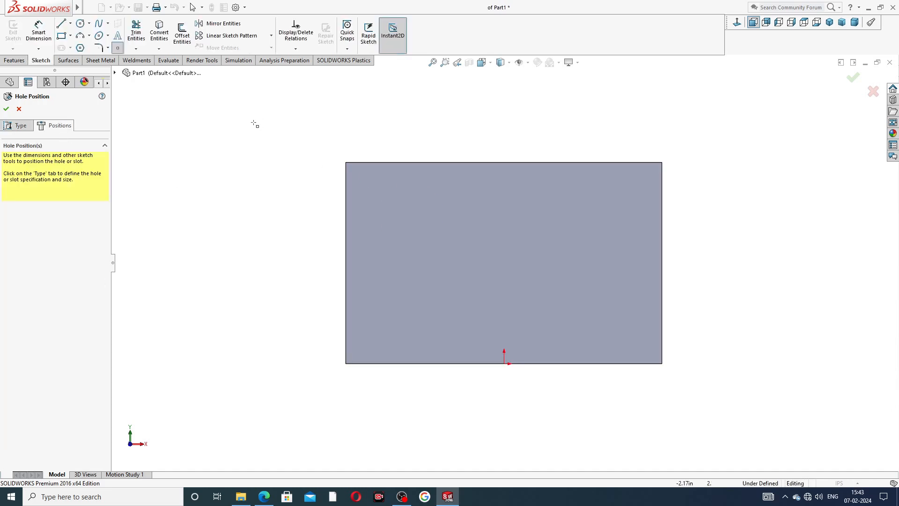
{"action": "left_click", "coordinate": [71, 23]}
{"action": "left_click", "coordinate": [83, 47]}
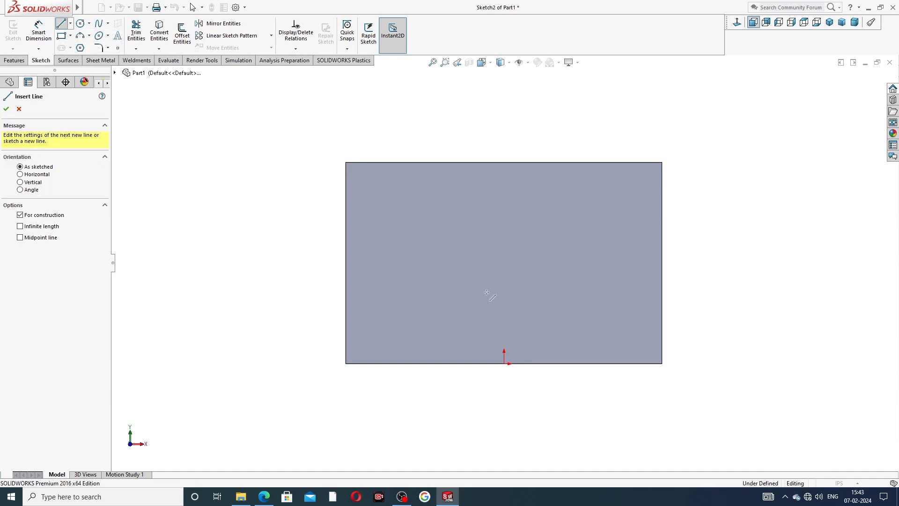
{"action": "left_click", "coordinate": [505, 363]}
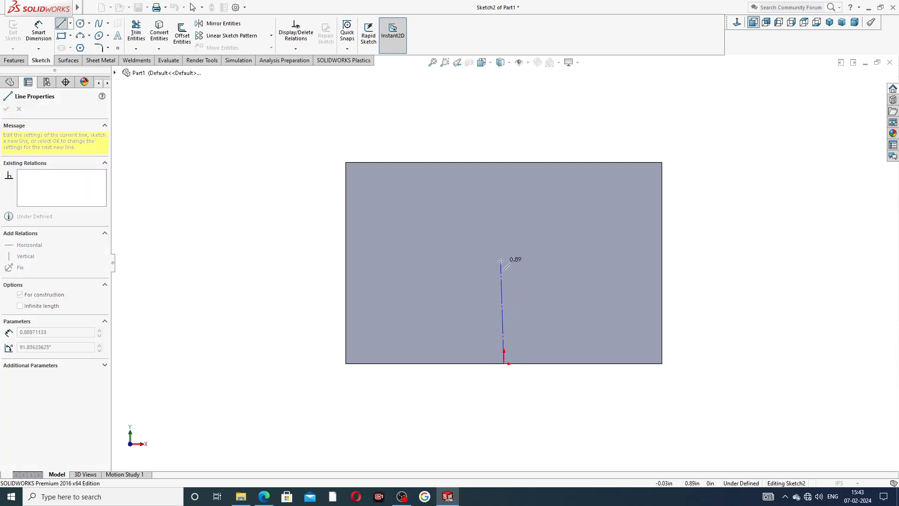
{"action": "left_click", "coordinate": [542, 249]}
{"action": "right_click", "coordinate": [544, 247]}
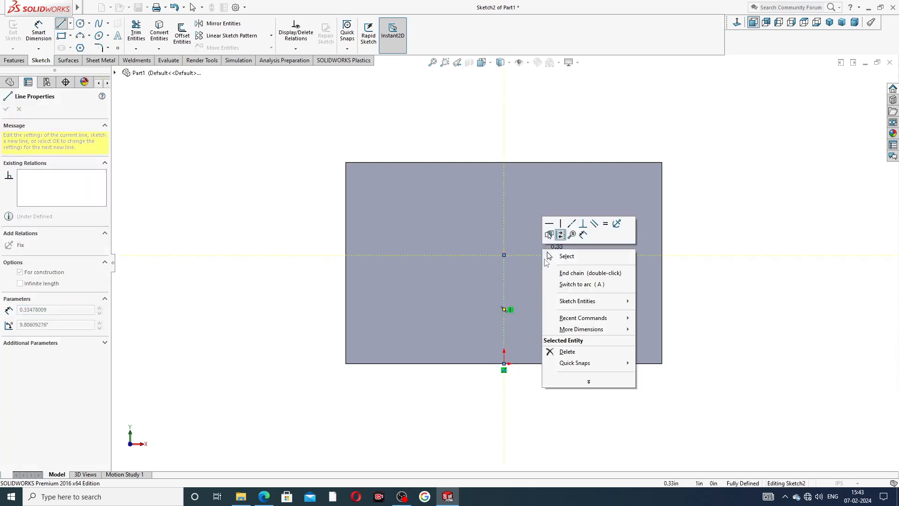
{"action": "left_click", "coordinate": [556, 257]}
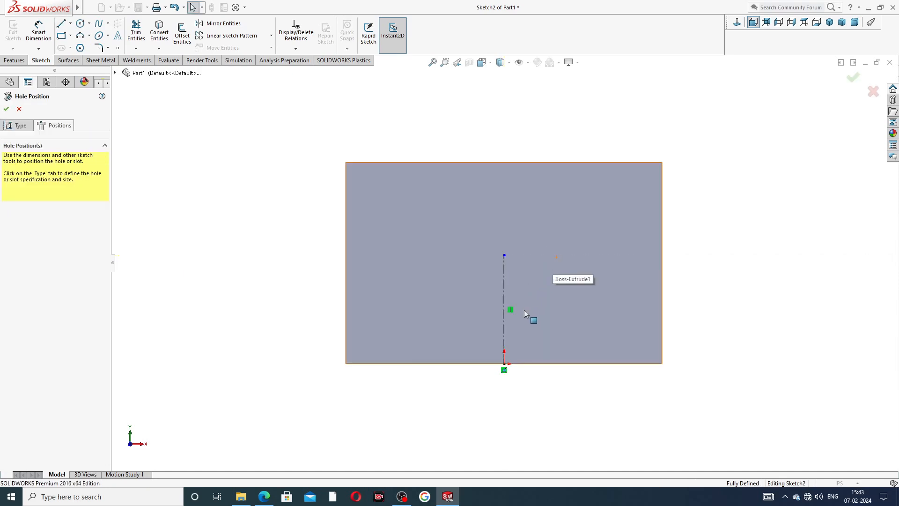
{"action": "scroll", "coordinate": [512, 327], "scroll_direction": "down", "scroll_amount": 1}
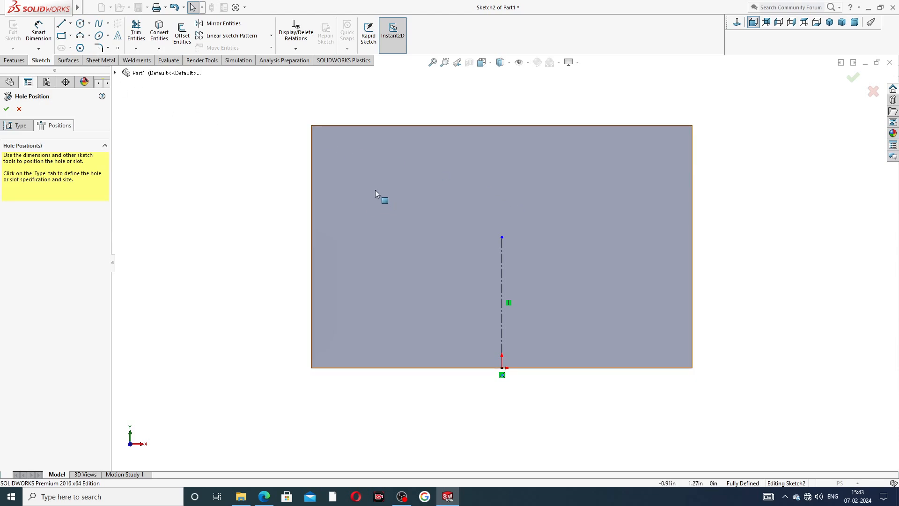
{"action": "left_click", "coordinate": [118, 48]}
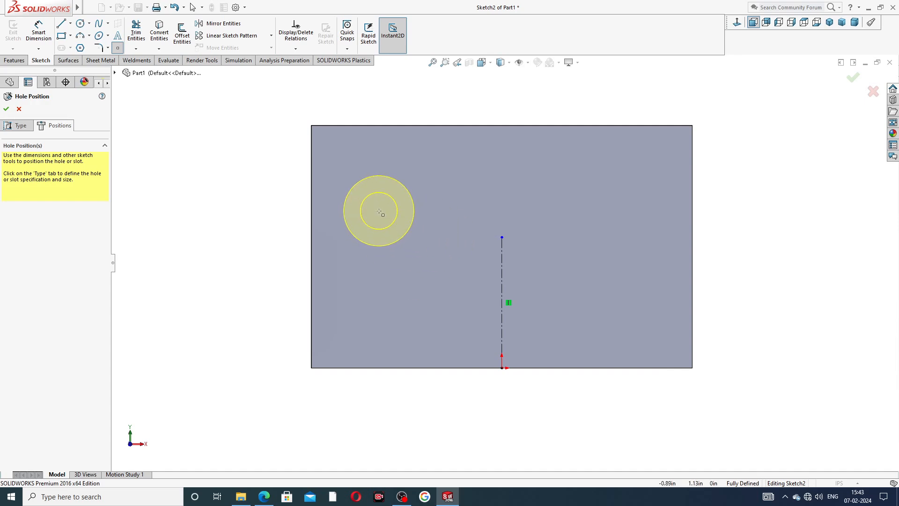
{"action": "right_click", "coordinate": [229, 178]}
{"action": "left_click", "coordinate": [248, 185]}
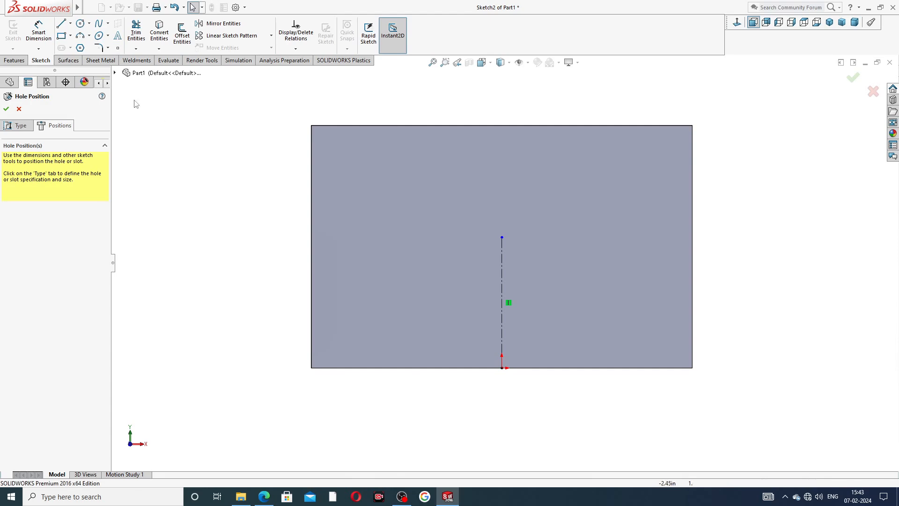
- Dimension the vertical centerline and set its length to 1 in
{"action": "left_click", "coordinate": [41, 36]}
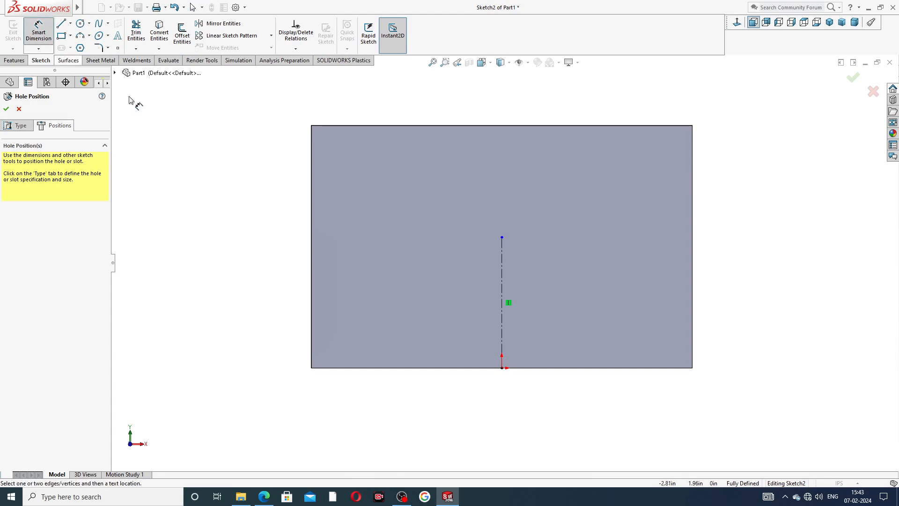
{"action": "left_click", "coordinate": [504, 267]}
{"action": "left_click", "coordinate": [276, 303]}
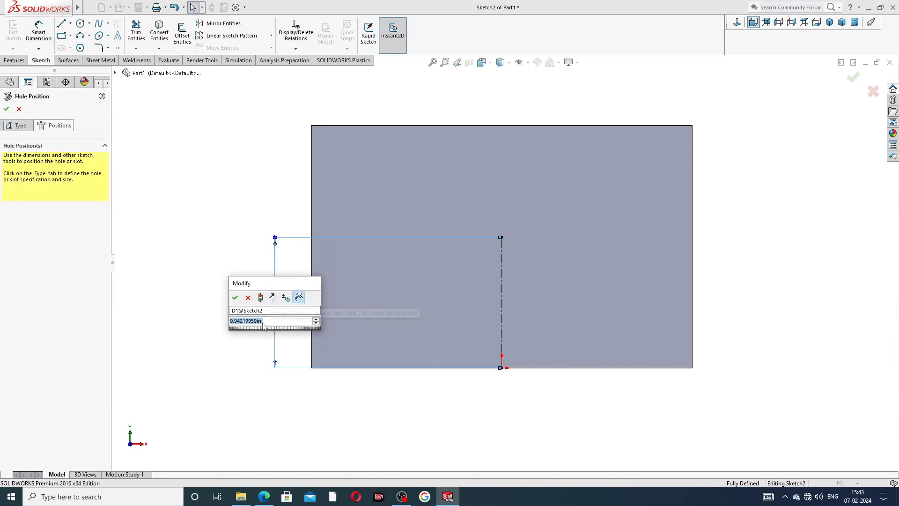
{"action": "type", "text": "1"}
{"action": "key", "text": "Return"}
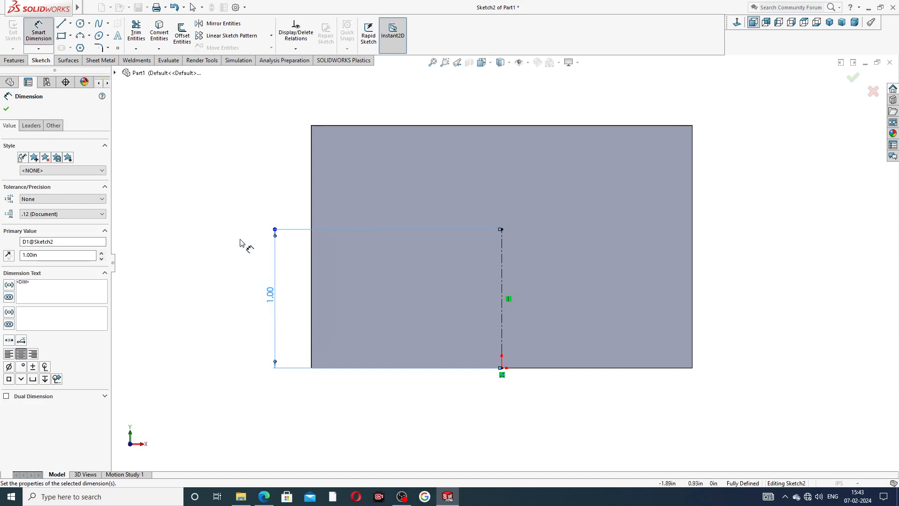
{"action": "left_click", "coordinate": [240, 243]}
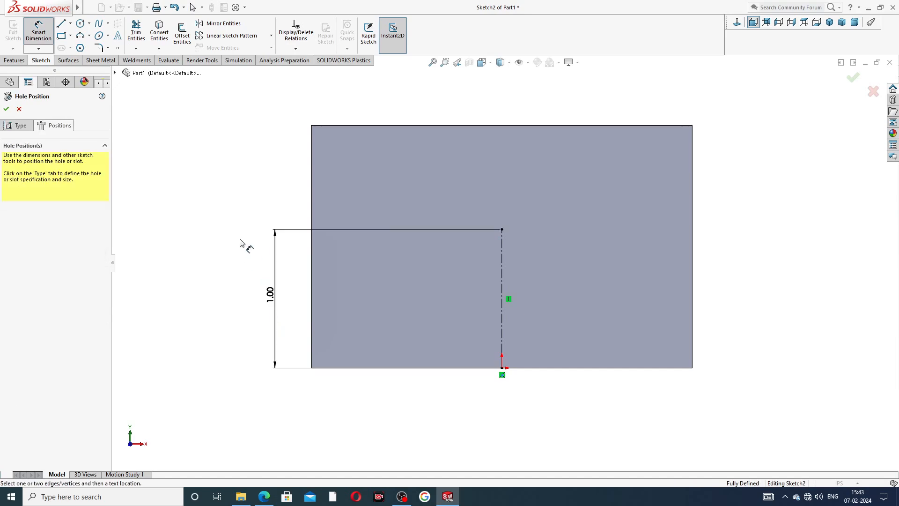
{"action": "right_click", "coordinate": [179, 157]}
{"action": "left_click", "coordinate": [201, 161]}
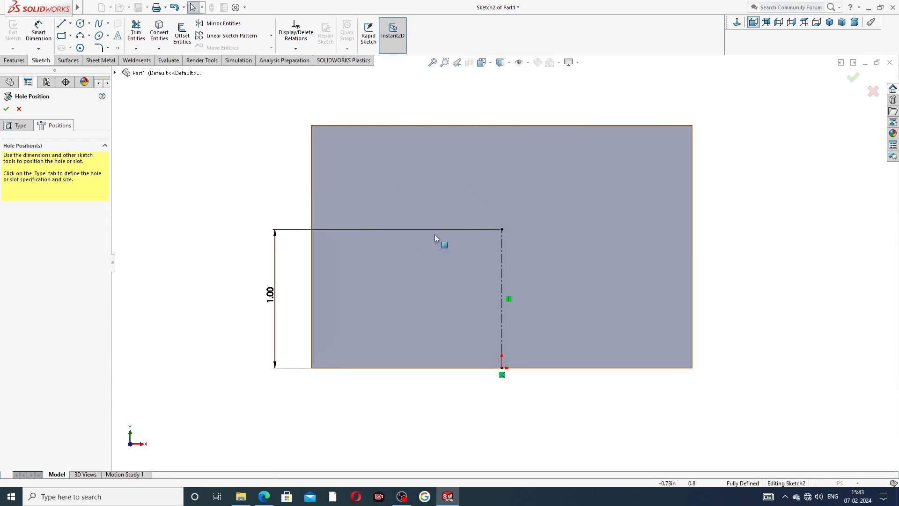
- Place two hole points, one about 0.76 in left of the centerline and level with its upper end, the other on the plate's right half
{"action": "left_click", "coordinate": [118, 48]}
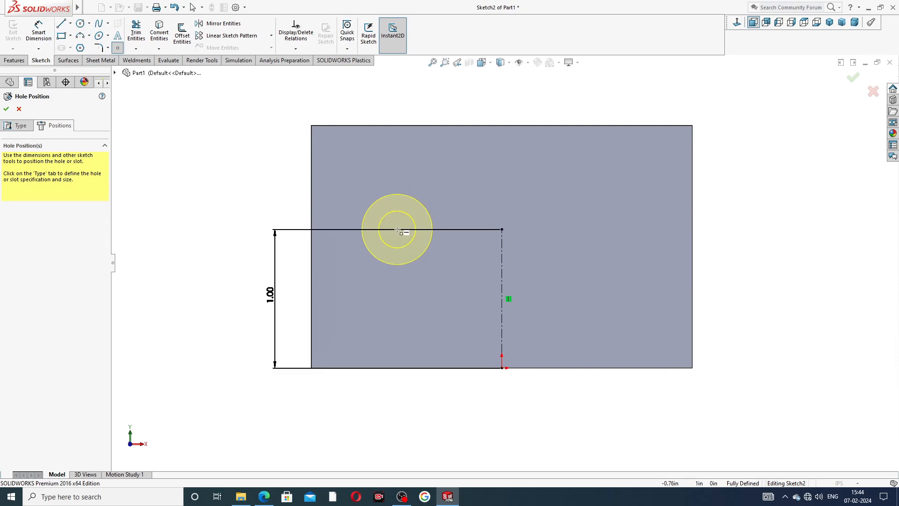
{"action": "left_click", "coordinate": [397, 230]}
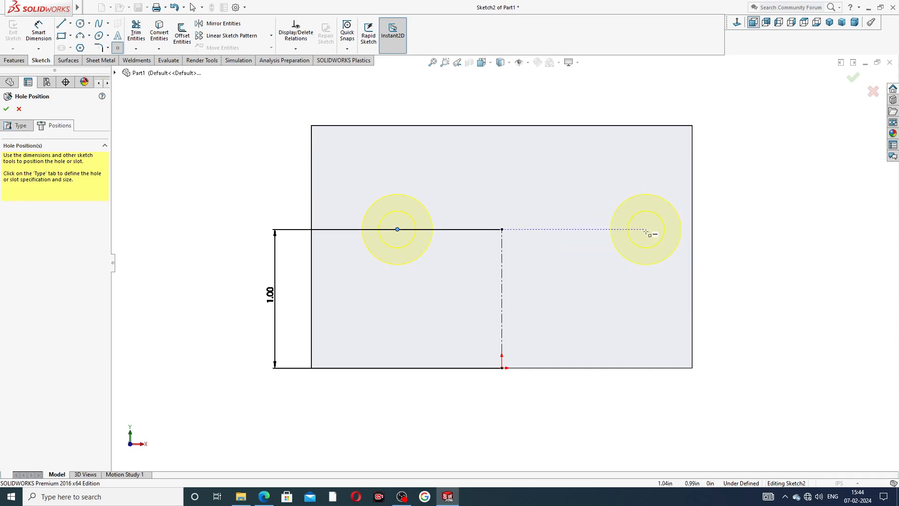
{"action": "left_click", "coordinate": [639, 249]}
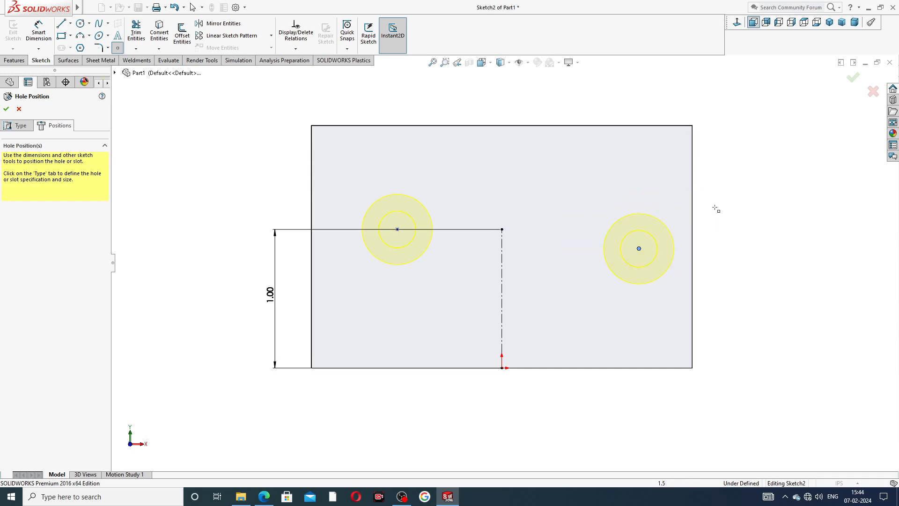
{"action": "right_click", "coordinate": [717, 207]}
{"action": "left_click", "coordinate": [731, 210]}
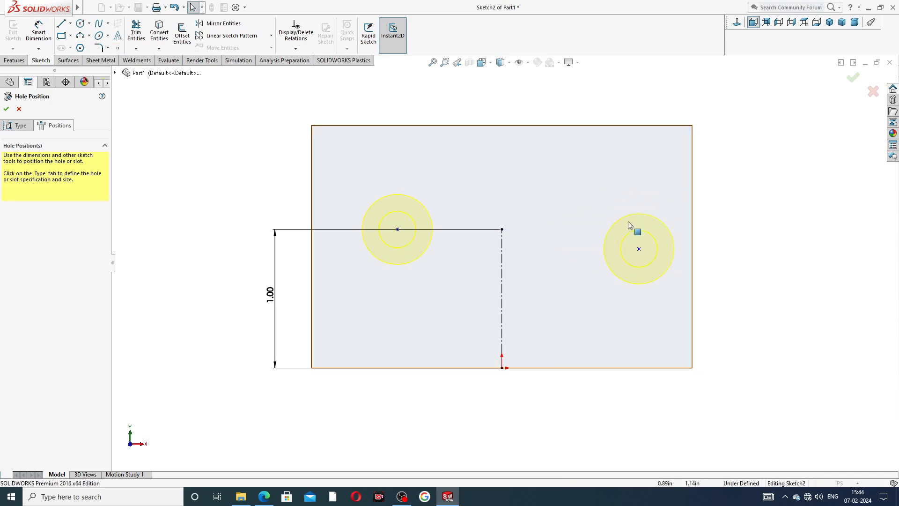
- Add a horizontal relation aligning both hole points with the centerline's upper endpoint
{"action": "left_click", "coordinate": [397, 229]}
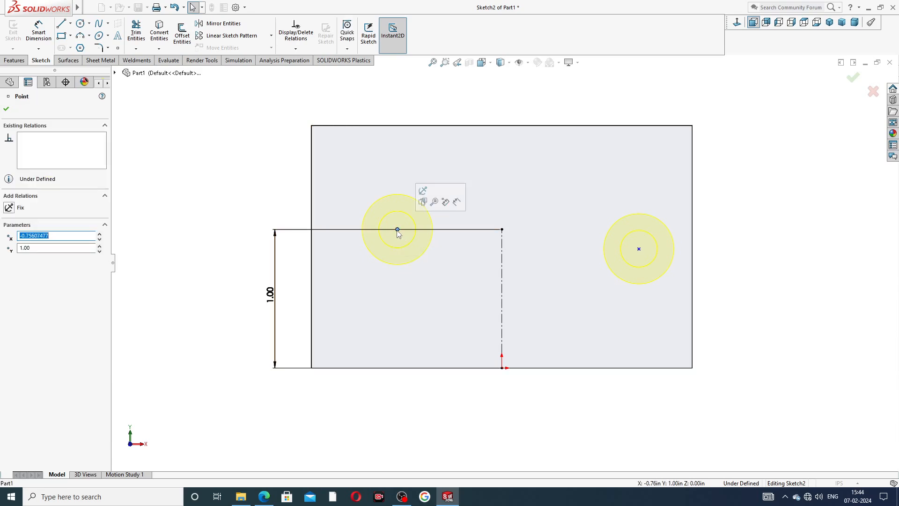
{"action": "left_click", "coordinate": [502, 230], "text": "ctrl"}
{"action": "left_click", "coordinate": [639, 249], "text": "ctrl"}
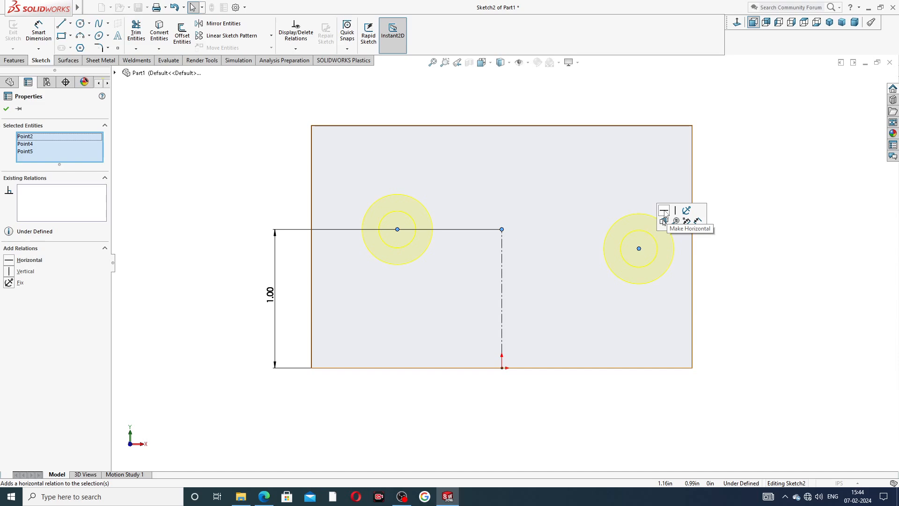
{"action": "left_click", "coordinate": [664, 214]}
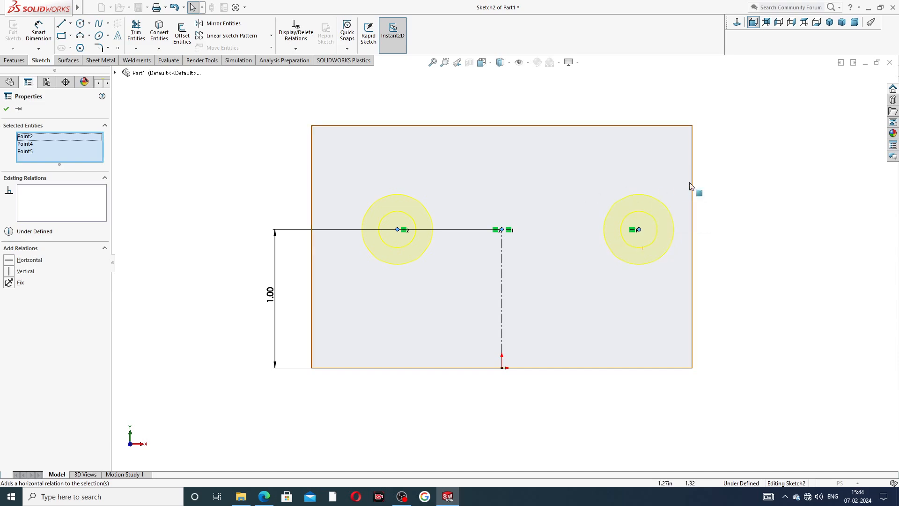
{"action": "left_click", "coordinate": [733, 191]}
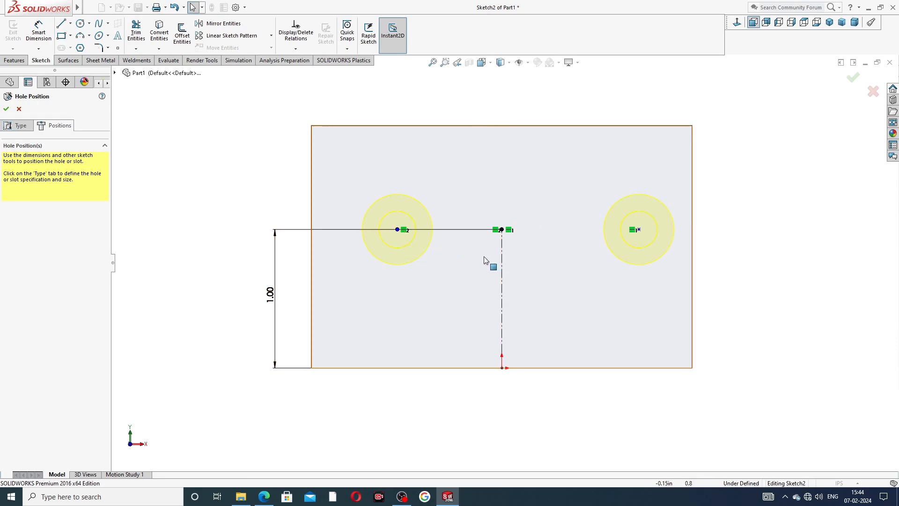
- Make the two hole points symmetric about the vertical centerline
{"action": "left_click", "coordinate": [502, 259]}
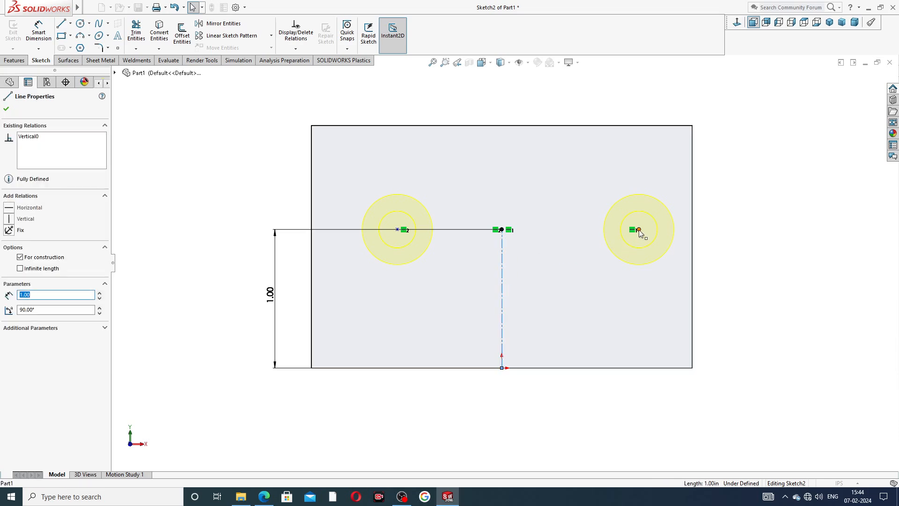
{"action": "left_click", "coordinate": [639, 230], "text": "ctrl"}
{"action": "left_click", "coordinate": [397, 230], "text": "ctrl"}
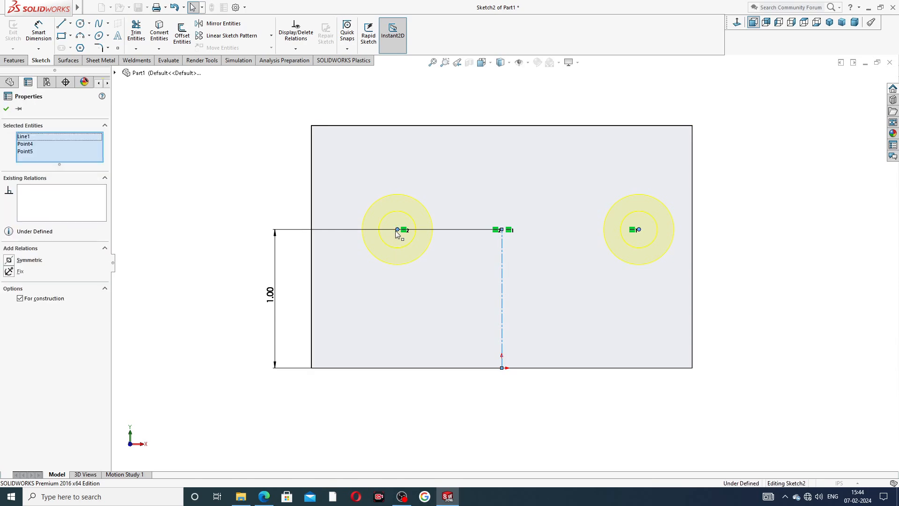
{"action": "left_click", "coordinate": [422, 192]}
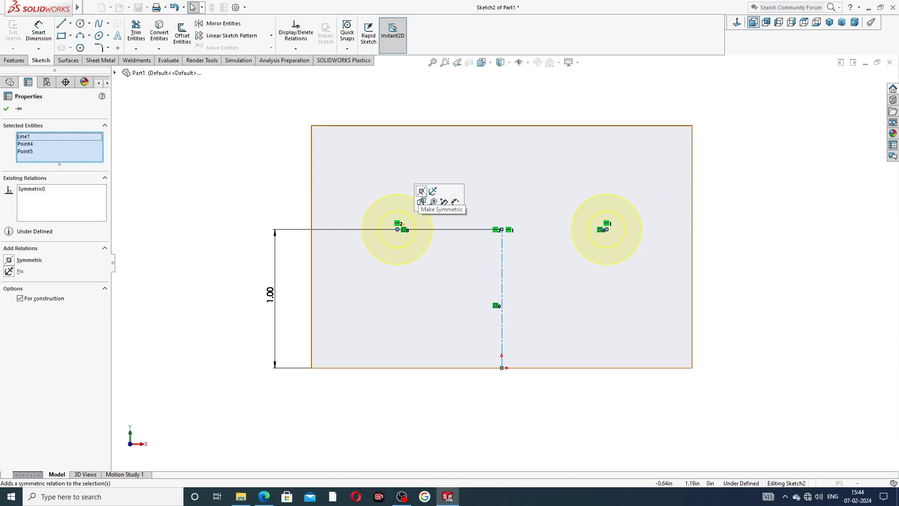
{"action": "left_click", "coordinate": [724, 214]}
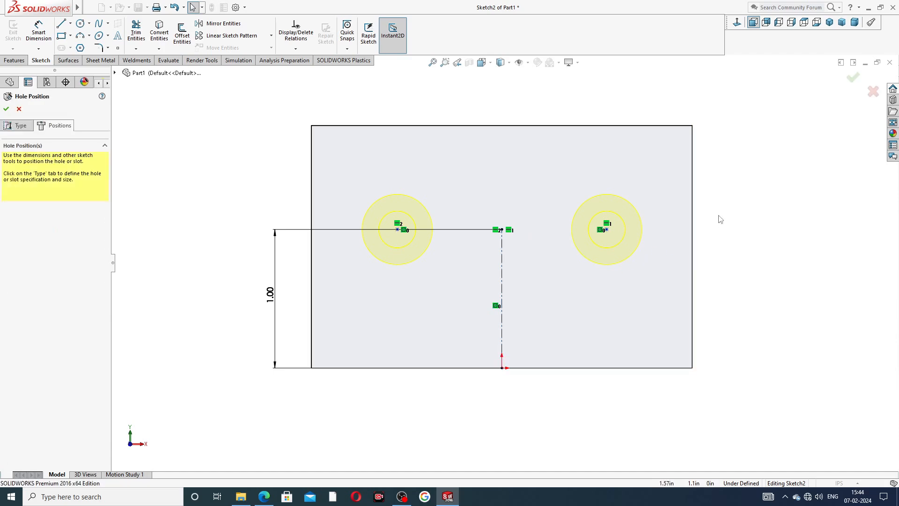
- Dimension the horizontal spacing between the two hole points and set it to 1.5 in
{"action": "left_click", "coordinate": [40, 31]}
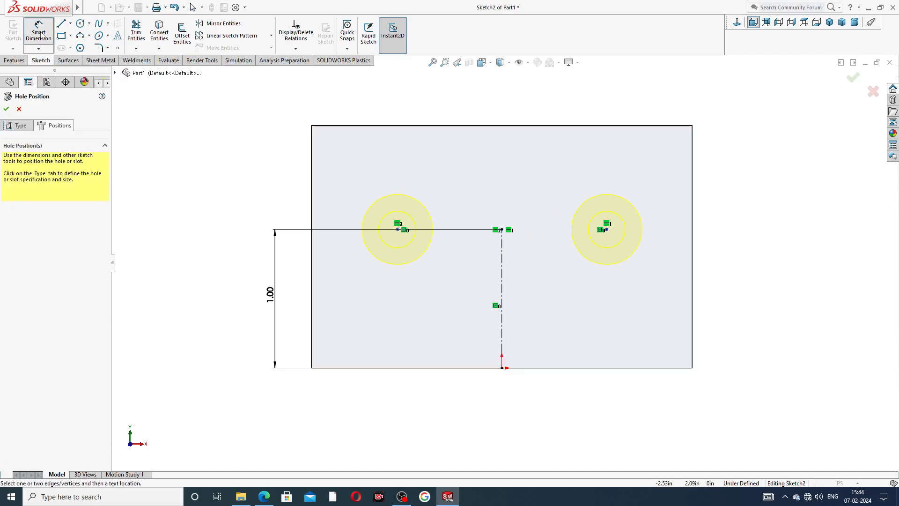
{"action": "left_click", "coordinate": [398, 230]}
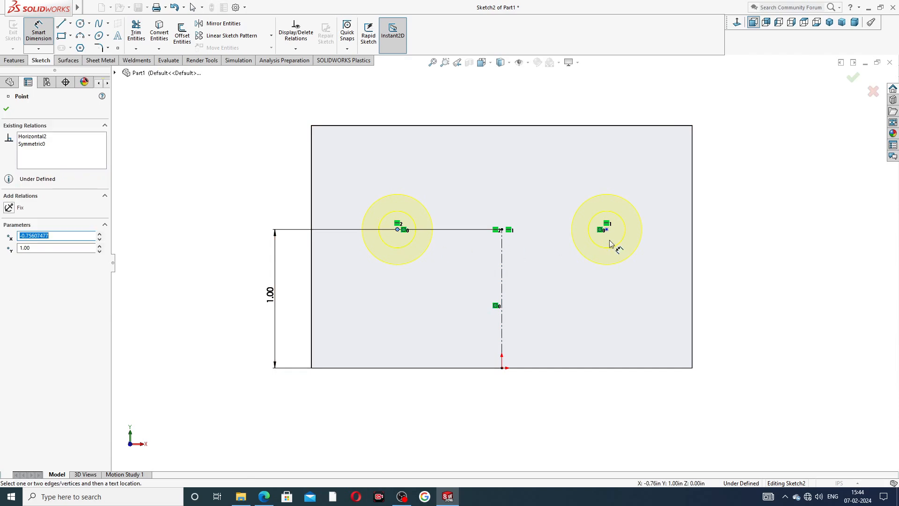
{"action": "left_click", "coordinate": [607, 229]}
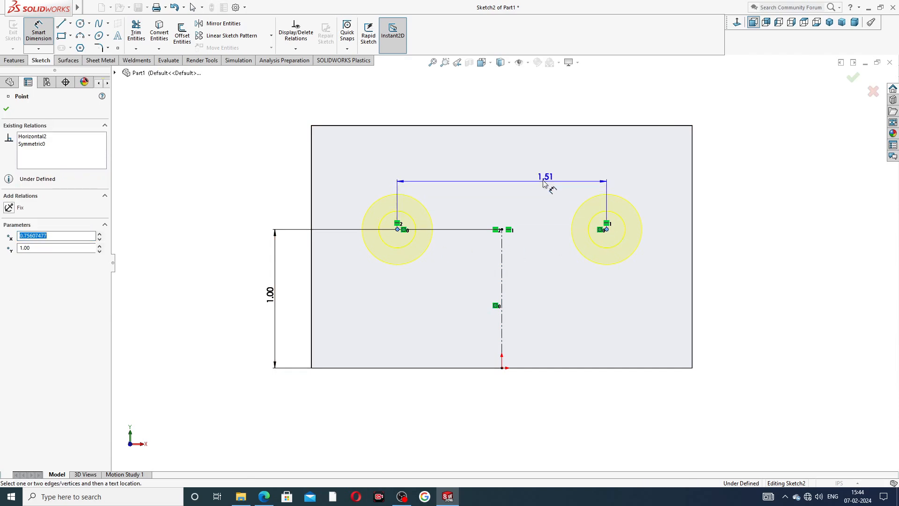
{"action": "left_click", "coordinate": [508, 180]}
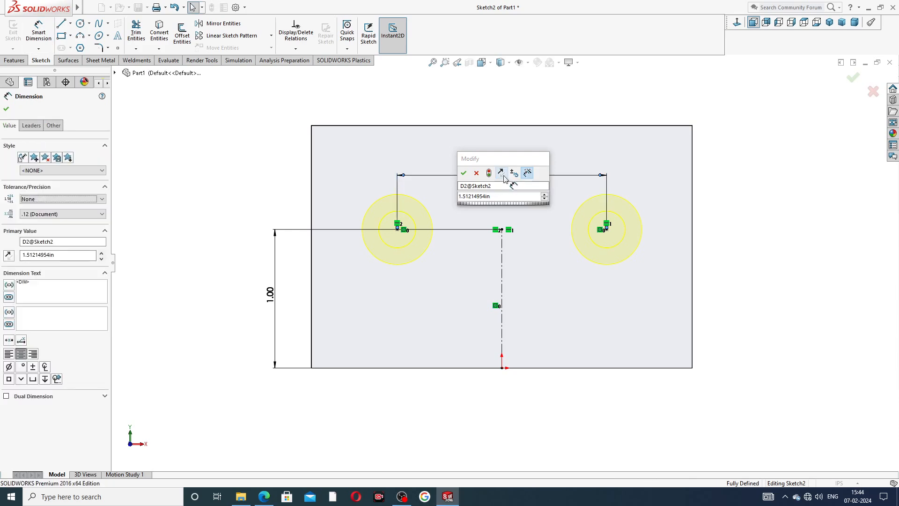
{"action": "key", "text": "Return"}
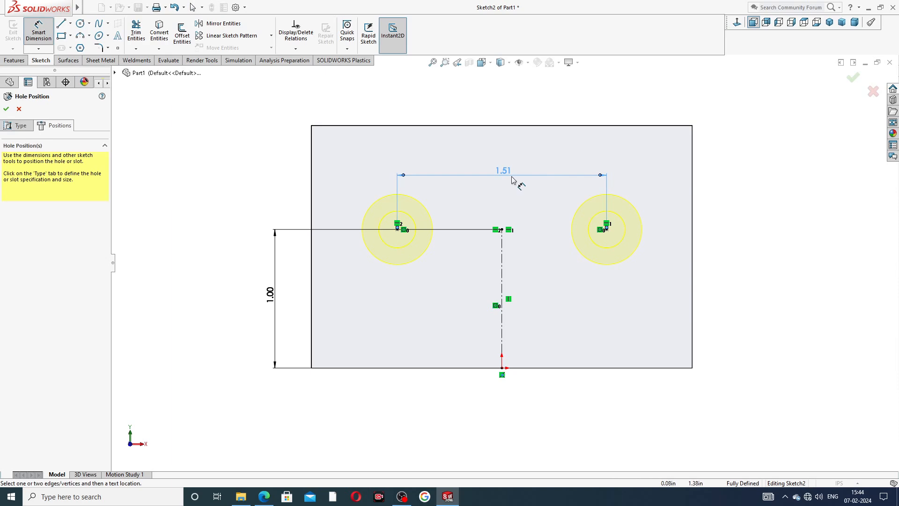
{"action": "double_click", "coordinate": [513, 180]}
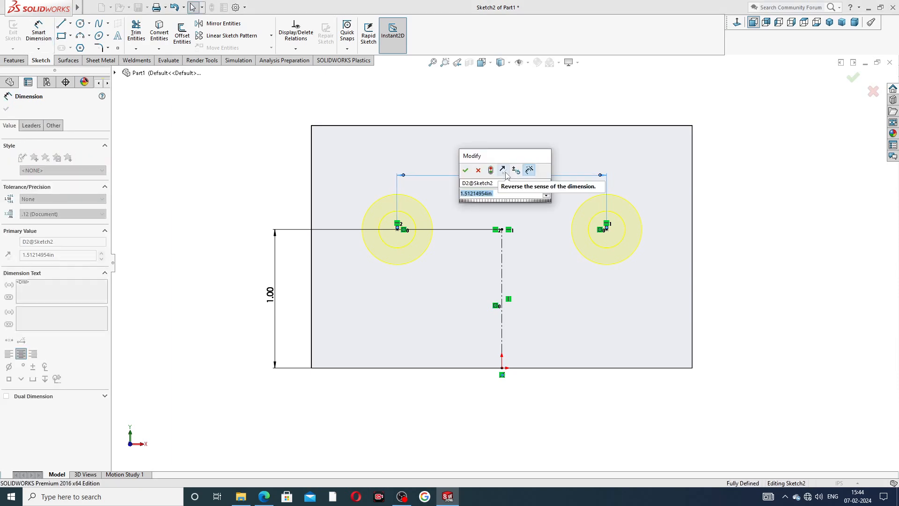
{"action": "type", "text": "1."}
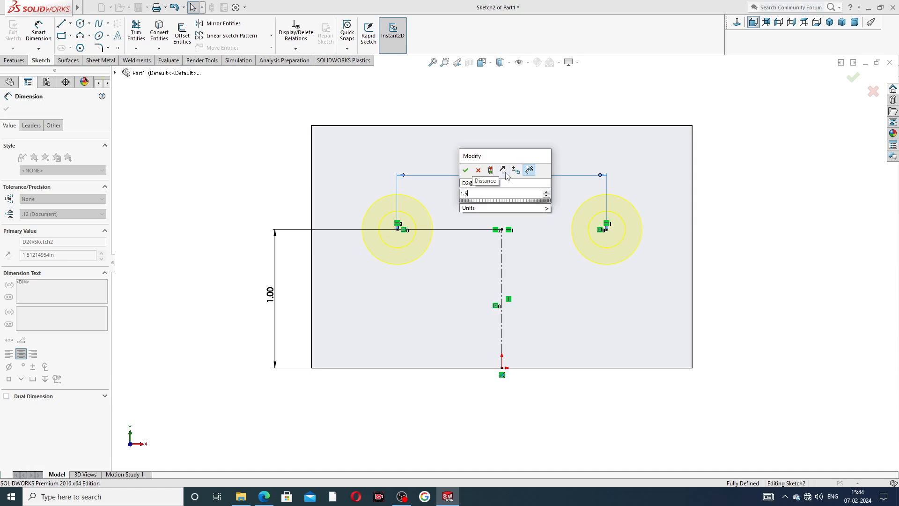
{"action": "type", "text": "5"}
{"action": "key", "text": "Return"}
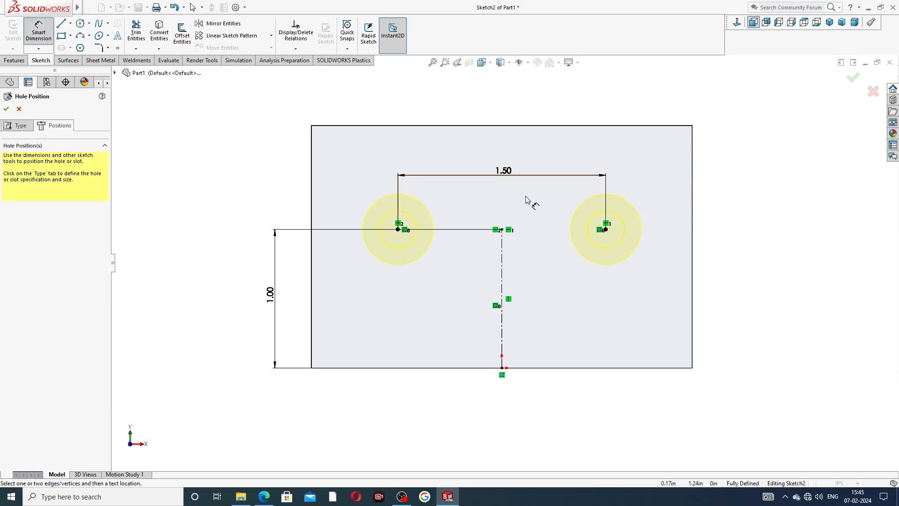
{"action": "right_click", "coordinate": [811, 133]}
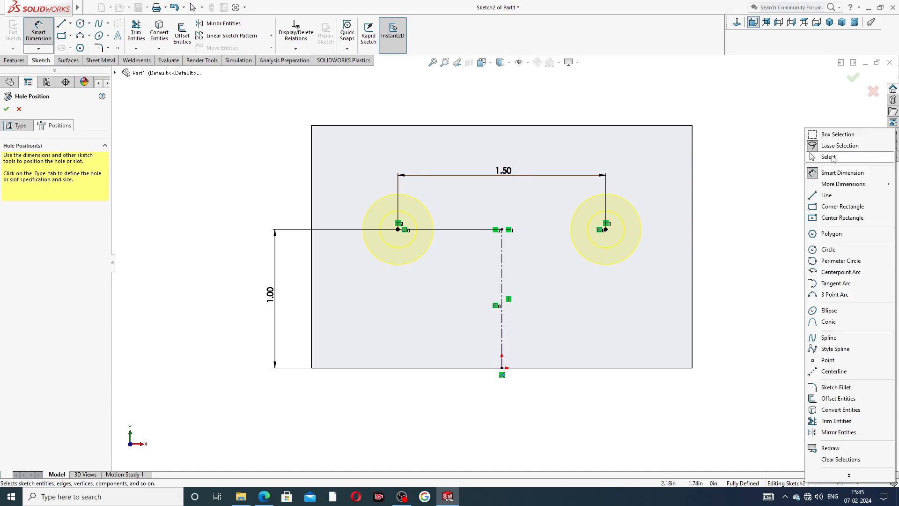
{"action": "left_click", "coordinate": [829, 157]}
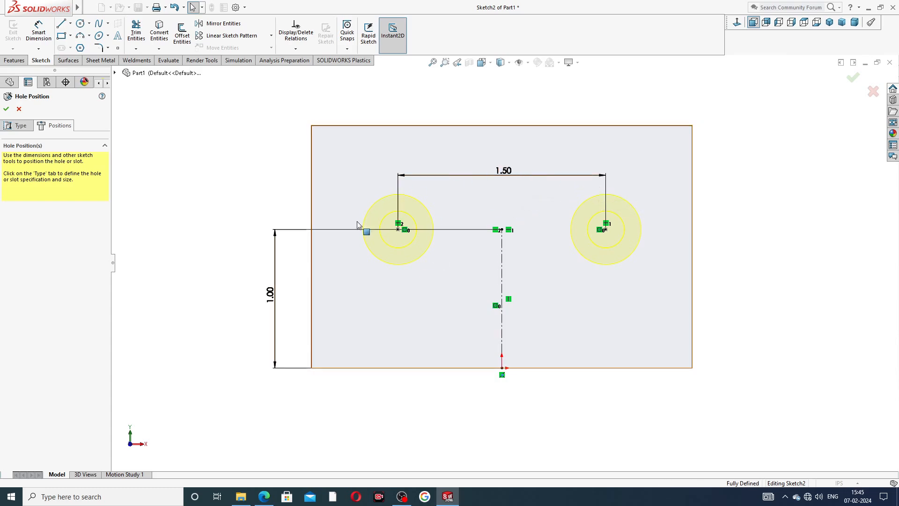
- Check the hole positions against the Part-04 jaw plate PDF drawing and complete the countersunk hole feature
{"action": "left_click", "coordinate": [265, 497]}
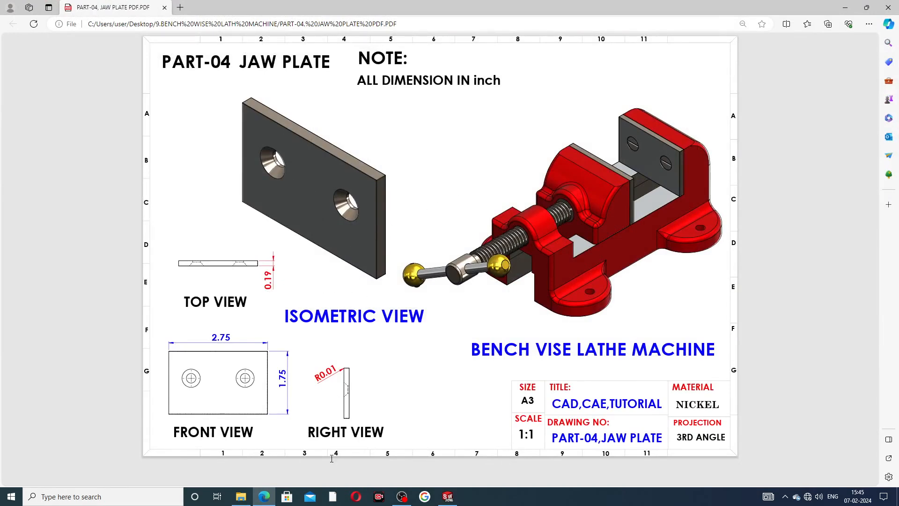
{"action": "left_click", "coordinate": [264, 496]}
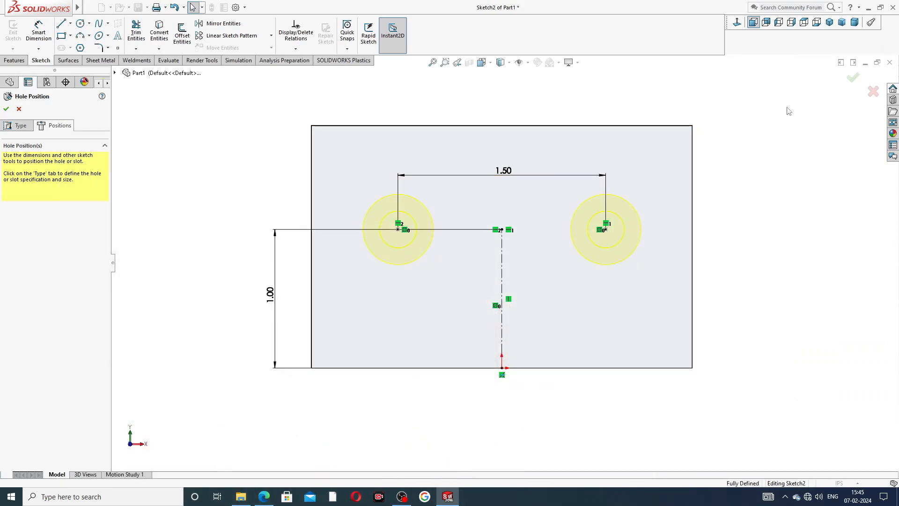
{"action": "left_click", "coordinate": [855, 79]}
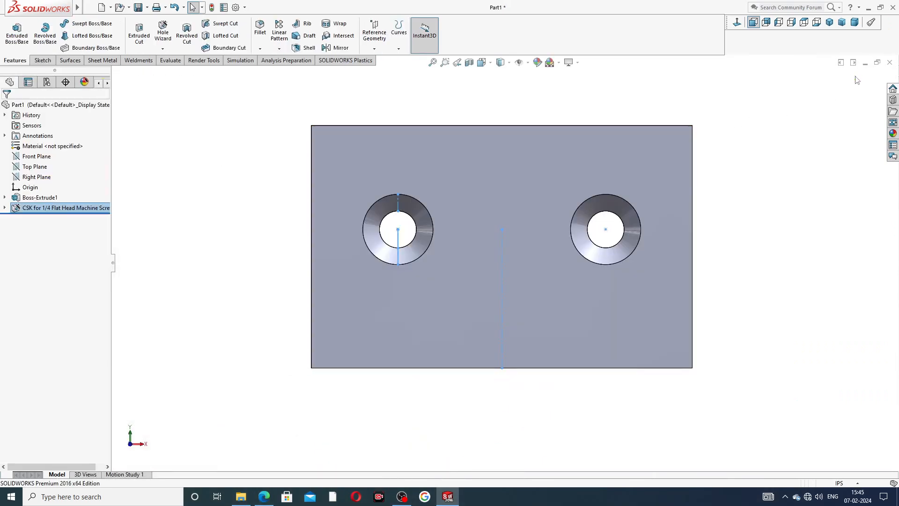
- Set up a fillet with a 0.01 in radius on the plate's top, right and bottom side faces
{"action": "middle_click_drag", "start_coordinate": [823, 125], "coordinate": [777, 169]}
{"action": "scroll", "coordinate": [500, 168], "scroll_direction": "up", "scroll_amount": 2}
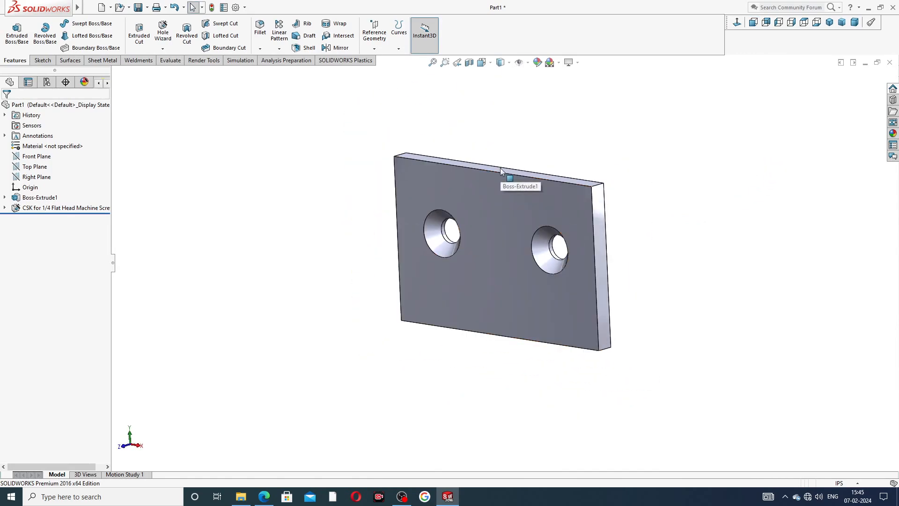
{"action": "left_click", "coordinate": [260, 28]}
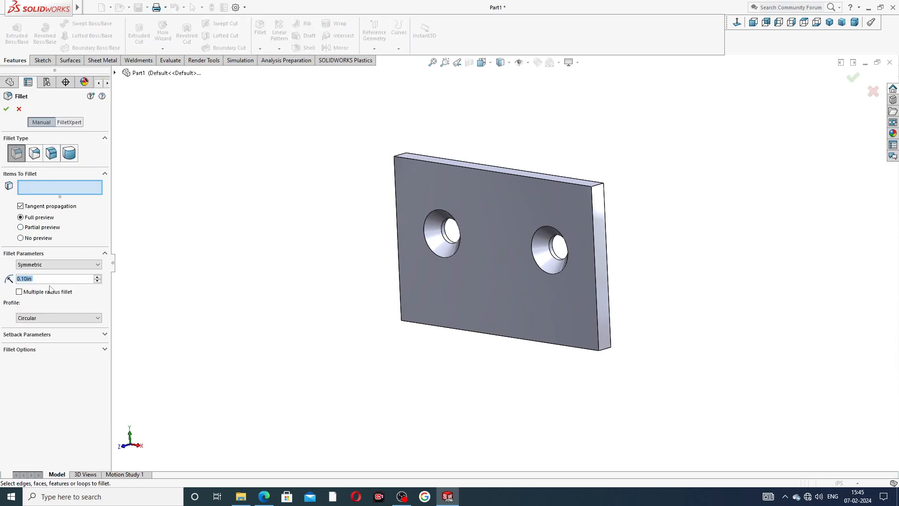
{"action": "type", "text": ".01"}
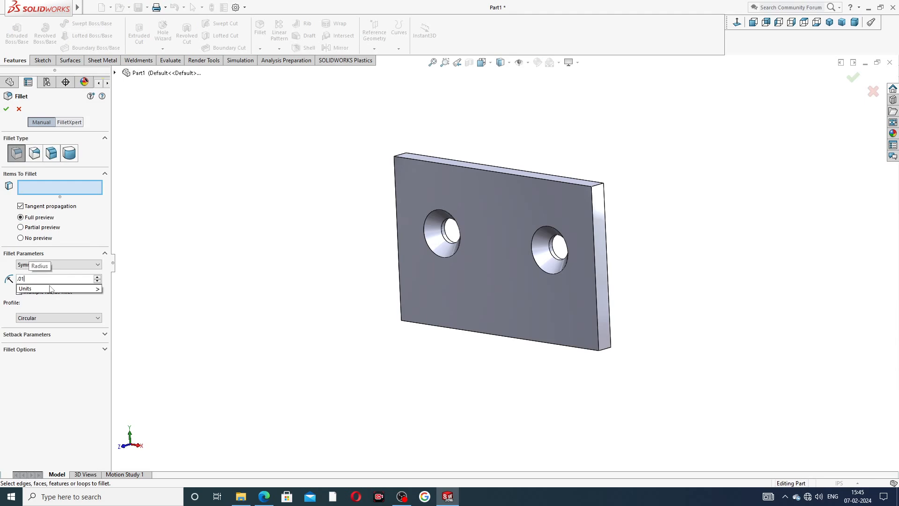
{"action": "key", "text": "Return"}
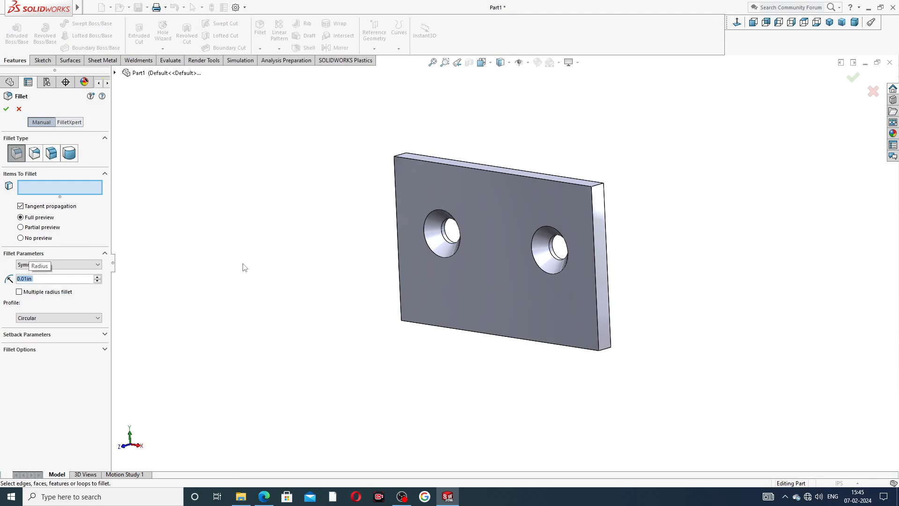
{"action": "middle_click_drag", "start_coordinate": [521, 180], "coordinate": [522, 215]}
{"action": "scroll", "coordinate": [522, 215], "scroll_direction": "down", "scroll_amount": 3}
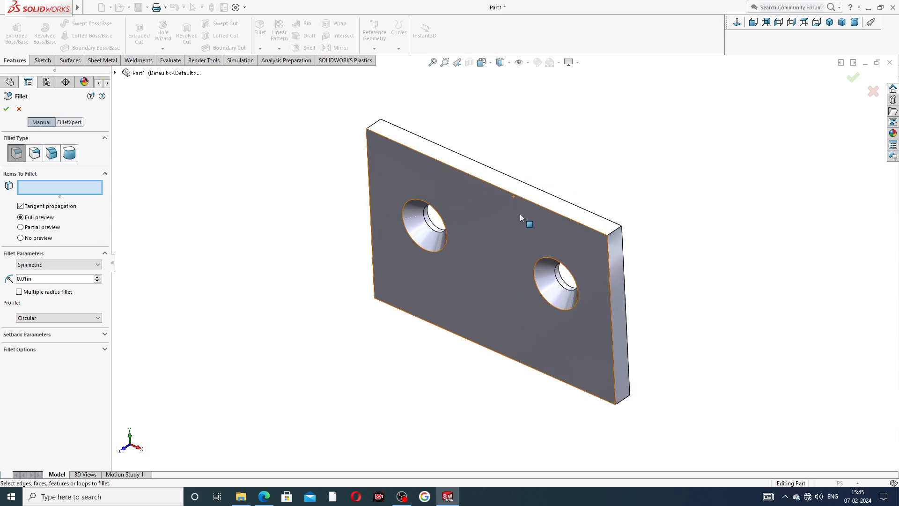
{"action": "left_click", "coordinate": [543, 192]}
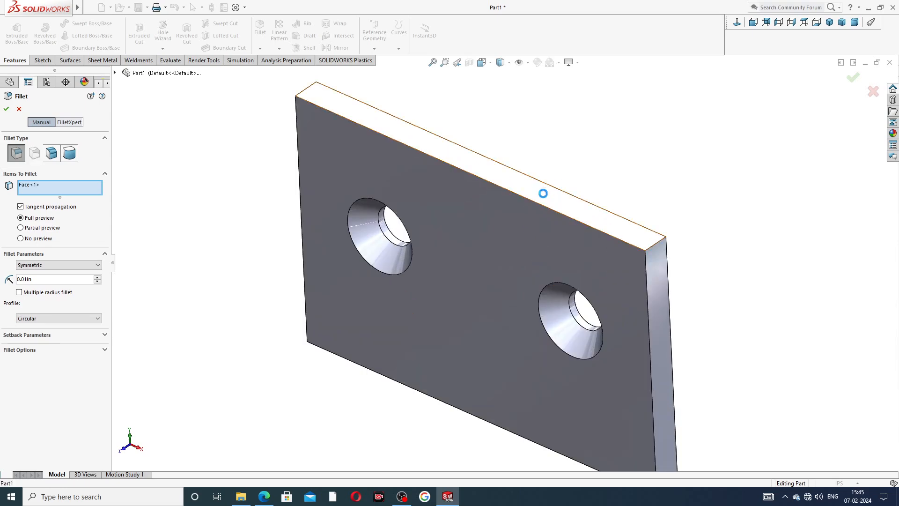
{"action": "left_click", "coordinate": [665, 300]}
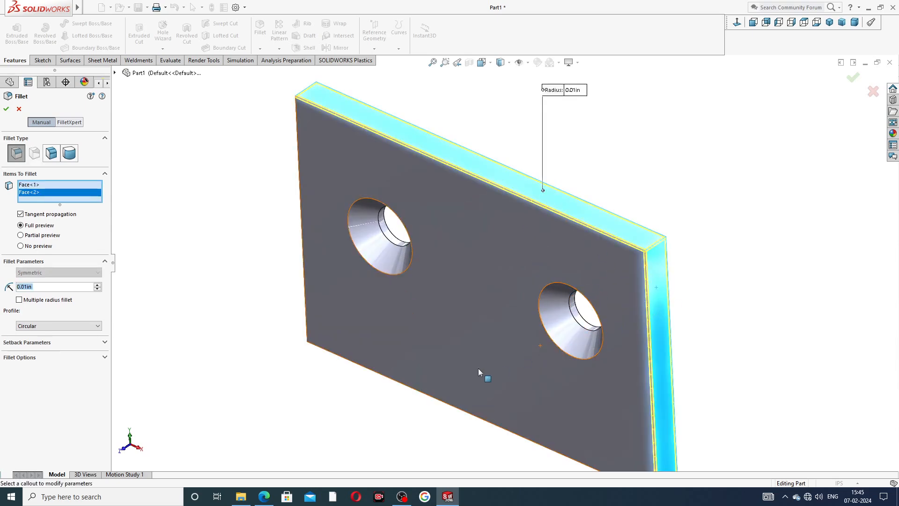
{"action": "middle_click_drag", "start_coordinate": [481, 373], "coordinate": [518, 297]}
{"action": "left_click", "coordinate": [522, 327]}
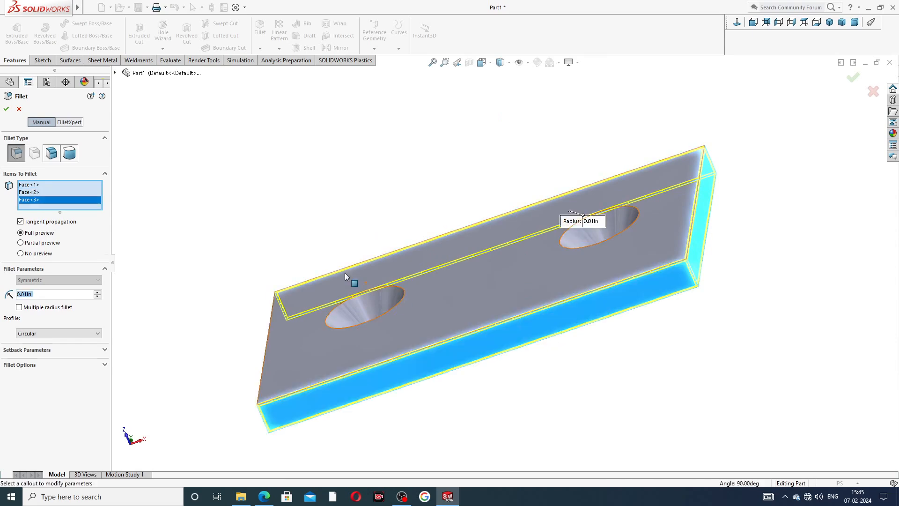
{"action": "middle_click_drag", "start_coordinate": [345, 277], "coordinate": [435, 244]}
{"action": "left_click", "coordinate": [412, 305]}
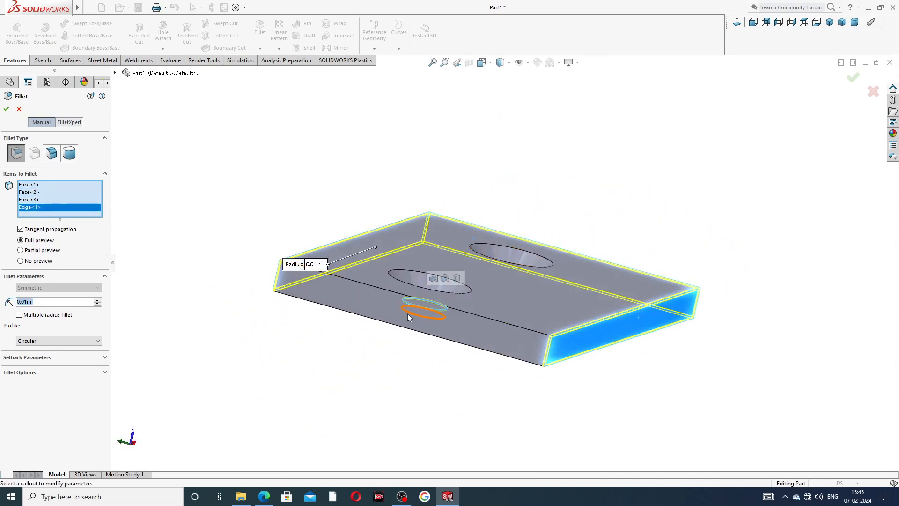
{"action": "middle_click_drag", "start_coordinate": [466, 303], "coordinate": [396, 307]}
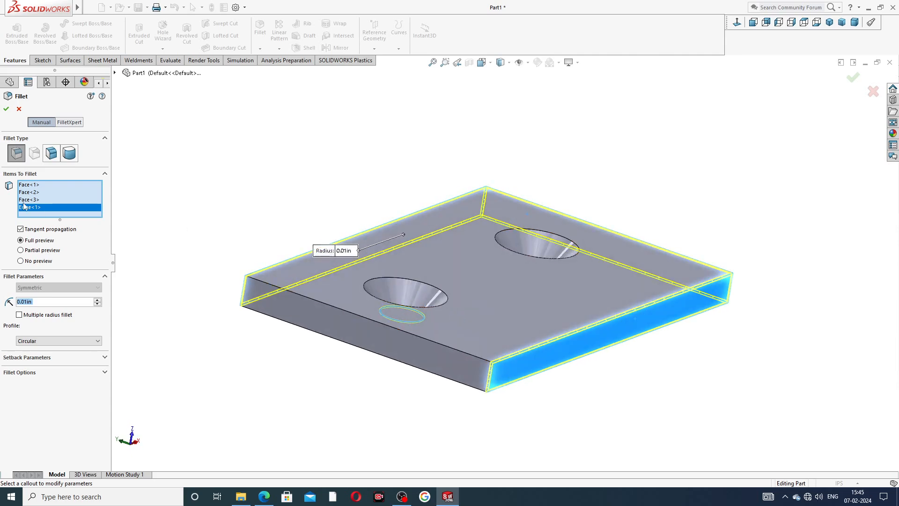
{"action": "right_click", "coordinate": [24, 206]}
{"action": "left_click", "coordinate": [47, 225]}
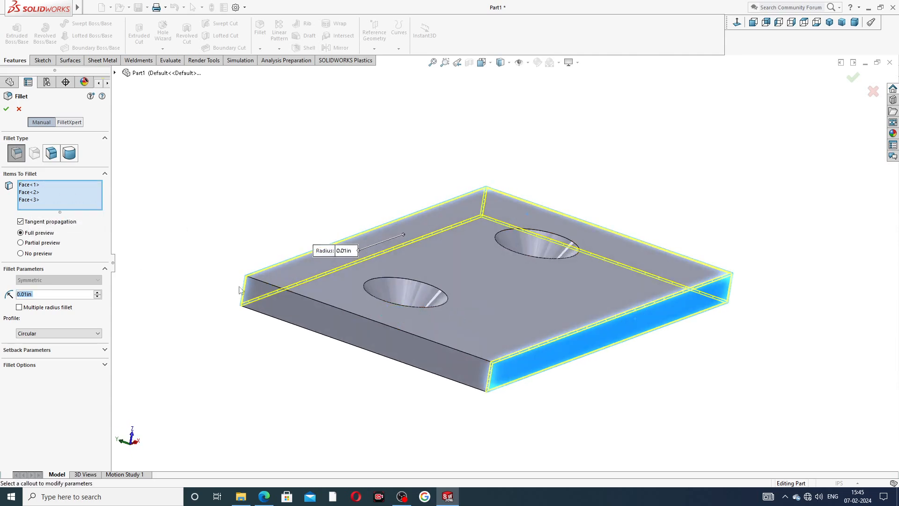
- Add the plate's left side face to the 0.01 in fillet and create the fillet
{"action": "left_click", "coordinate": [367, 336]}
{"action": "middle_click_drag", "start_coordinate": [367, 335], "coordinate": [311, 403]}
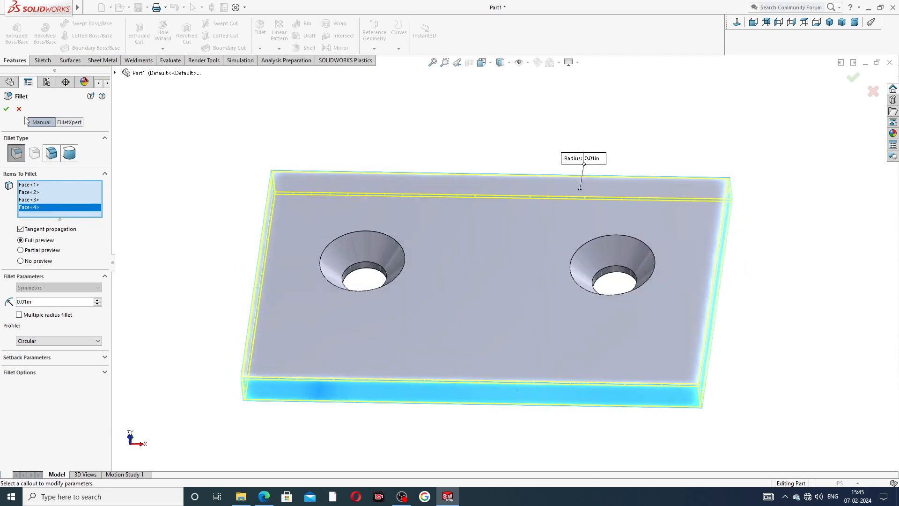
{"action": "left_click", "coordinate": [6, 109]}
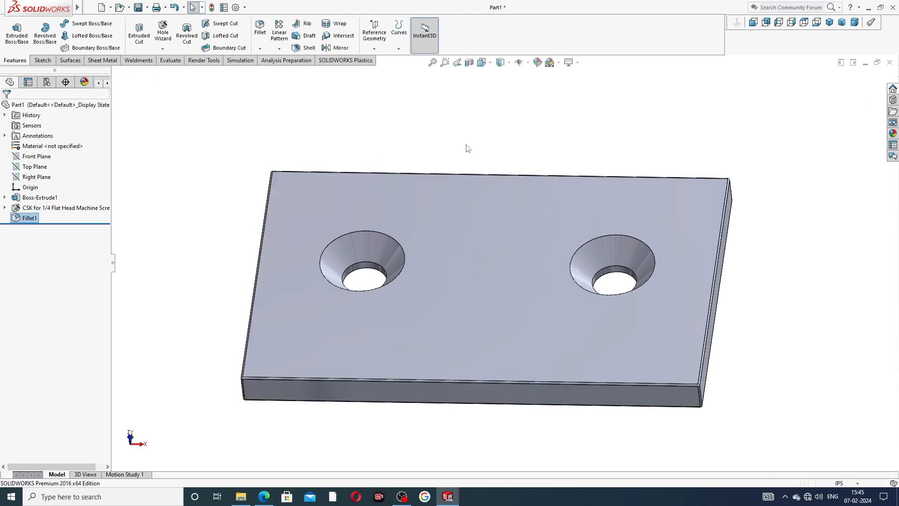
{"action": "middle_click_drag", "start_coordinate": [427, 230], "coordinate": [740, 78]}
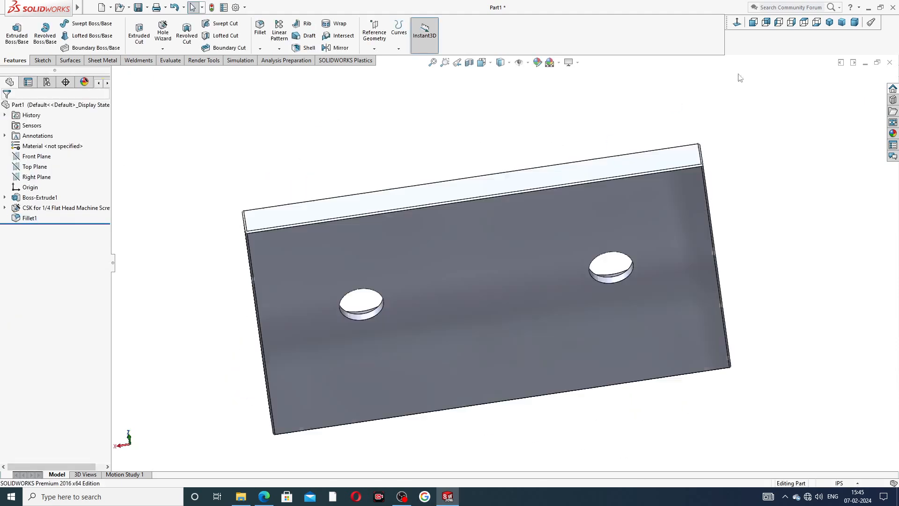
- Apply the chromium plate metal appearance to the whole jaw plate and inspect its finish from several angles
{"action": "left_click", "coordinate": [830, 22]}
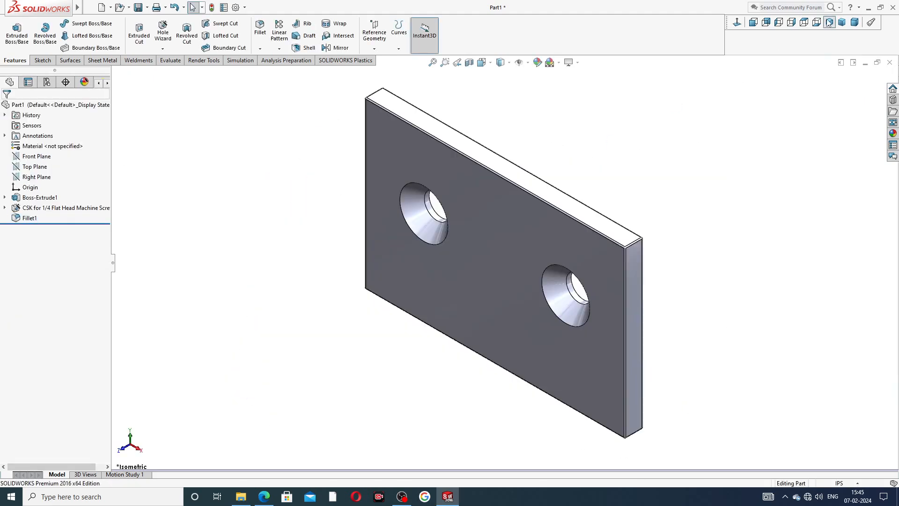
{"action": "left_click", "coordinate": [893, 133]}
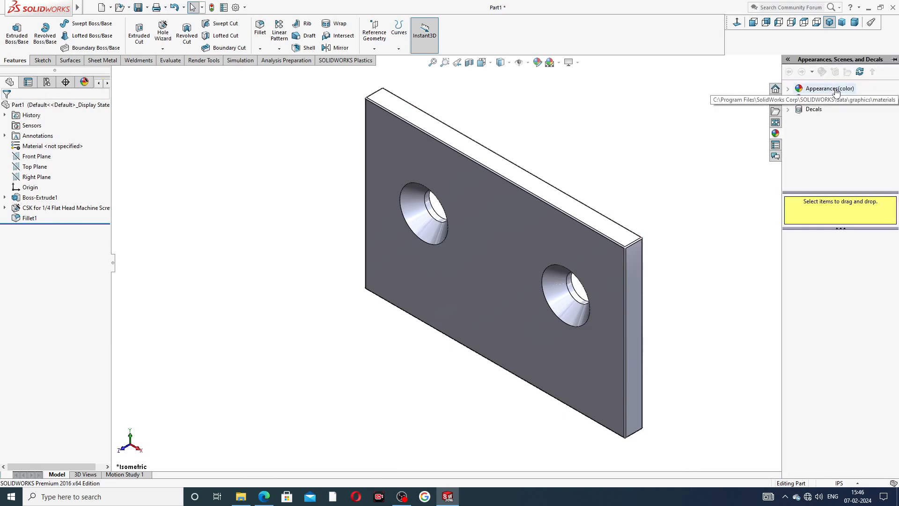
{"action": "left_click", "coordinate": [830, 89]}
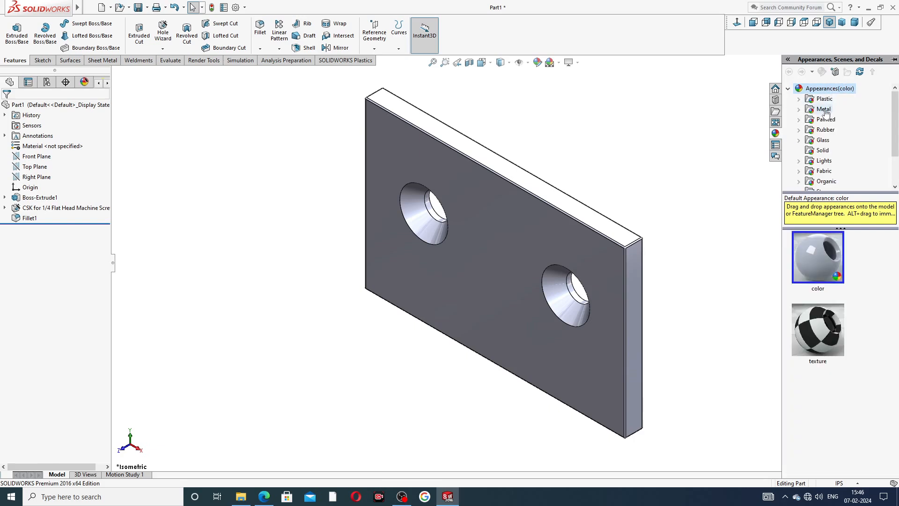
{"action": "left_click", "coordinate": [824, 110]}
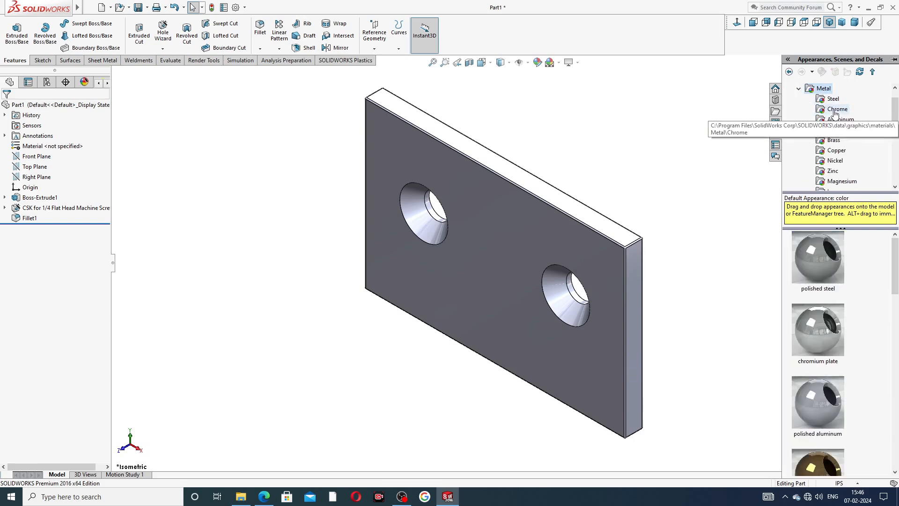
{"action": "left_click", "coordinate": [835, 110]}
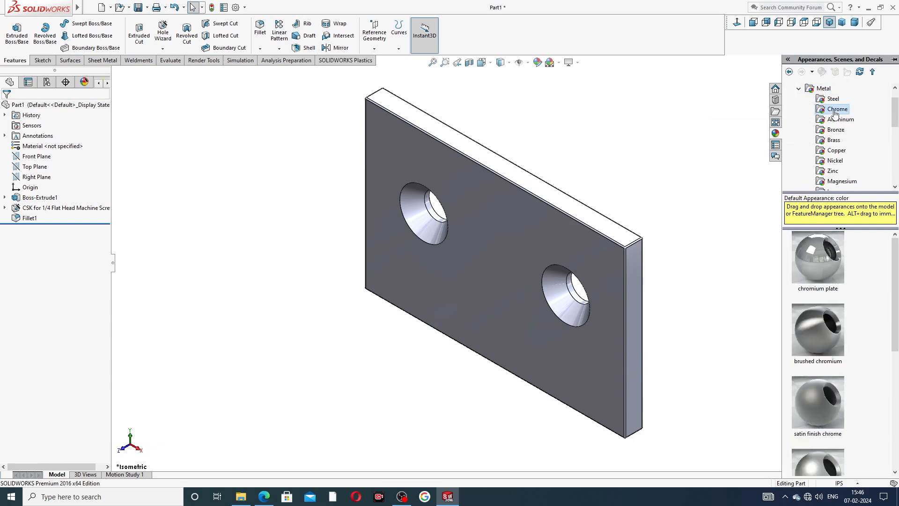
{"action": "double_click", "coordinate": [822, 263]}
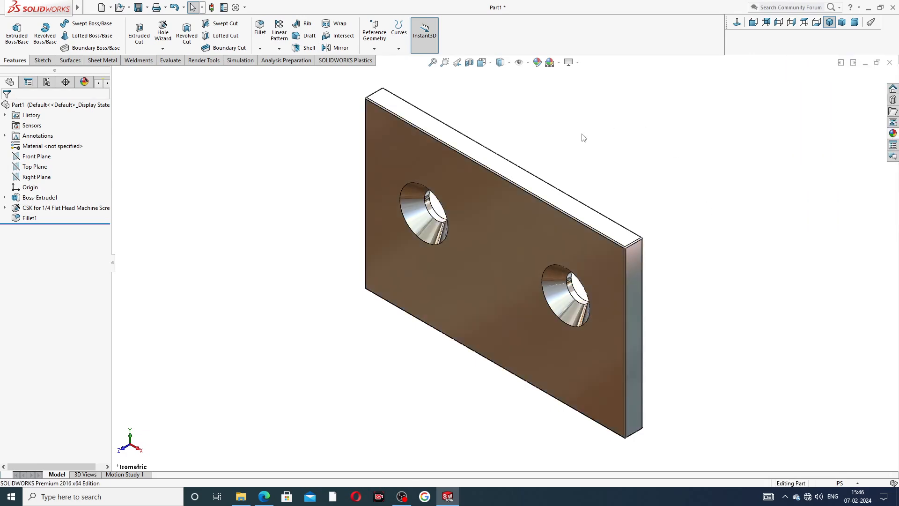
{"action": "middle_click_drag", "start_coordinate": [584, 138], "coordinate": [647, 115]}
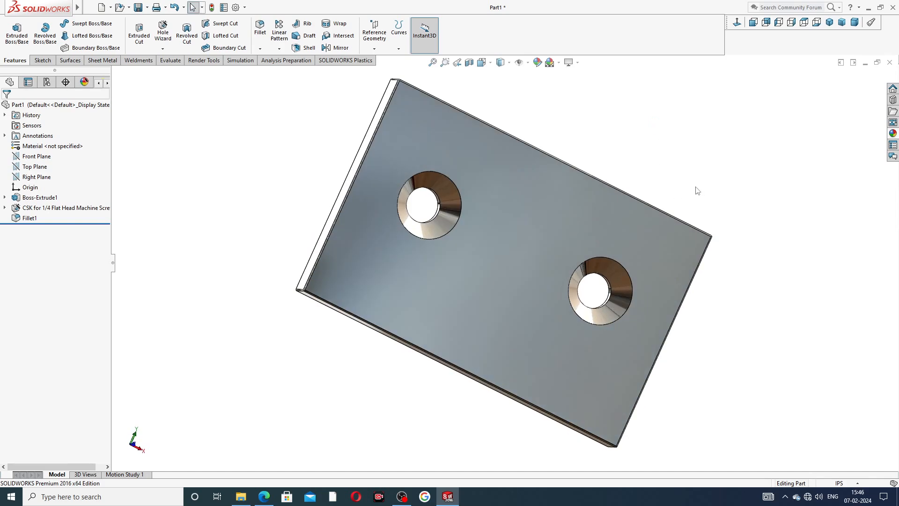
{"action": "middle_click_drag", "start_coordinate": [696, 190], "coordinate": [395, 396]}
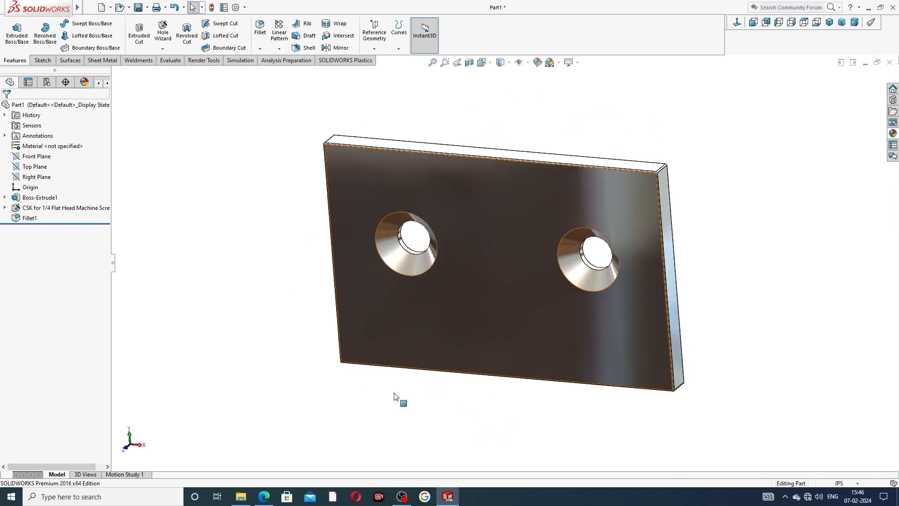
- Check the material in the Part-04 jaw plate PDF drawing and apply the polished nickel appearance to the part
{"action": "left_click", "coordinate": [265, 496]}
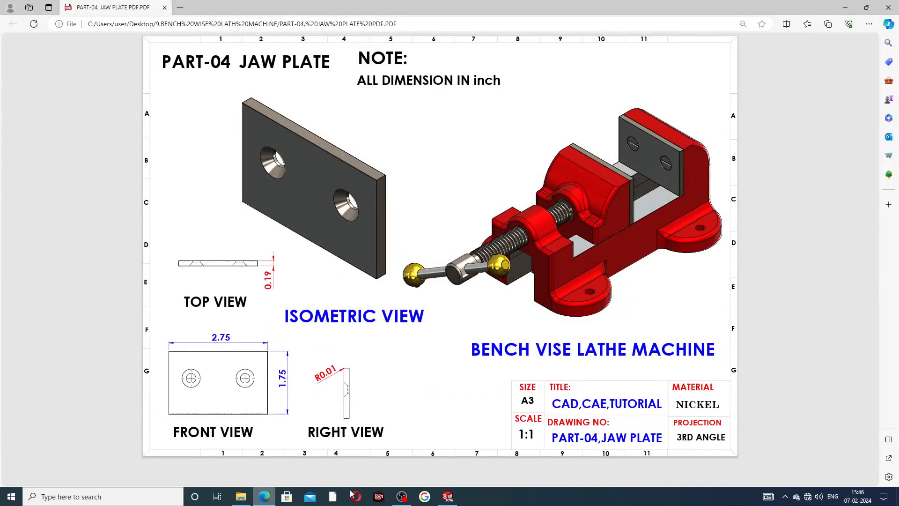
{"action": "left_click", "coordinate": [447, 496]}
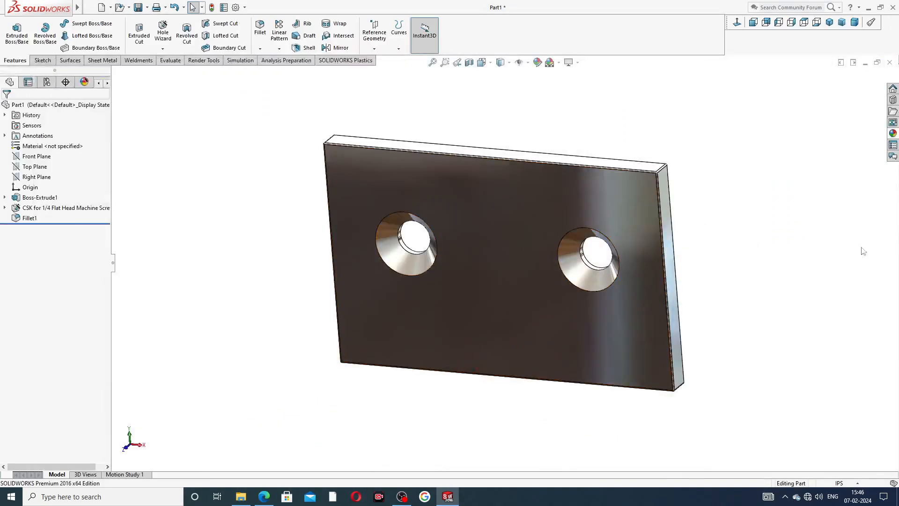
{"action": "left_click", "coordinate": [893, 133]}
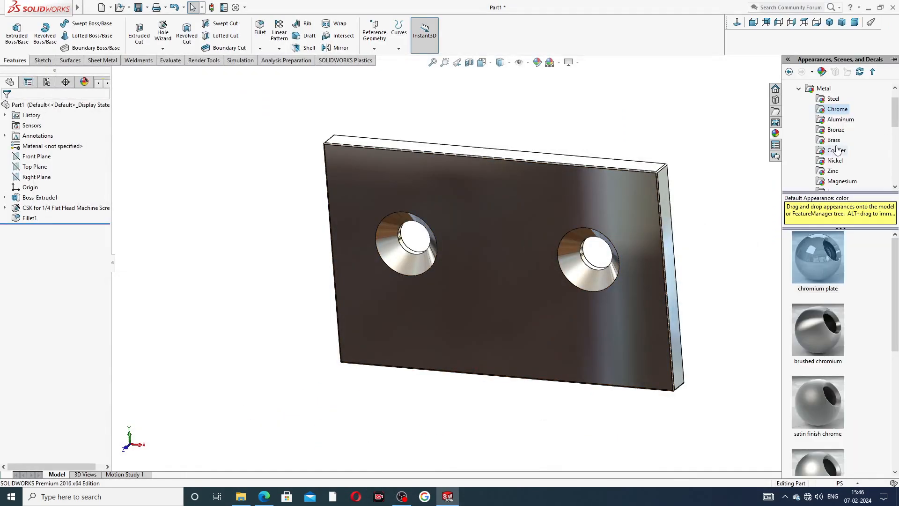
{"action": "left_click", "coordinate": [835, 160]}
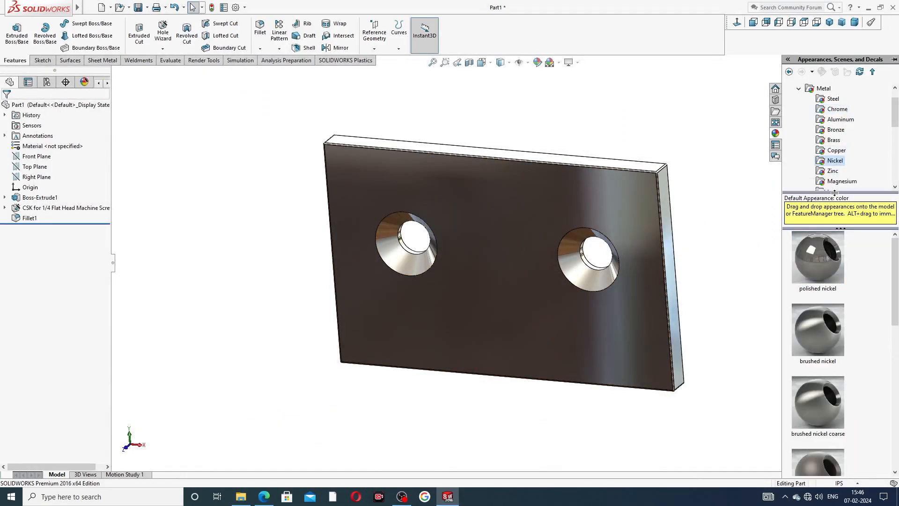
{"action": "double_click", "coordinate": [827, 270]}
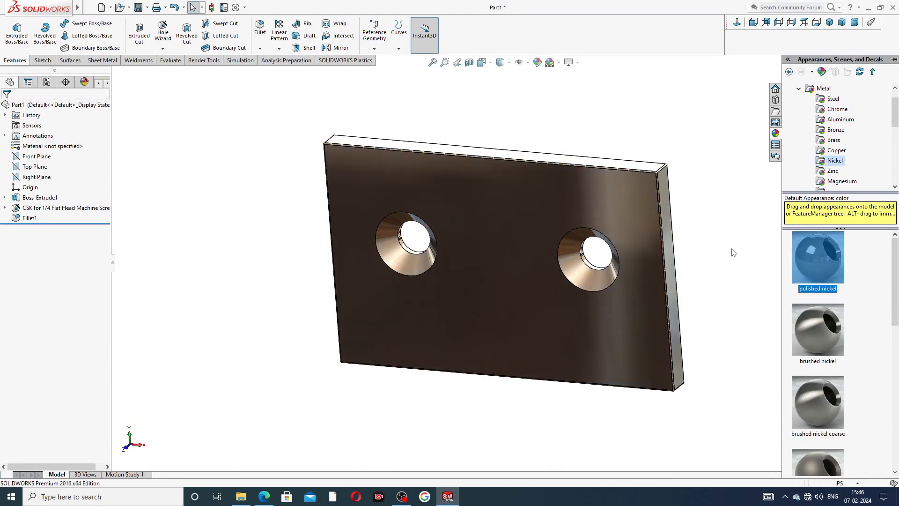
- Examine the finished jaw plate from the front and in isometric view, and compare it with the Part-04 PDF drawing
{"action": "middle_click_drag", "start_coordinate": [718, 233], "coordinate": [773, 115]}
{"action": "left_click", "coordinate": [830, 22]}
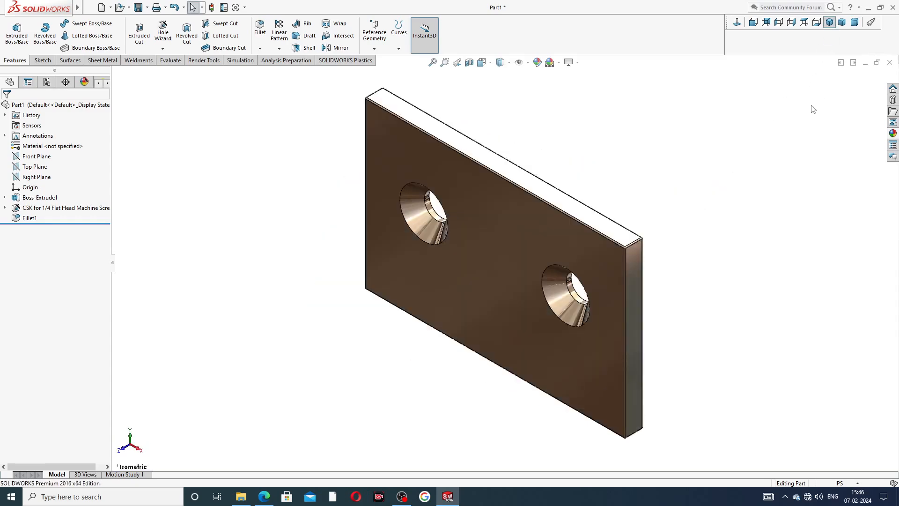
{"action": "middle_click_drag", "start_coordinate": [548, 202], "coordinate": [712, 169]}
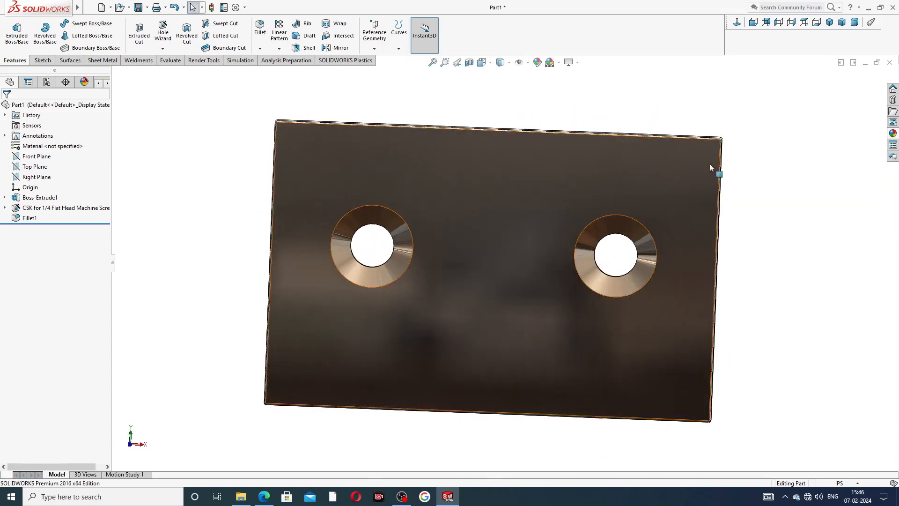
{"action": "left_click", "coordinate": [738, 23]}
{"action": "left_click", "coordinate": [829, 22]}
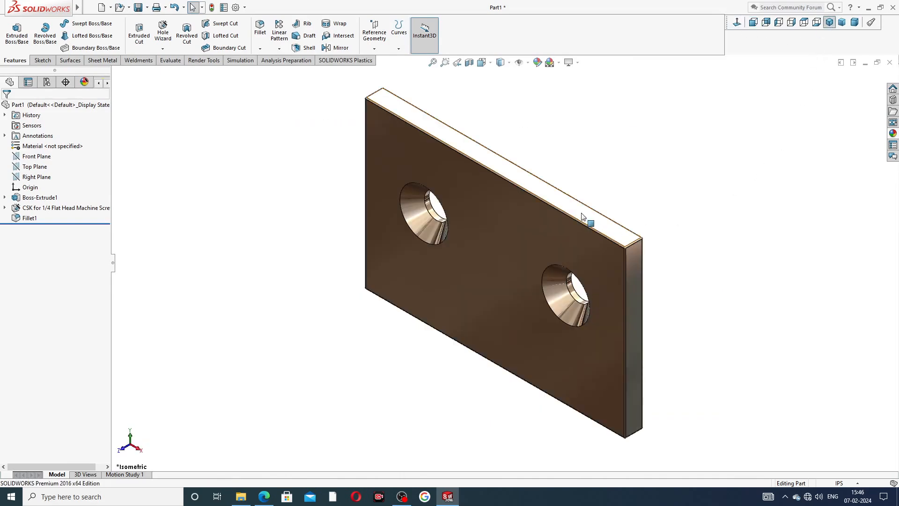
{"action": "scroll", "coordinate": [472, 139], "scroll_direction": "down", "scroll_amount": 1}
{"action": "scroll", "coordinate": [520, 172], "scroll_direction": "up", "scroll_amount": 1}
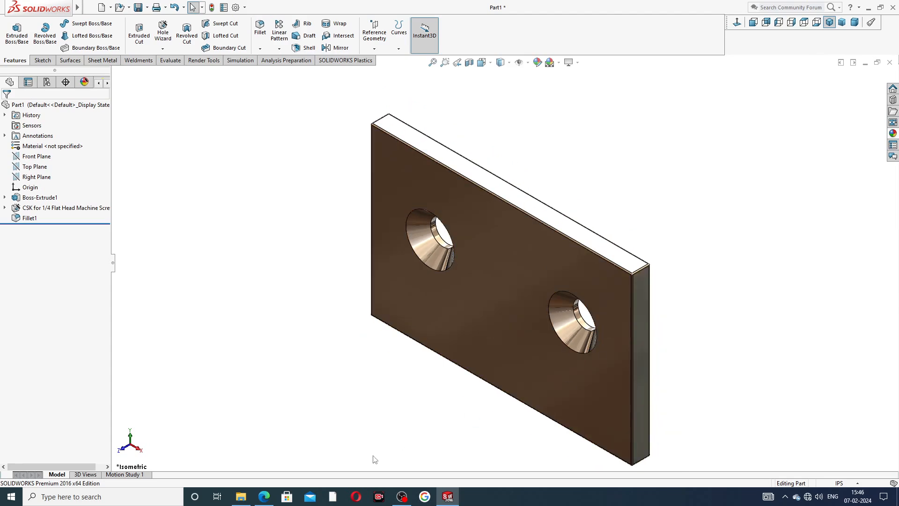
{"action": "left_click", "coordinate": [264, 497]}
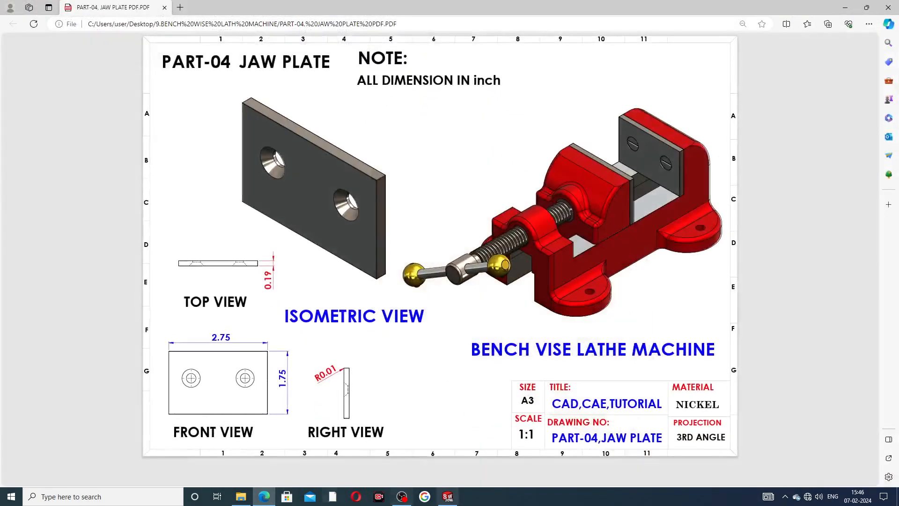
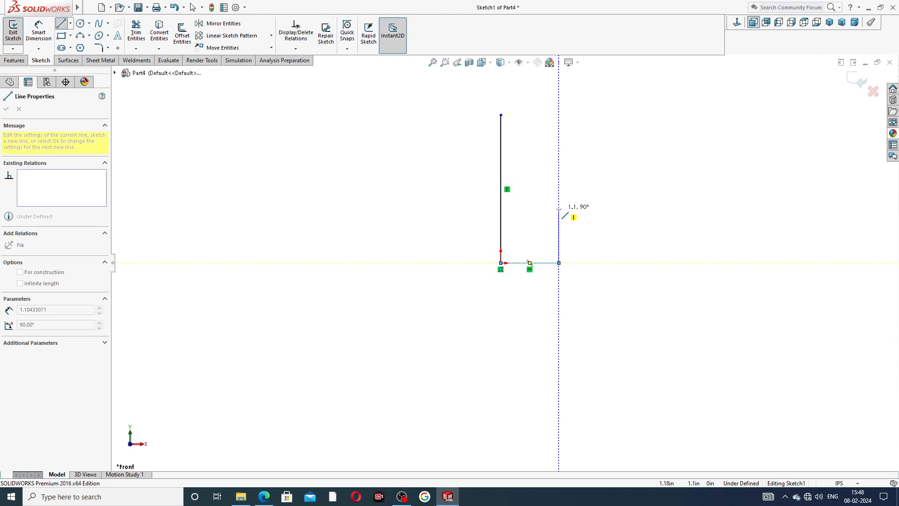
- Close the stepped half-profile with a vertical about 1.1 in, an inward shoulder, another vertical and a tangent arc to the axis line's top
{"action": "left_click", "coordinate": [559, 209]}
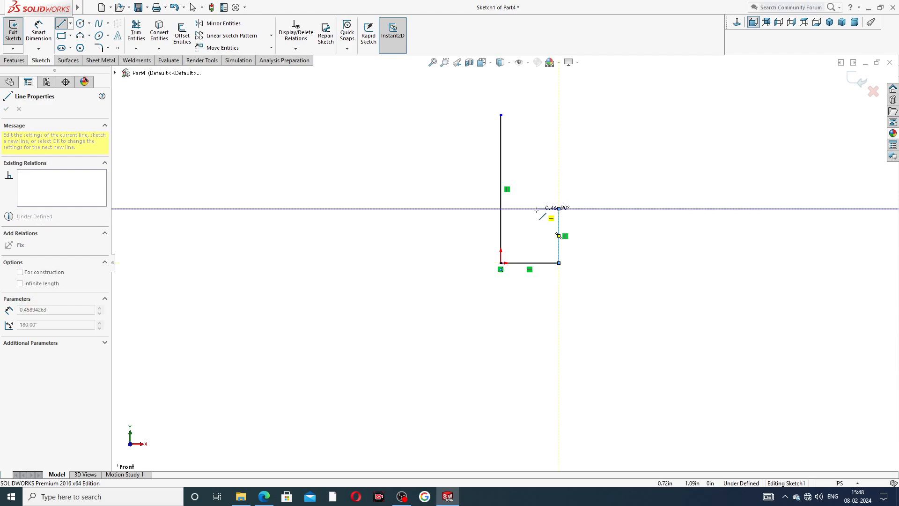
{"action": "left_click", "coordinate": [536, 208]}
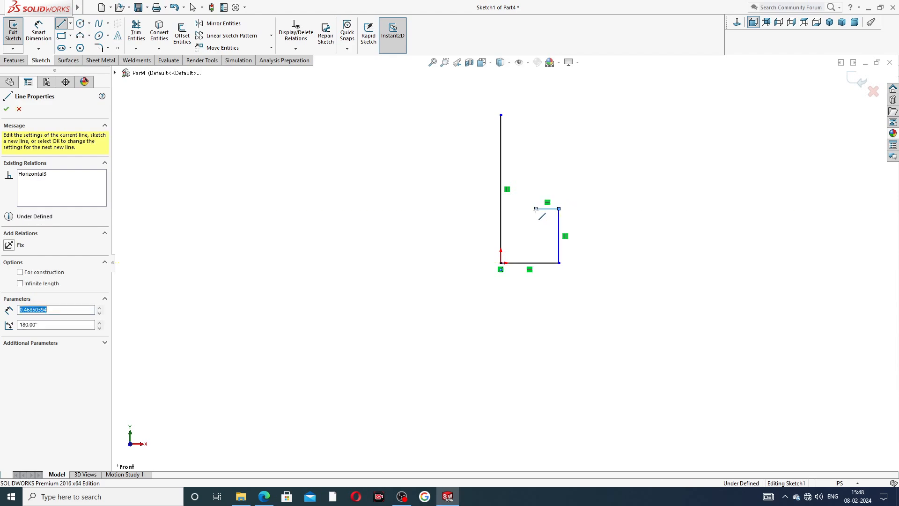
{"action": "left_click", "coordinate": [537, 146]}
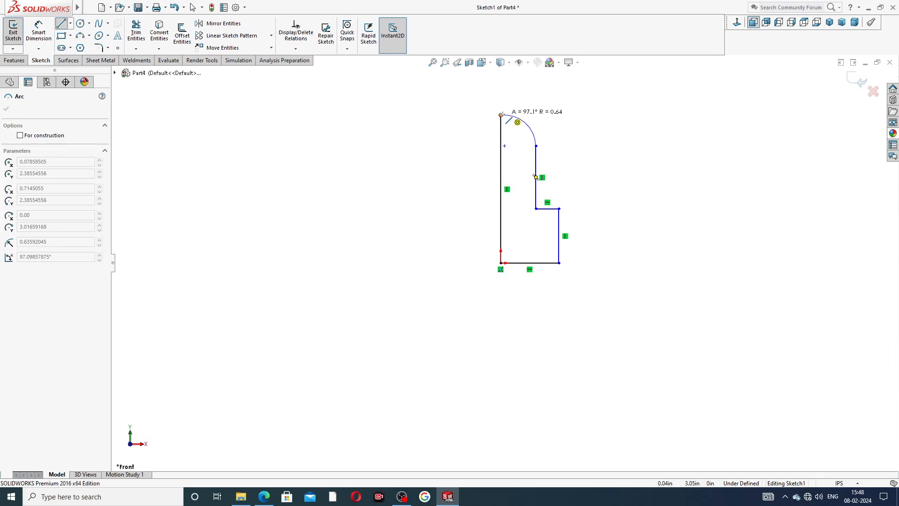
{"action": "left_click", "coordinate": [525, 122]}
{"action": "right_click", "coordinate": [575, 124]}
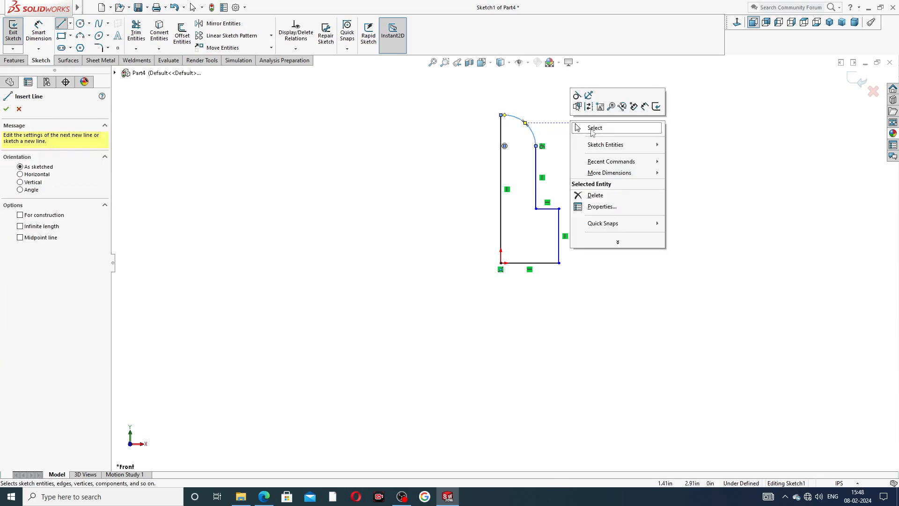
{"action": "left_click", "coordinate": [592, 131]}
{"action": "scroll", "coordinate": [563, 135], "scroll_direction": "down", "scroll_amount": 3}
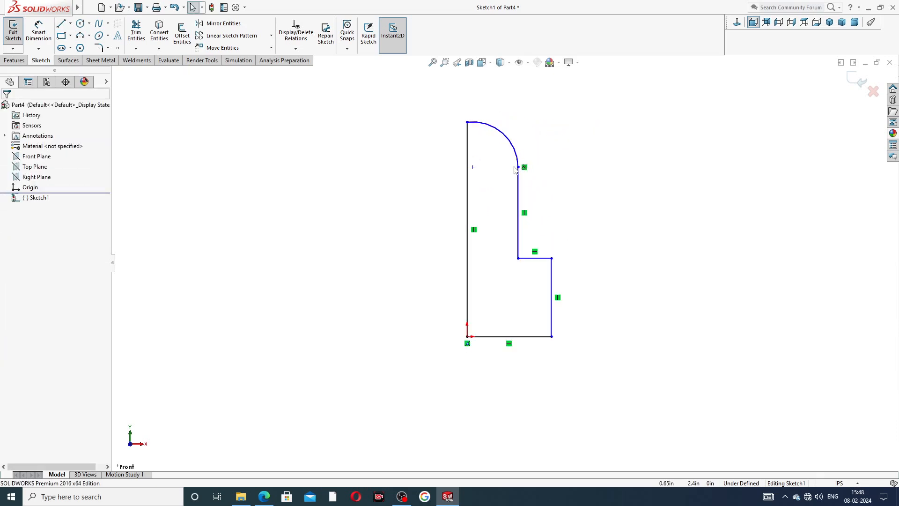
- Lower the arc's tangent endpoint slightly and make the arc's centre coincident with the long vertical line
{"action": "left_click", "coordinate": [517, 168]}
{"action": "left_click_drag", "start_coordinate": [517, 168], "coordinate": [518, 186]}
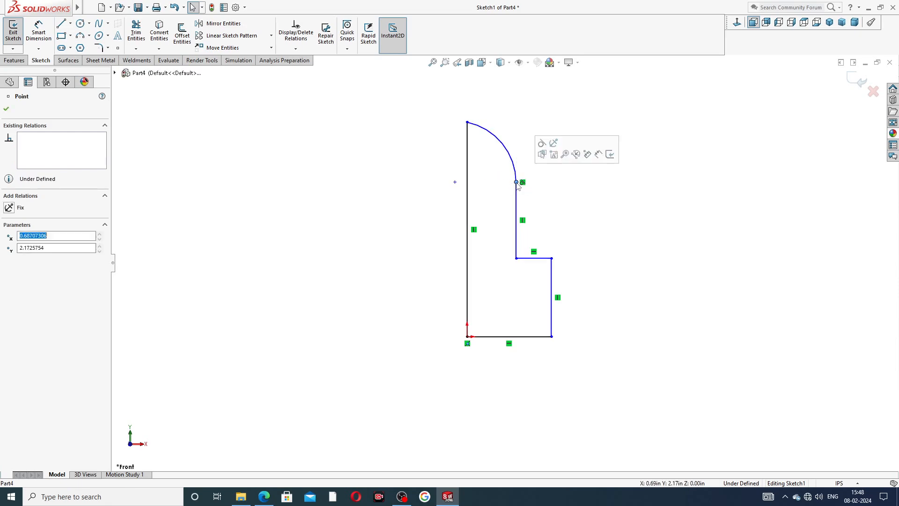
{"action": "left_click", "coordinate": [586, 184]}
{"action": "left_click", "coordinate": [455, 182]}
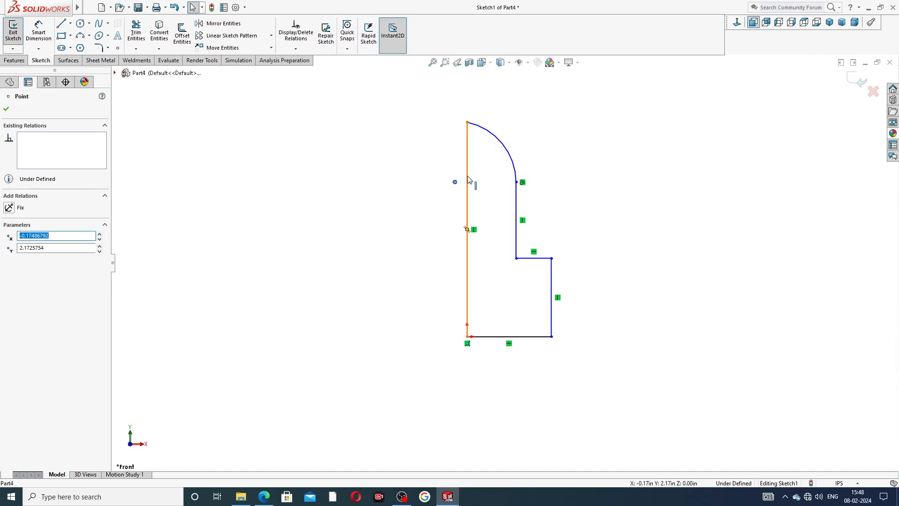
{"action": "left_click", "coordinate": [469, 181], "text": "ctrl"}
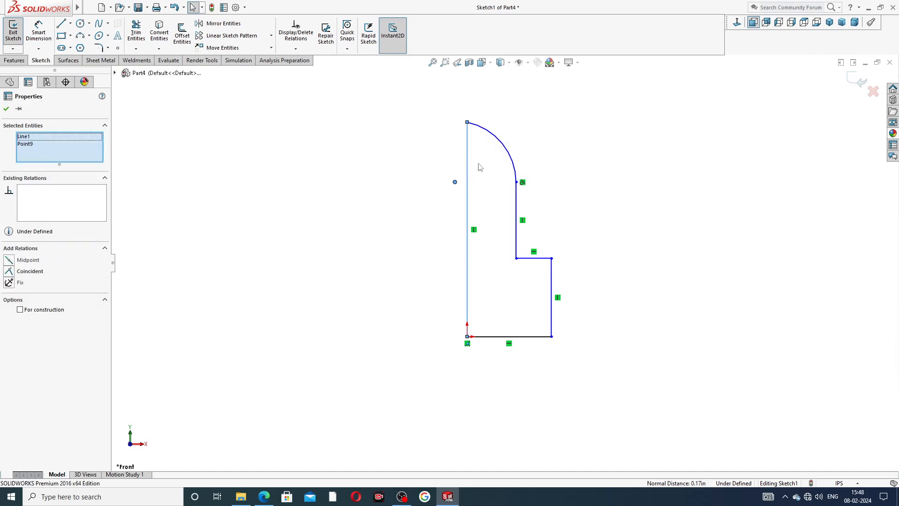
{"action": "left_click", "coordinate": [35, 273]}
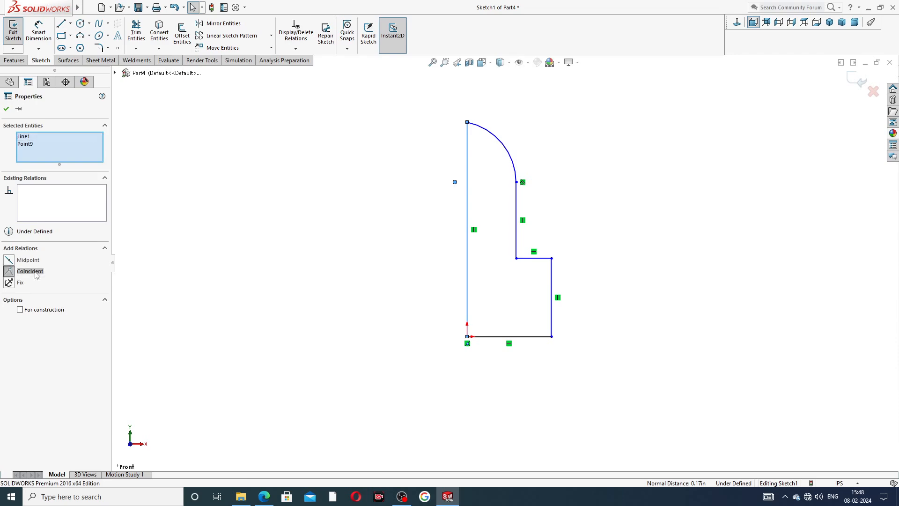
{"action": "left_click", "coordinate": [407, 229]}
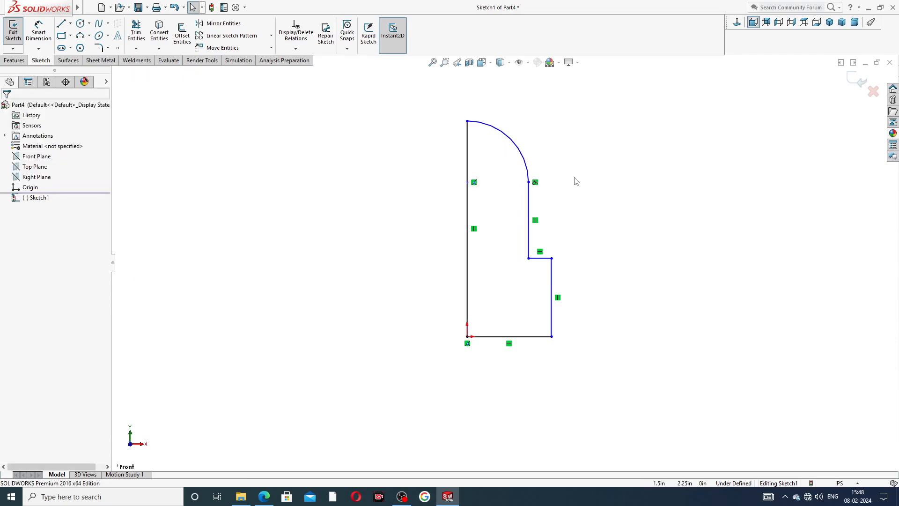
- Dimension the profile's overall height from the origin to the arc's top end as 0.75 in
{"action": "left_click", "coordinate": [39, 32]}
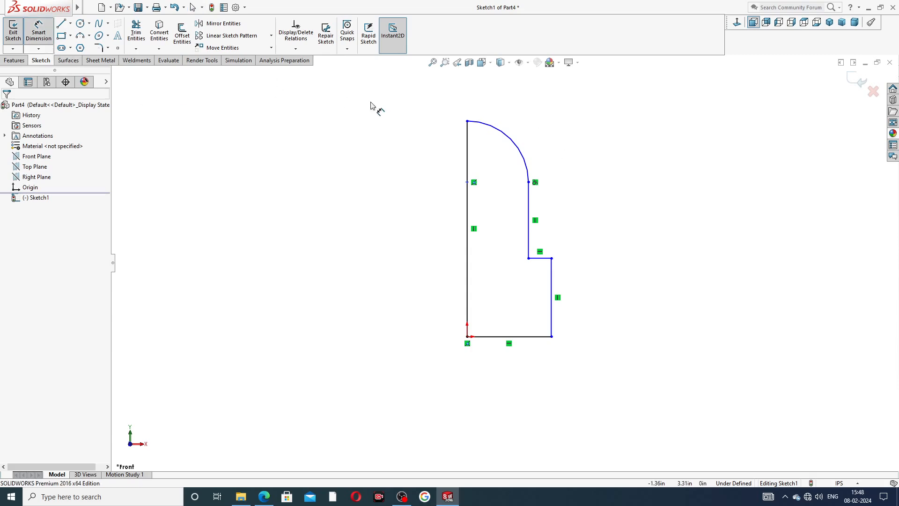
{"action": "left_click", "coordinate": [467, 121]}
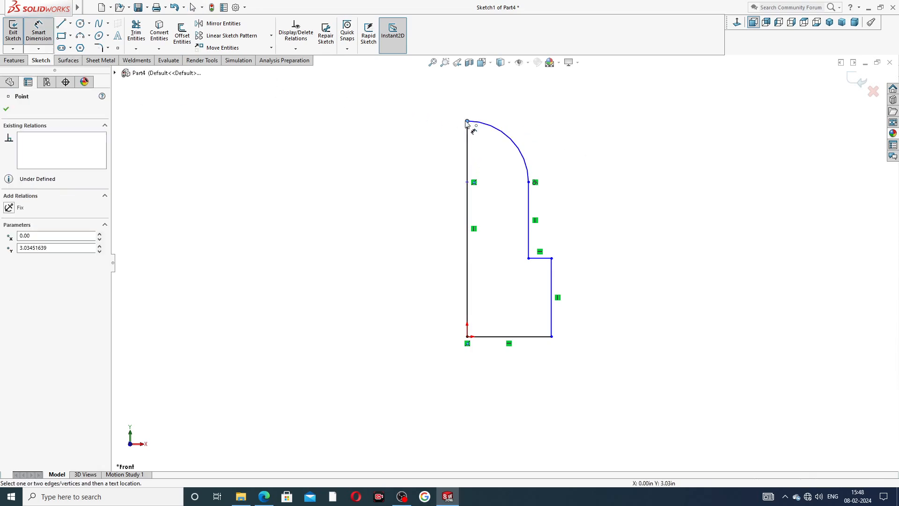
{"action": "left_click", "coordinate": [467, 336]}
{"action": "left_click", "coordinate": [424, 237]}
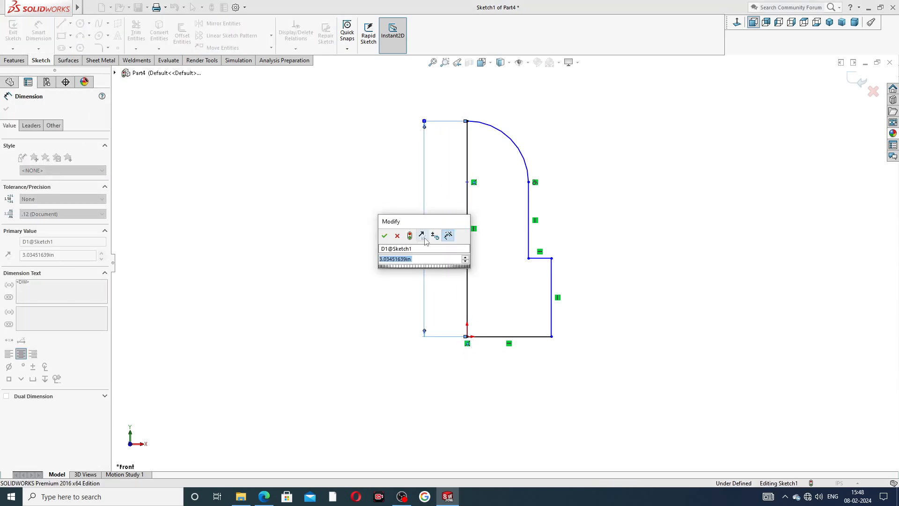
{"action": "key", "text": "BackSpace"}
{"action": "type", "text": "0.75"}
{"action": "key", "text": "Return"}
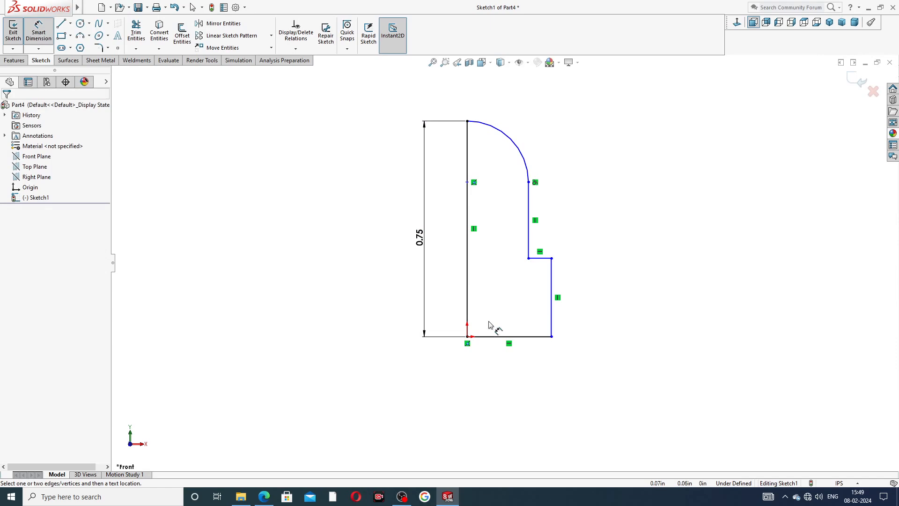
- Dimension the bottom line of the profile as 0.11 in
{"action": "left_click", "coordinate": [492, 337]}
{"action": "left_click", "coordinate": [501, 372]}
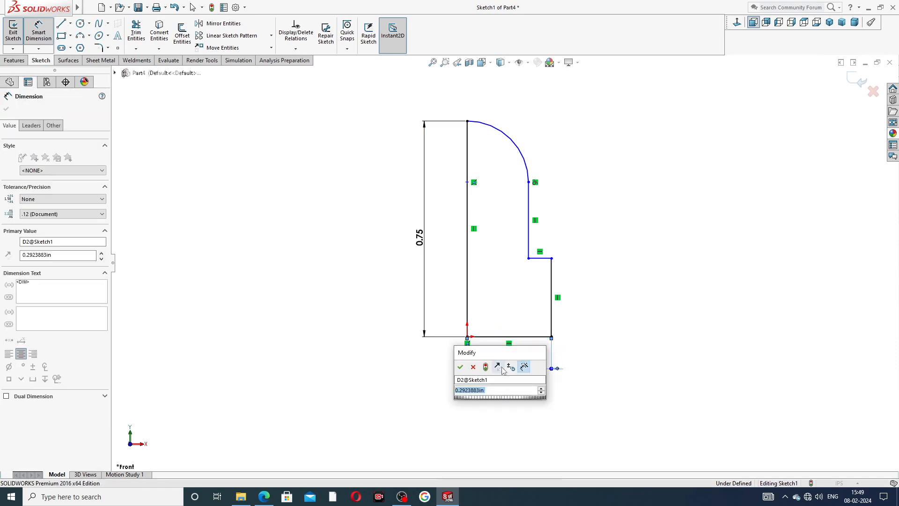
{"action": "type", "text": ".1"}
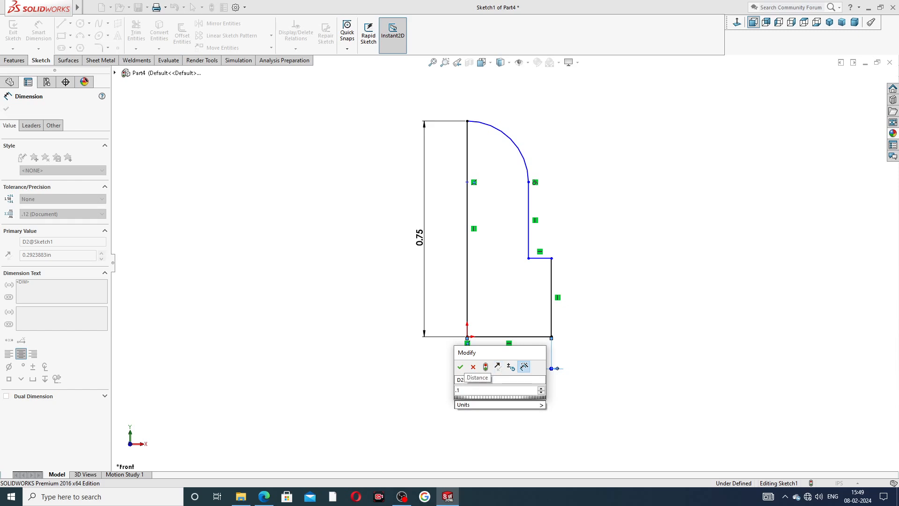
{"action": "type", "text": "1"}
{"action": "key", "text": "Return"}
{"action": "left_click", "coordinate": [538, 329]}
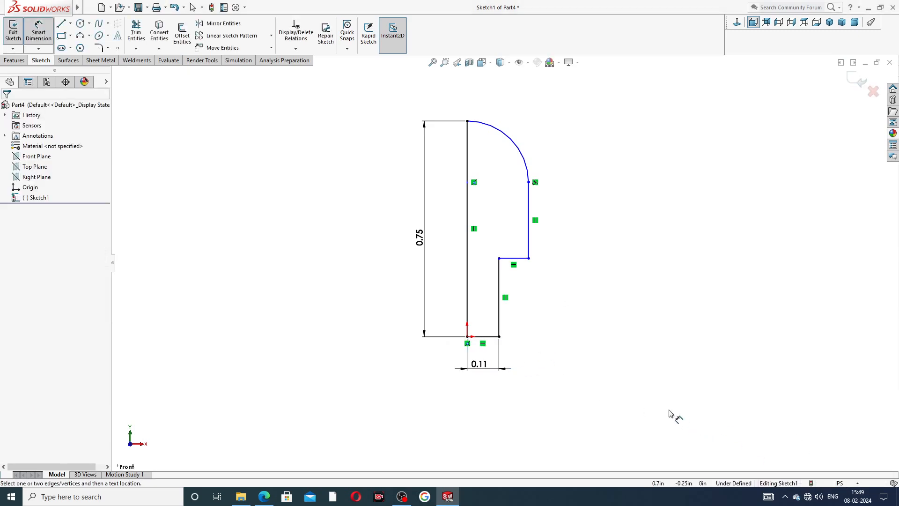
{"action": "left_click", "coordinate": [479, 372]}
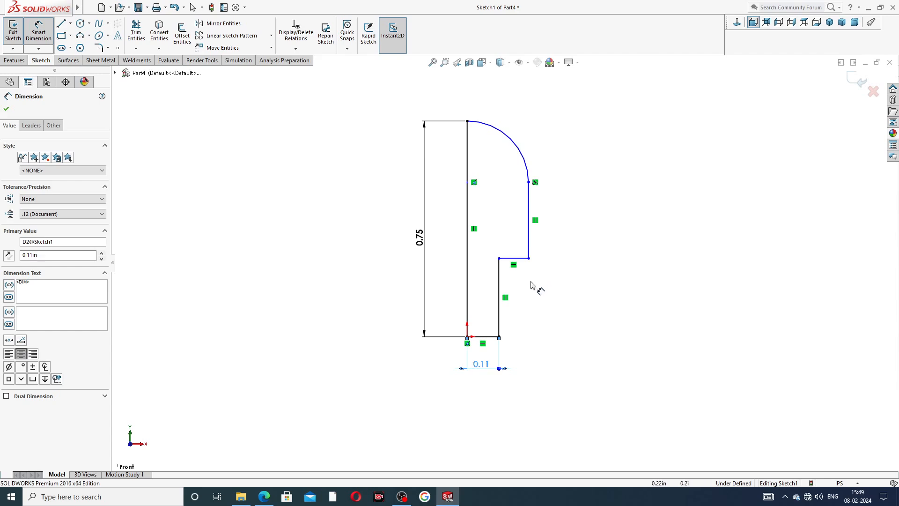
- Dimension the lower section's outer vertical line as 0.38 in and leave the dimension tool
{"action": "left_click", "coordinate": [500, 292]}
{"action": "left_click", "coordinate": [549, 305]}
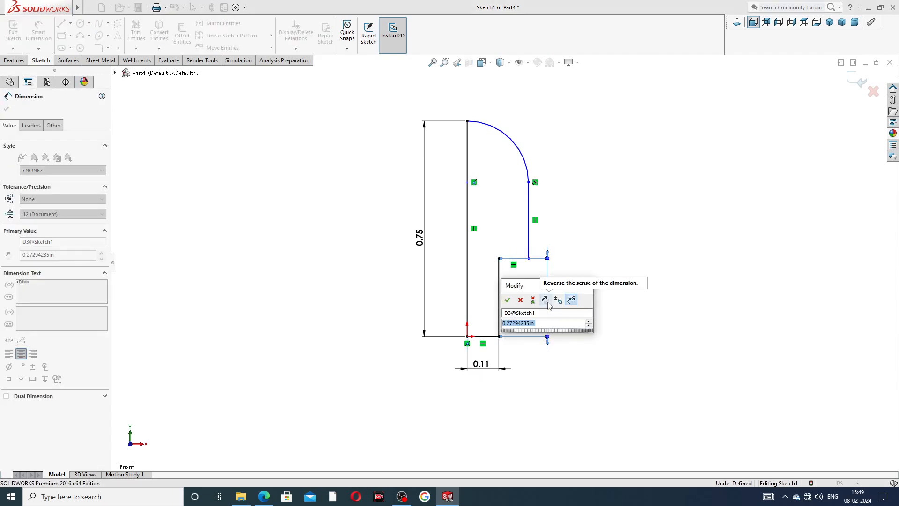
{"action": "type", "text": ".38"}
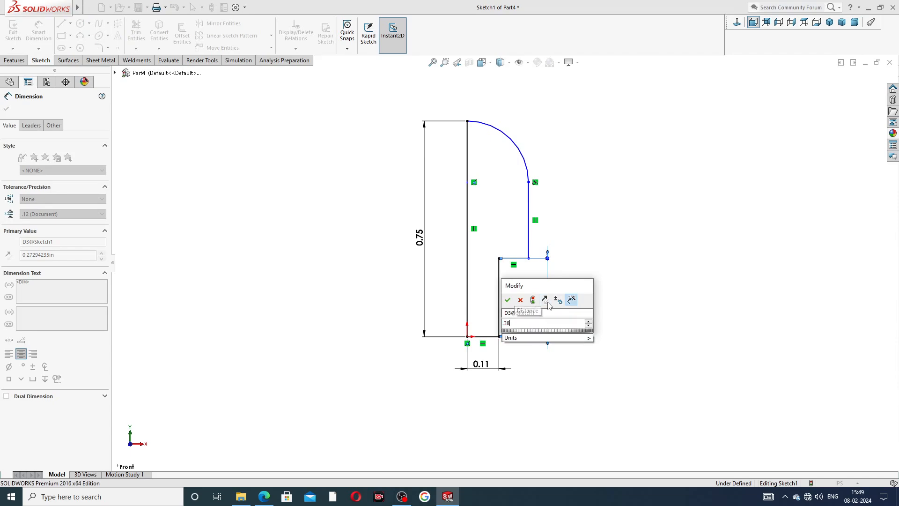
{"action": "key", "text": "Return"}
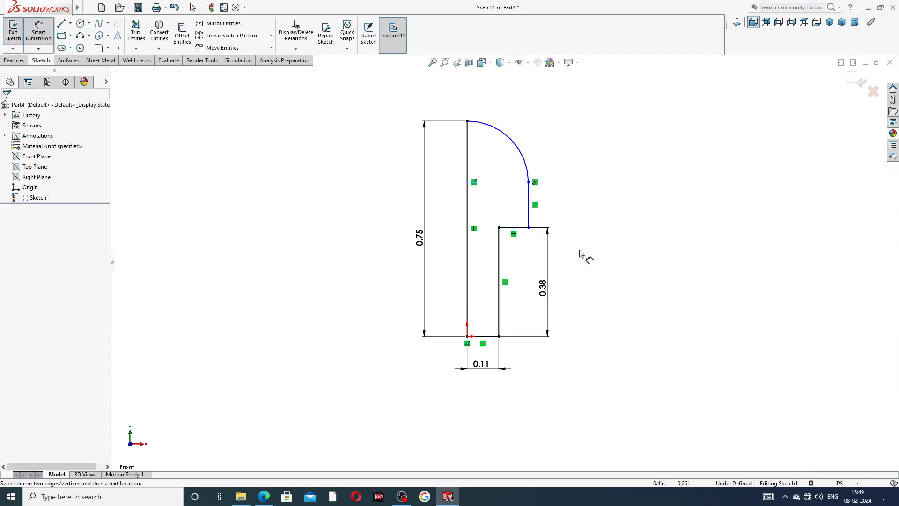
{"action": "right_click", "coordinate": [578, 185]}
{"action": "left_click", "coordinate": [603, 139]}
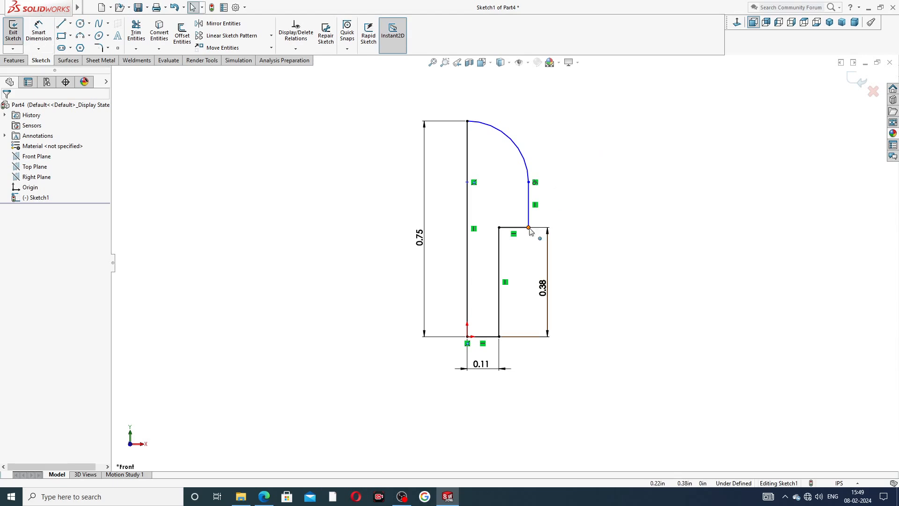
- Pull the upper section's corner inward past the lower section's outer line and dimension the upper section's half-width as 0.07 in
{"action": "left_click_drag", "start_coordinate": [529, 228], "coordinate": [488, 228]}
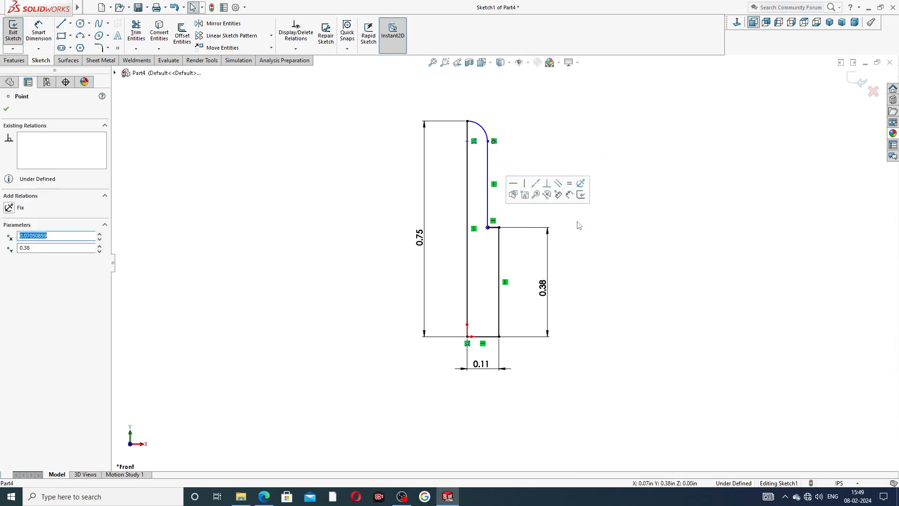
{"action": "left_click", "coordinate": [379, 151]}
{"action": "left_click", "coordinate": [39, 32]}
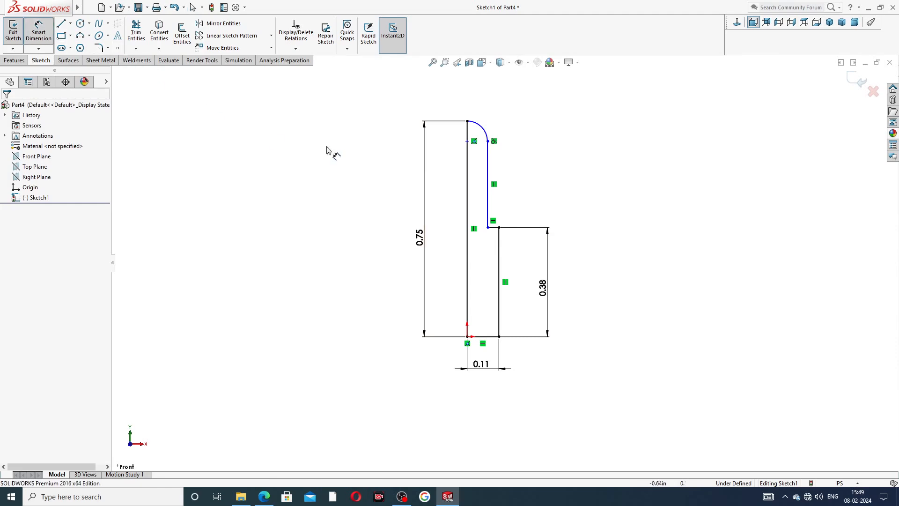
{"action": "scroll", "coordinate": [484, 141], "scroll_direction": "down", "scroll_amount": 2}
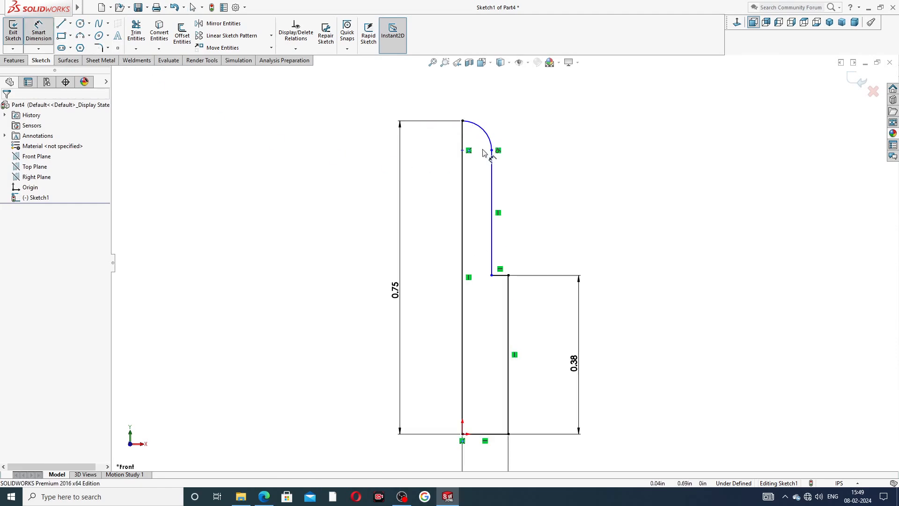
{"action": "left_click", "coordinate": [492, 151]}
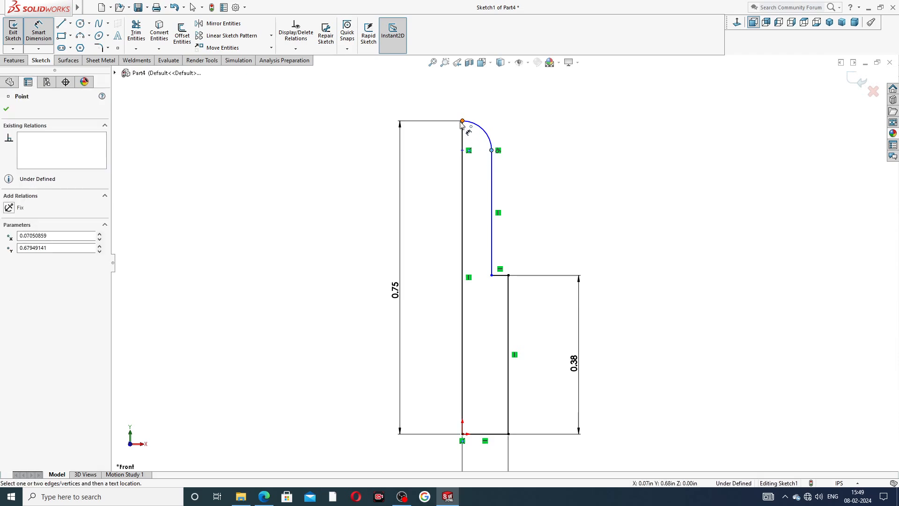
{"action": "left_click", "coordinate": [463, 121]}
{"action": "left_click", "coordinate": [484, 115]}
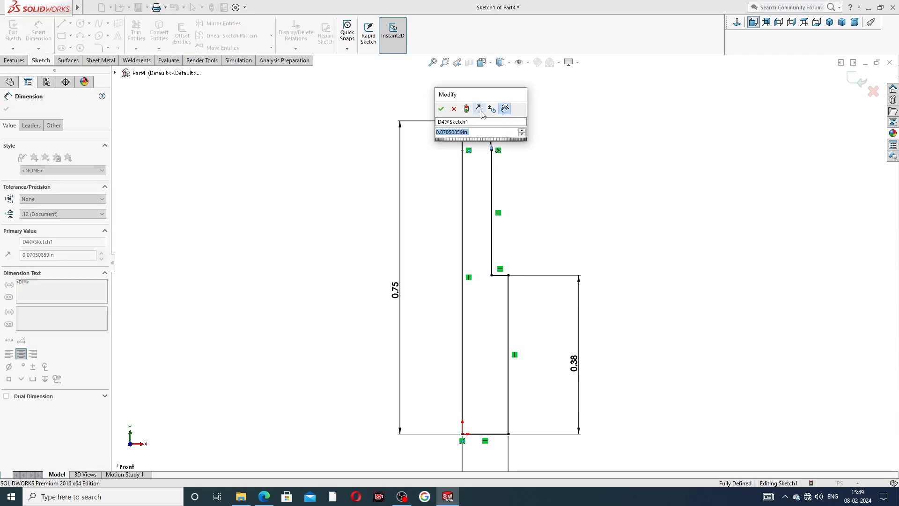
{"action": "type", "text": ".07"}
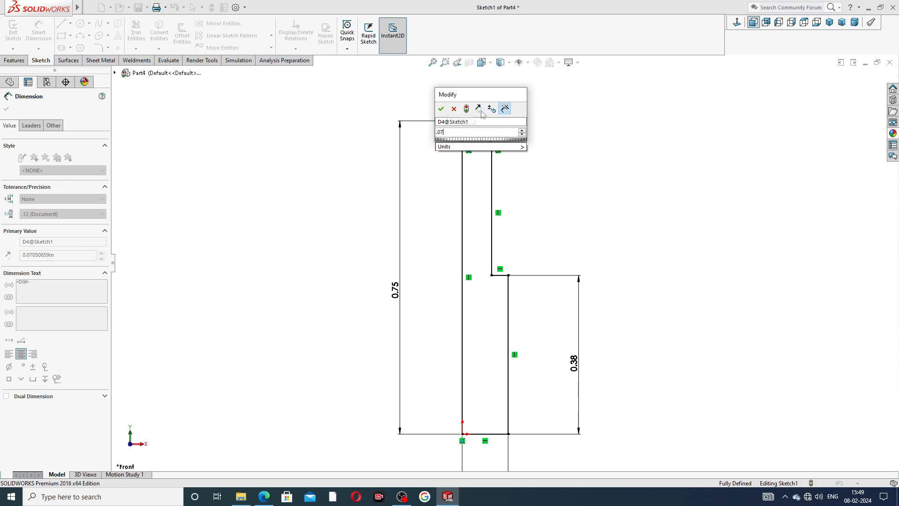
{"action": "key", "text": "Return"}
{"action": "left_click", "coordinate": [524, 139]}
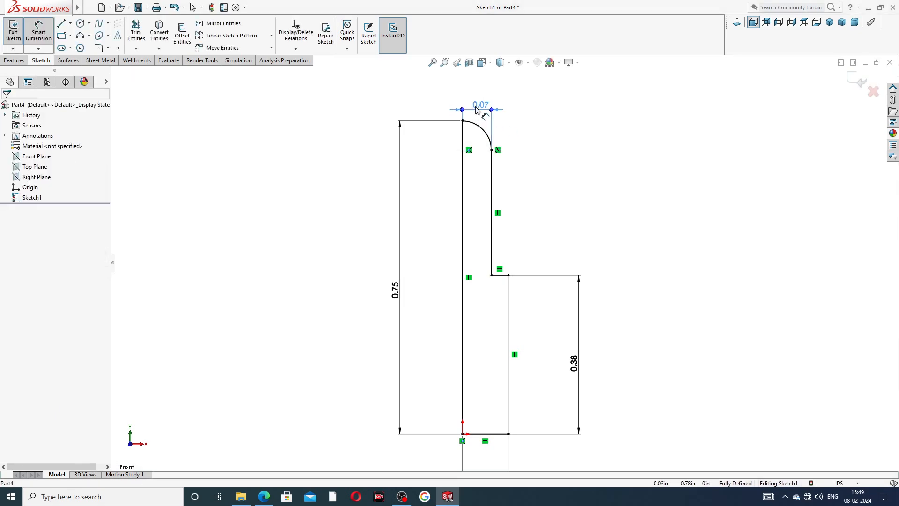
{"action": "key", "text": "f"}
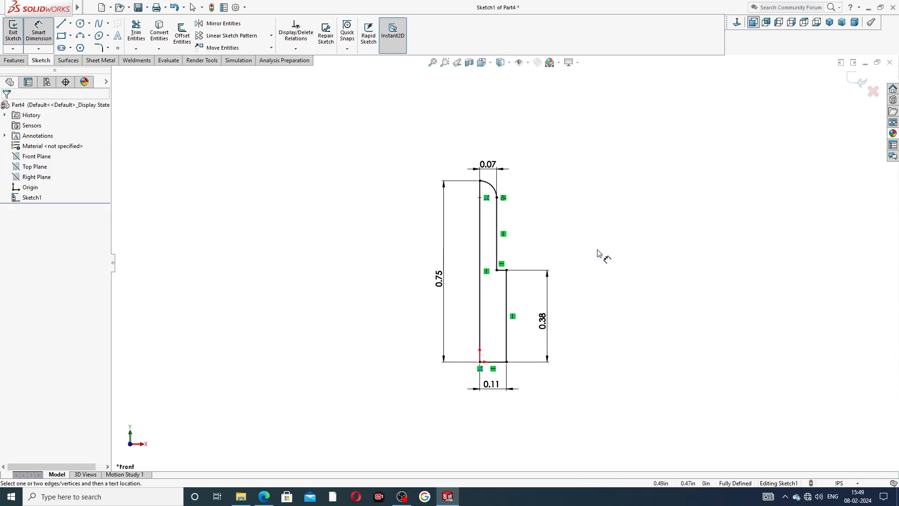
{"action": "right_click", "coordinate": [609, 207]}
{"action": "left_click", "coordinate": [628, 155]}
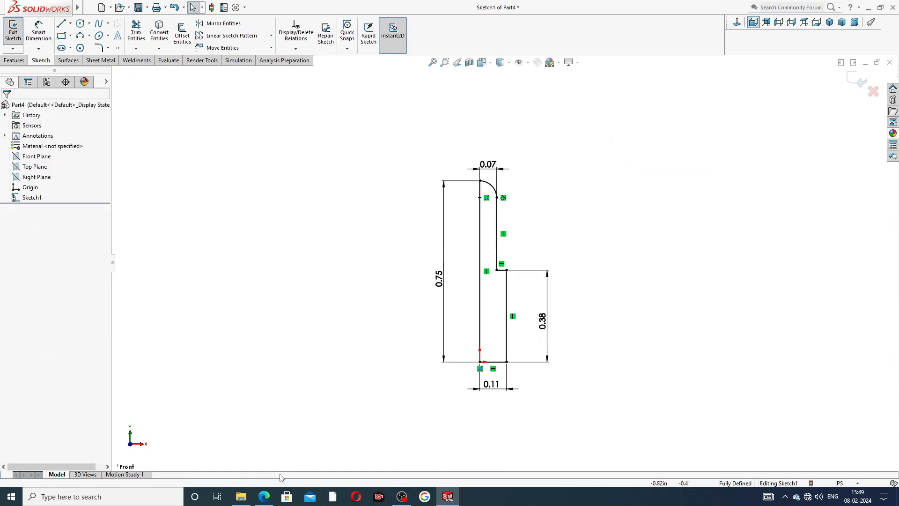
- Check the set screw drawing and revolve the half-profile 360 degrees about its long vertical line
{"action": "left_click", "coordinate": [263, 496]}
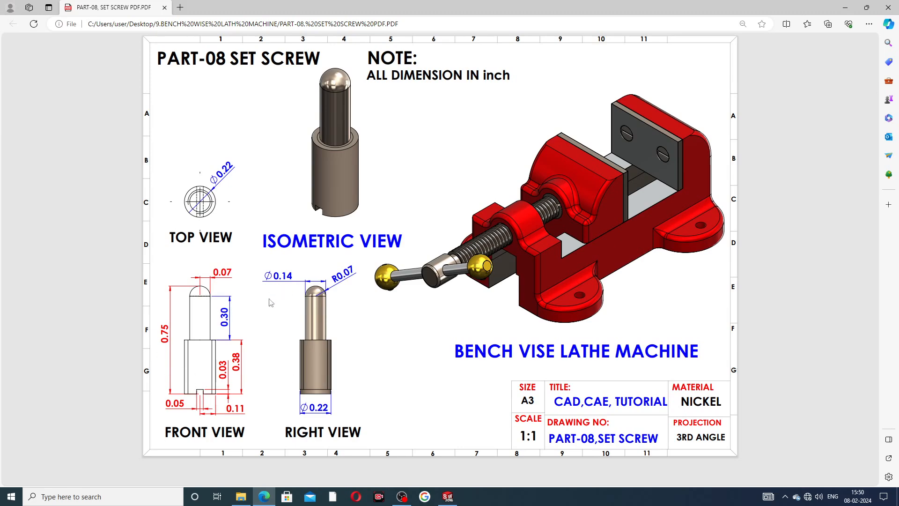
{"action": "left_click", "coordinate": [448, 497]}
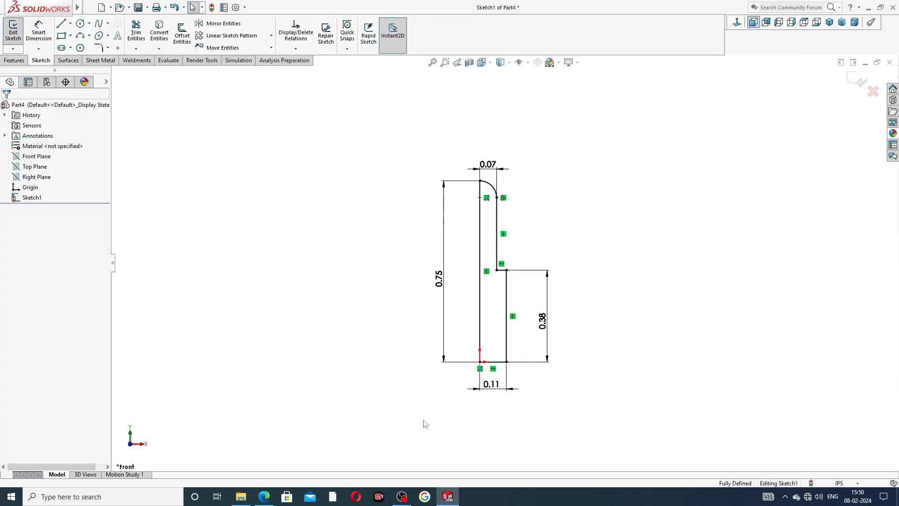
{"action": "left_click", "coordinate": [14, 60]}
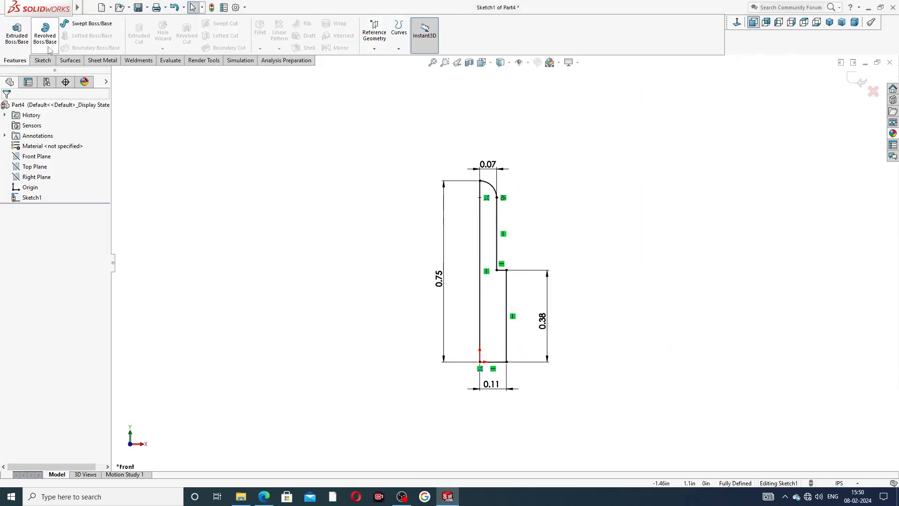
{"action": "left_click", "coordinate": [47, 35]}
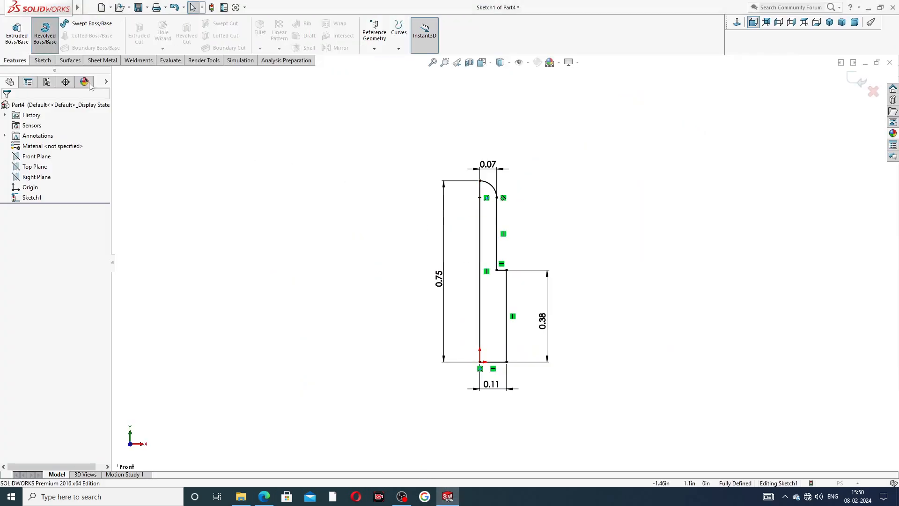
{"action": "left_click", "coordinate": [482, 238]}
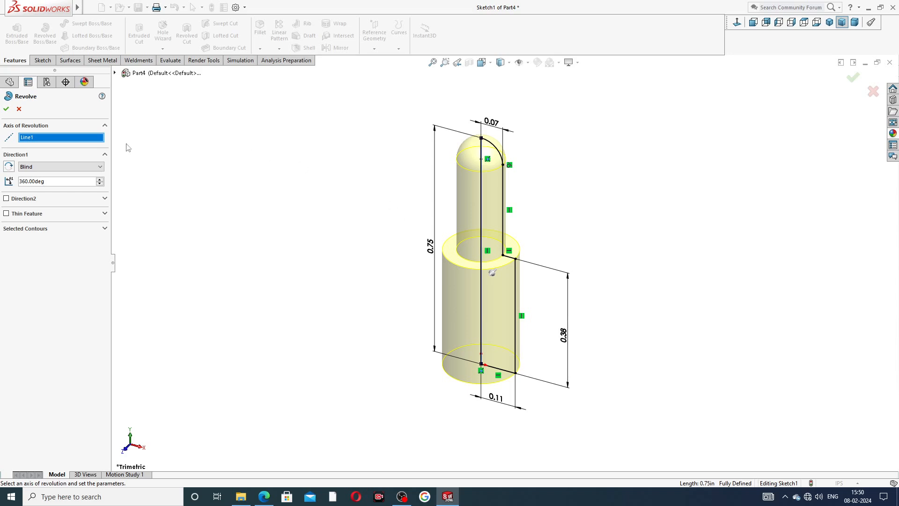
{"action": "left_click", "coordinate": [6, 109]}
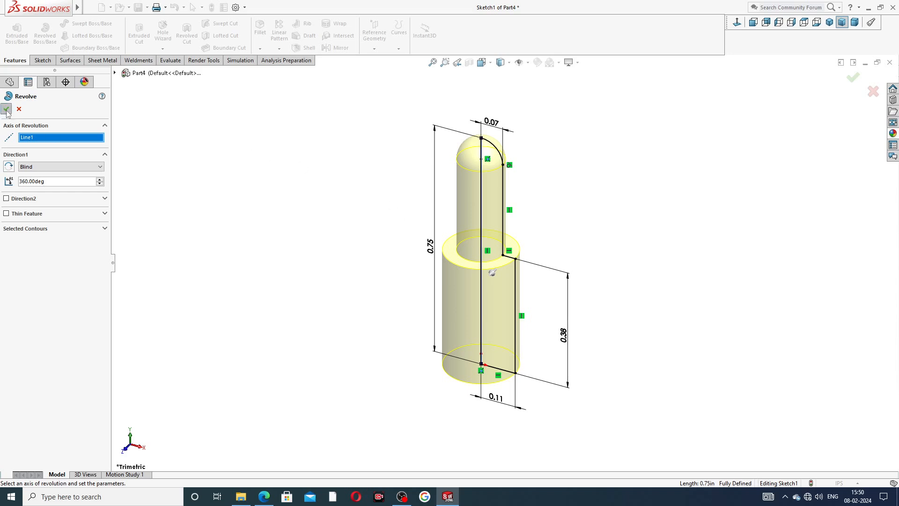
{"action": "left_click", "coordinate": [353, 245]}
- Turn on shaded cosmetic threads in the document's detailing properties
{"action": "middle_click_drag", "start_coordinate": [582, 219], "coordinate": [575, 164]}
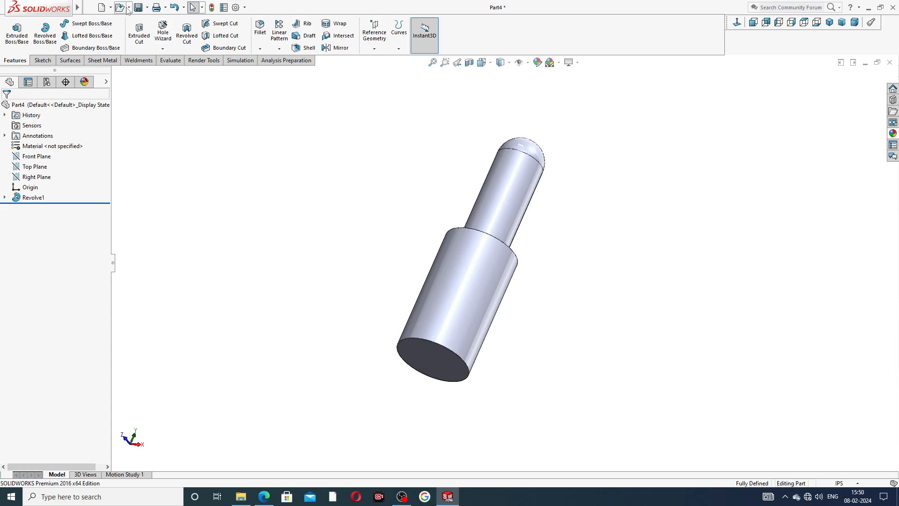
{"action": "mouse_move", "coordinate": [59, 10]}
{"action": "left_click", "coordinate": [89, 8]}
{"action": "mouse_move", "coordinate": [142, 10]}
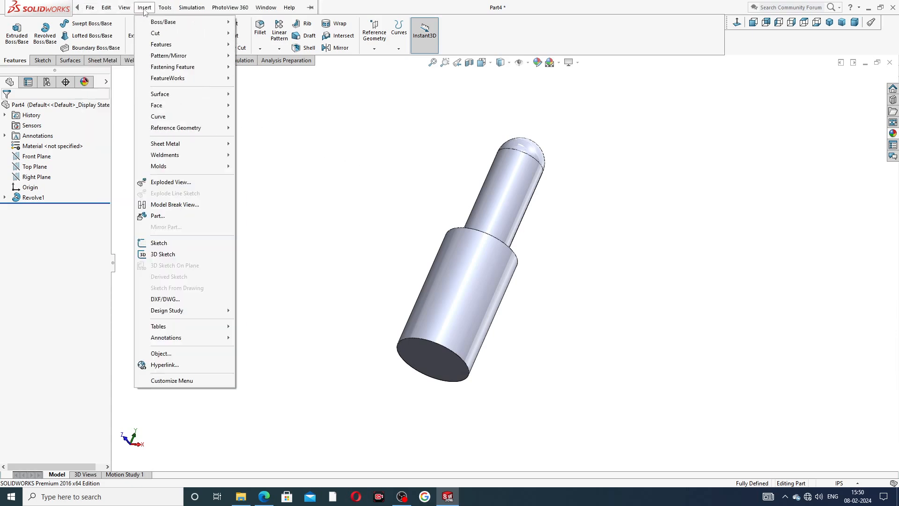
{"action": "left_click", "coordinate": [280, 123]}
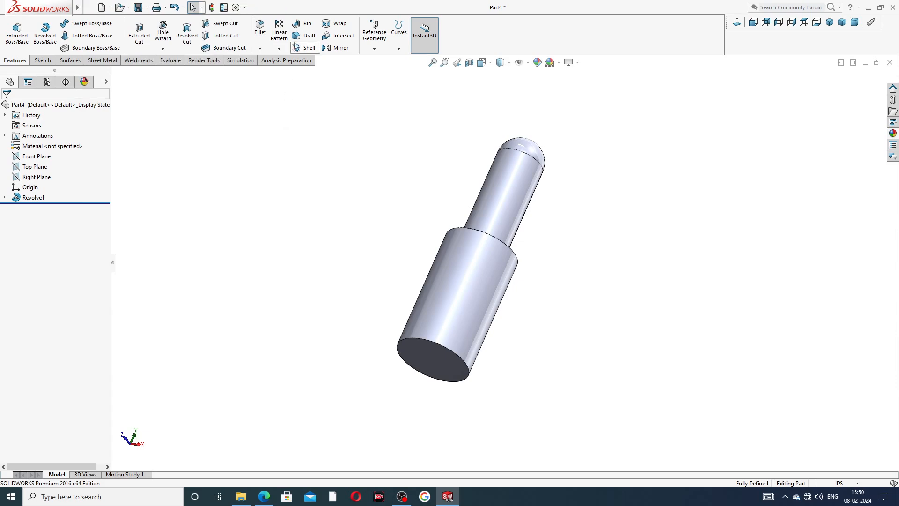
{"action": "left_click", "coordinate": [236, 10]}
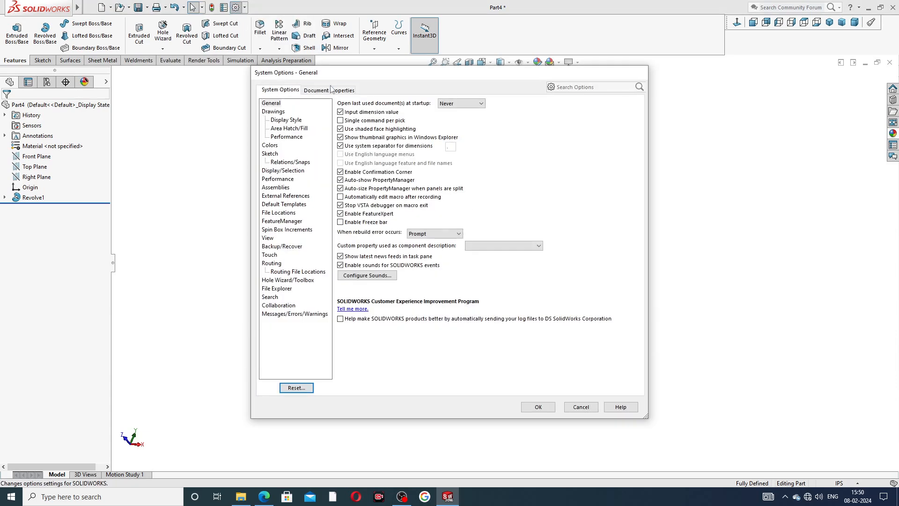
{"action": "left_click", "coordinate": [331, 90]}
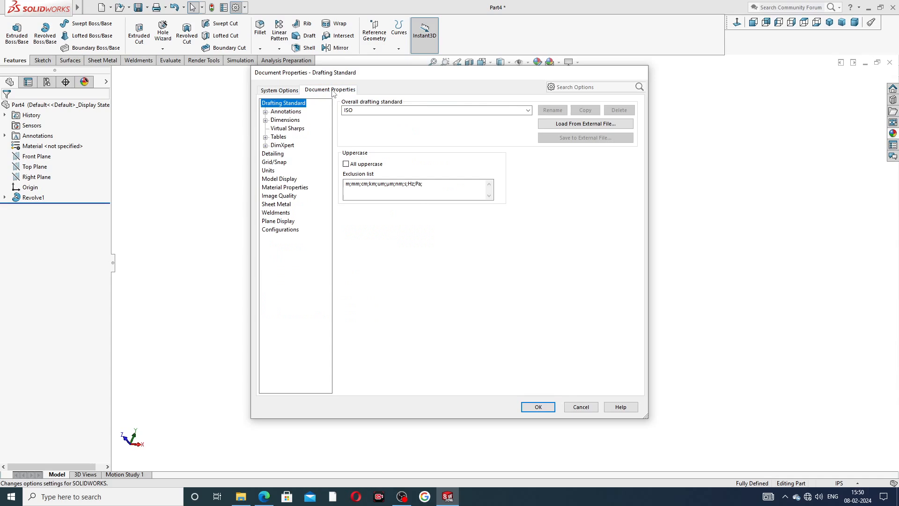
{"action": "left_click", "coordinate": [275, 154]}
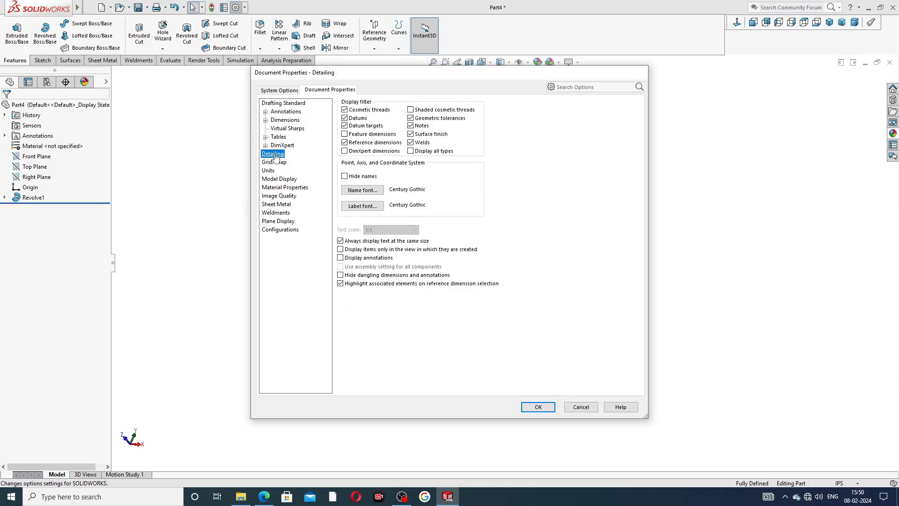
{"action": "left_click", "coordinate": [411, 110]}
{"action": "left_click", "coordinate": [538, 407]}
- Insert a cosmetic thread on the outer circular edge at the shoulder of the wider lower cylinder
{"action": "mouse_move", "coordinate": [65, 6]}
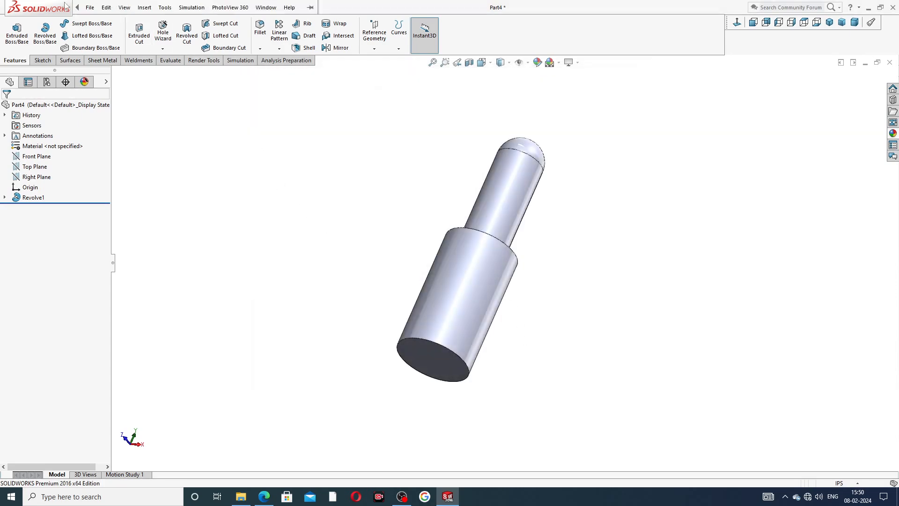
{"action": "left_click", "coordinate": [144, 8]}
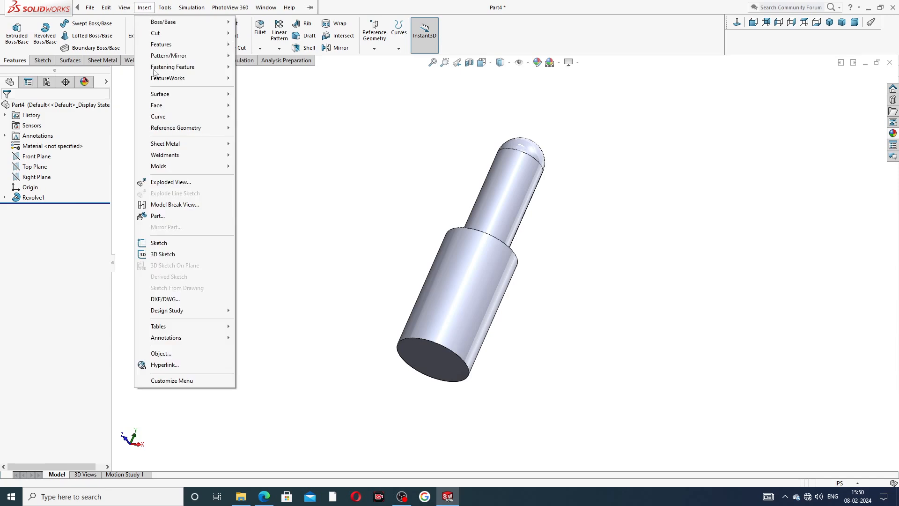
{"action": "mouse_move", "coordinate": [201, 338]}
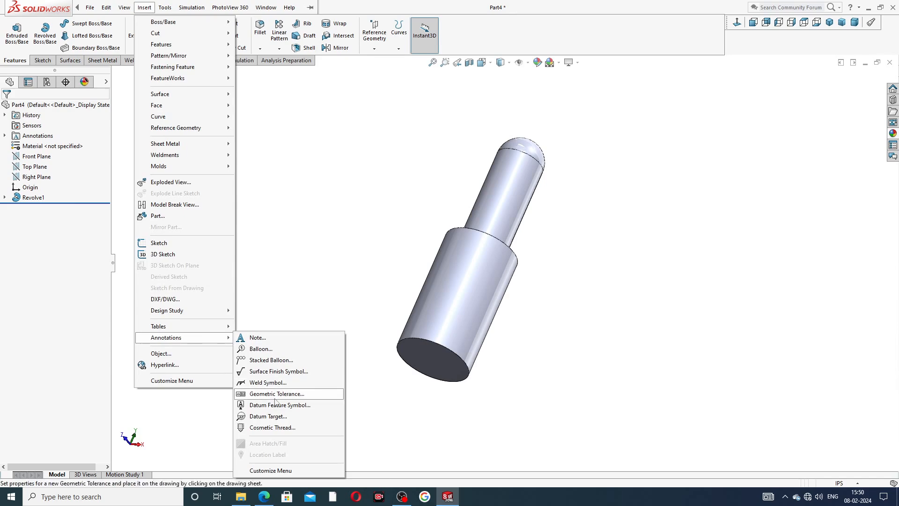
{"action": "left_click", "coordinate": [271, 427]}
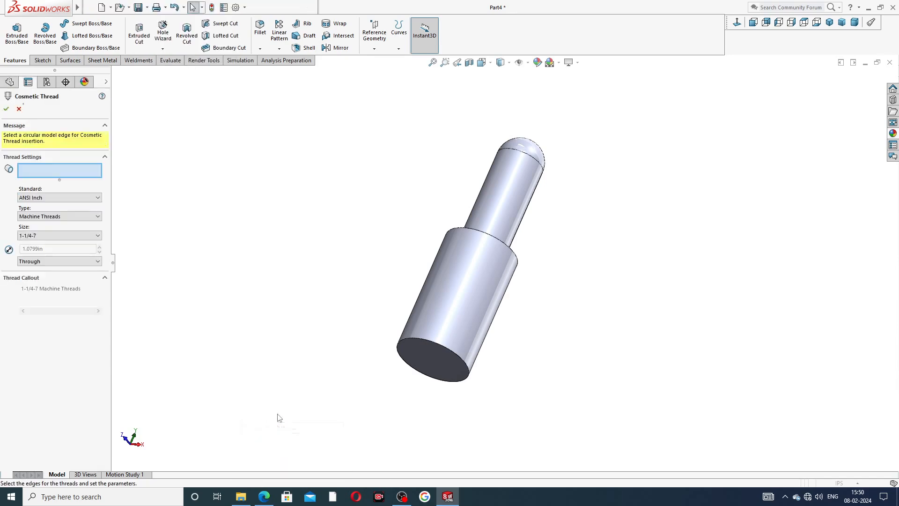
{"action": "middle_click_drag", "start_coordinate": [431, 169], "coordinate": [388, 229]}
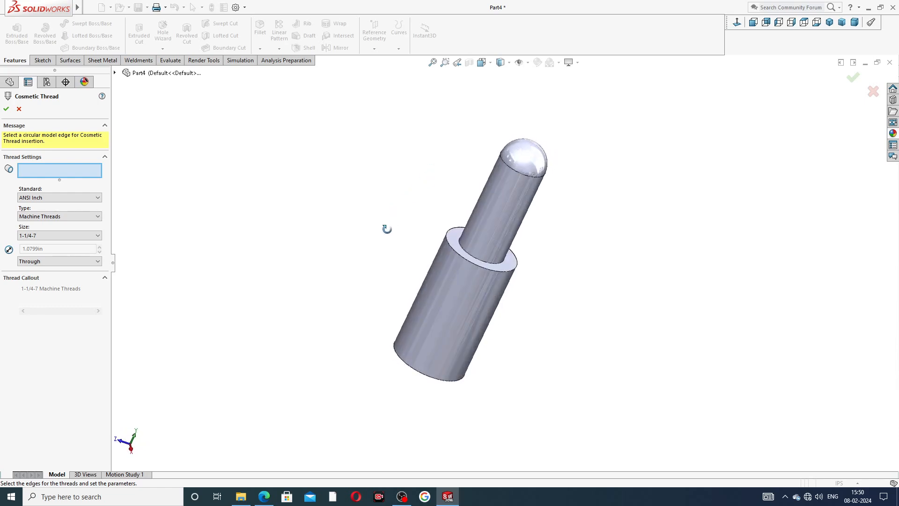
{"action": "left_click", "coordinate": [474, 265]}
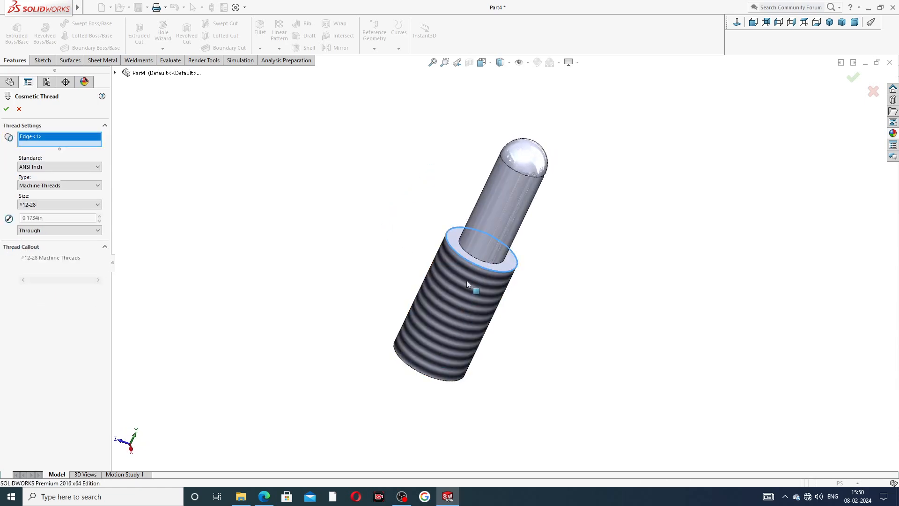
{"action": "middle_click_drag", "start_coordinate": [474, 330], "coordinate": [467, 269]}
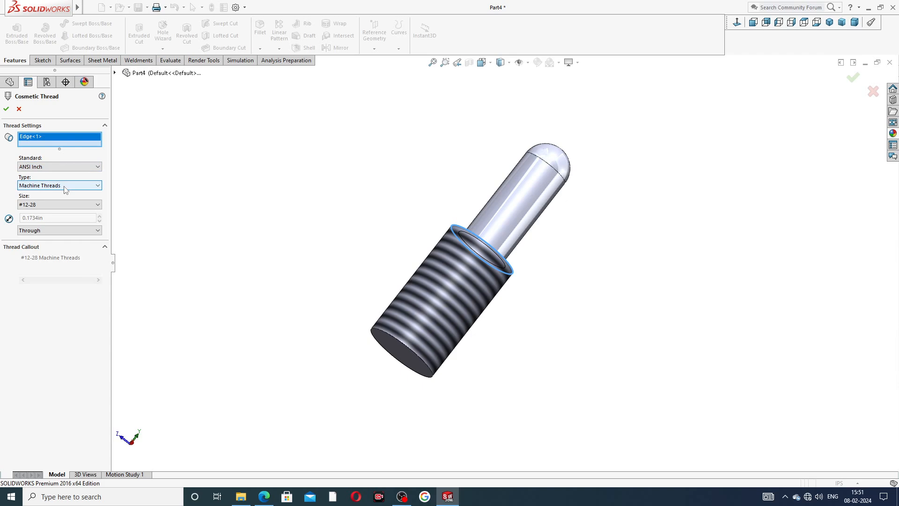
- Set the cosmetic thread's size to #12-24 and accept the thread
{"action": "left_click", "coordinate": [62, 204]}
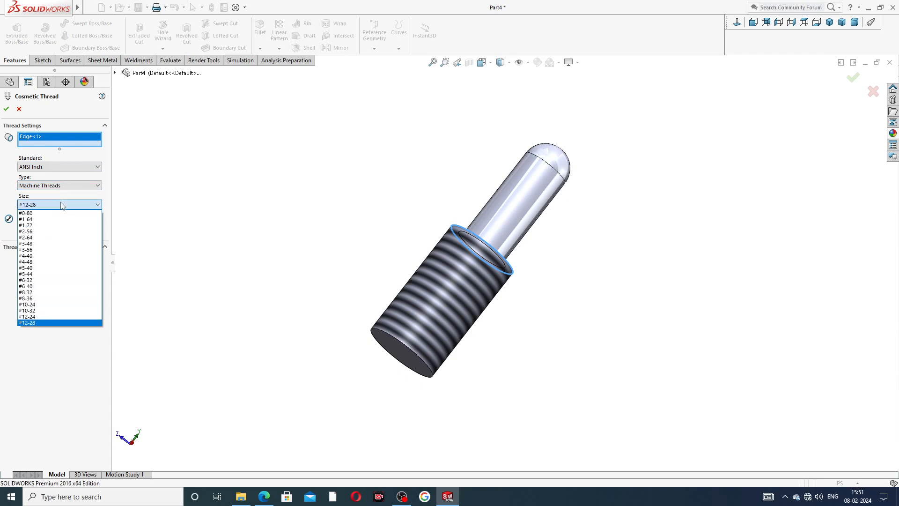
{"action": "left_click", "coordinate": [52, 317]}
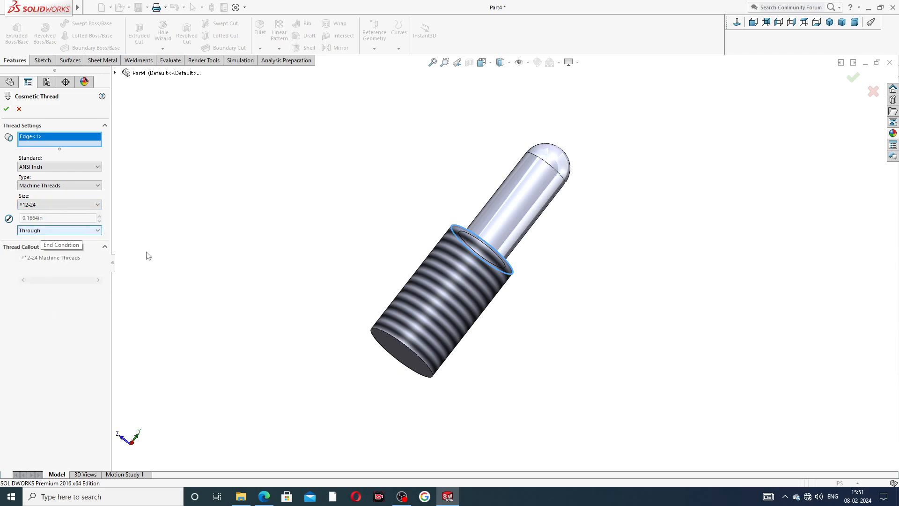
{"action": "left_click", "coordinate": [6, 108]}
{"action": "mouse_move", "coordinate": [433, 149]}
{"action": "middle_mouse_down"}
{"action": "mouse_move", "coordinate": [417, 251]}
{"action": "mouse_move", "coordinate": [463, 205]}
{"action": "mouse_move", "coordinate": [514, 183]}
{"action": "middle_mouse_up"}
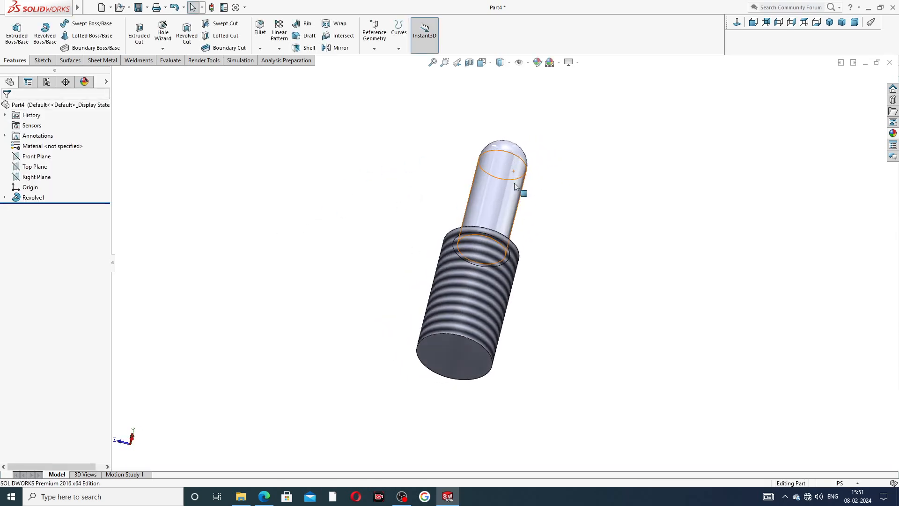
- Check the bottom slot in the PDF drawing, then open a sketch on the Front Plane and view it face-on
{"action": "left_click", "coordinate": [263, 497]}
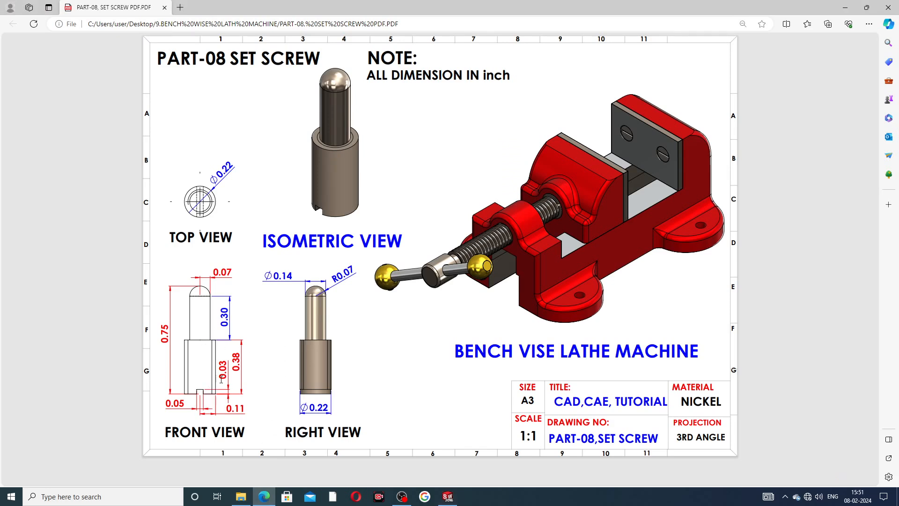
{"action": "left_click", "coordinate": [264, 497]}
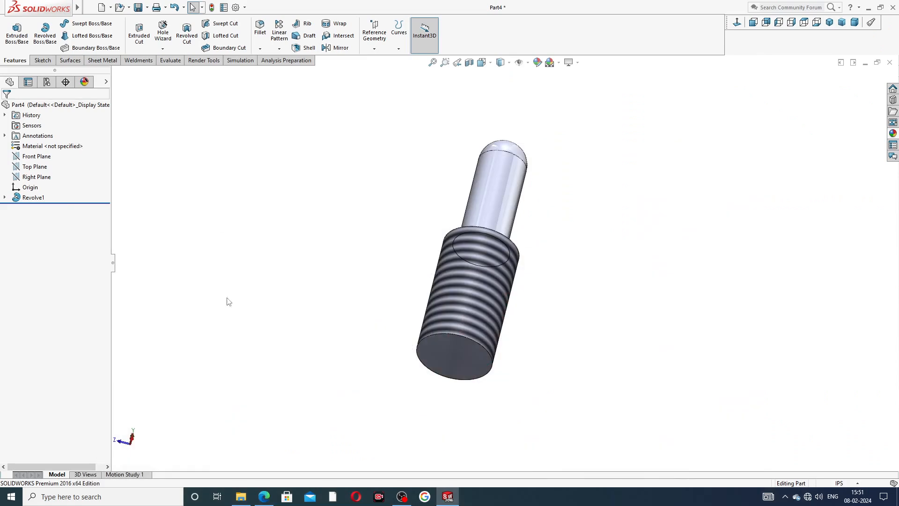
{"action": "left_click", "coordinate": [41, 158]}
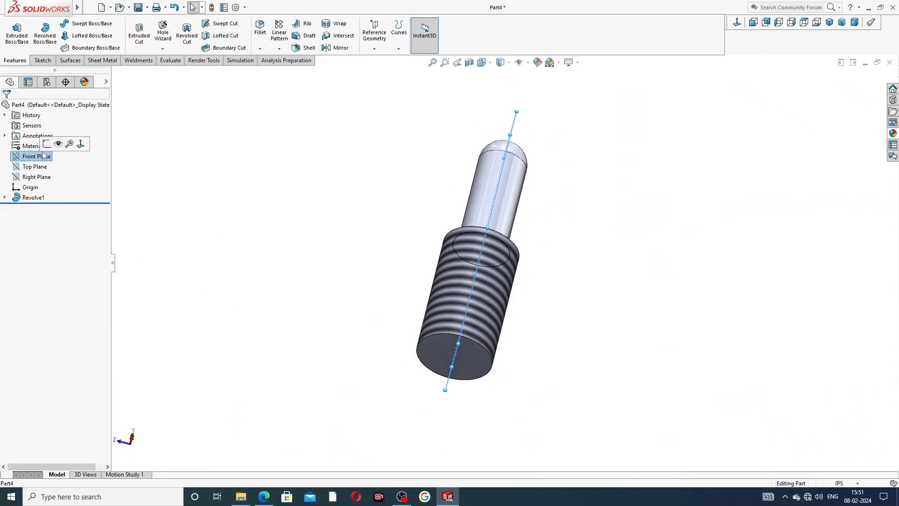
{"action": "left_click", "coordinate": [57, 145]}
{"action": "left_click", "coordinate": [738, 27]}
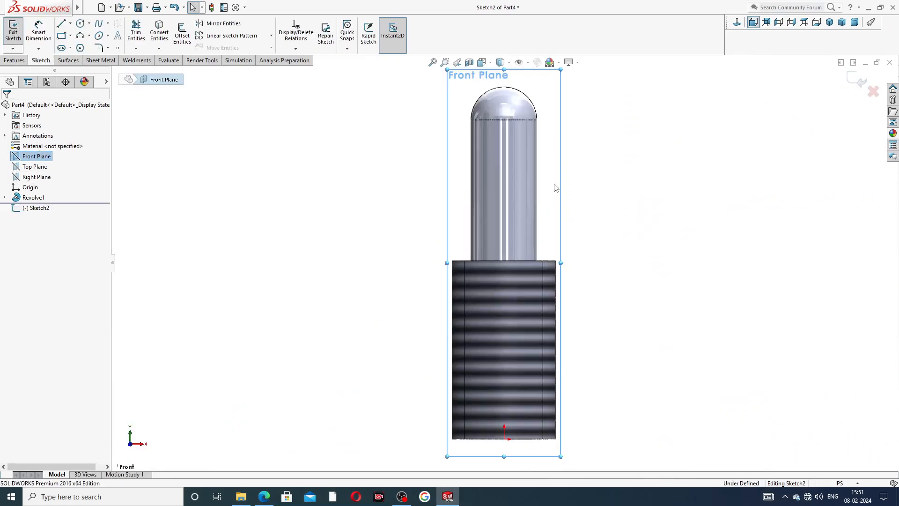
- Sketch a corner rectangle about 0.06 in wide and 0.04 in high, rising from the screw's bottom edge around the origin
{"action": "scroll", "coordinate": [507, 430], "scroll_direction": "down", "scroll_amount": 5}
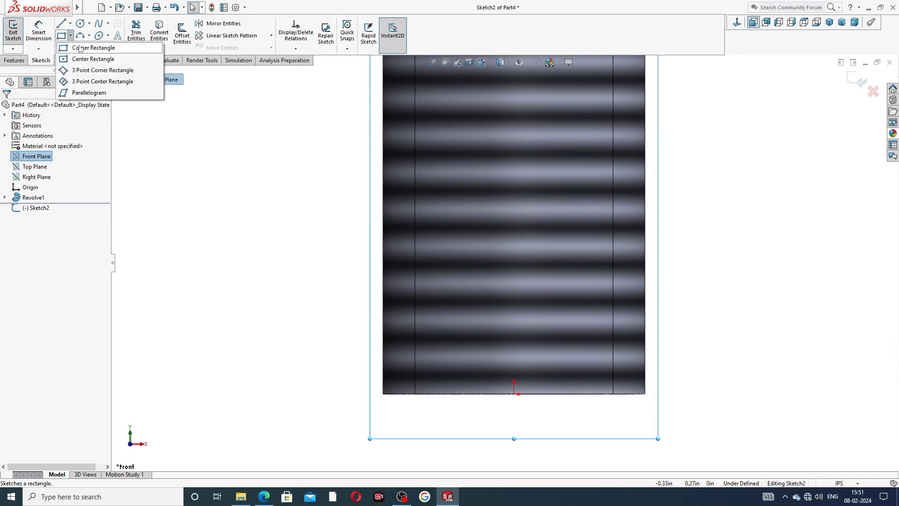
{"action": "left_click", "coordinate": [79, 47]}
{"action": "scroll", "coordinate": [498, 406], "scroll_direction": "down", "scroll_amount": 2}
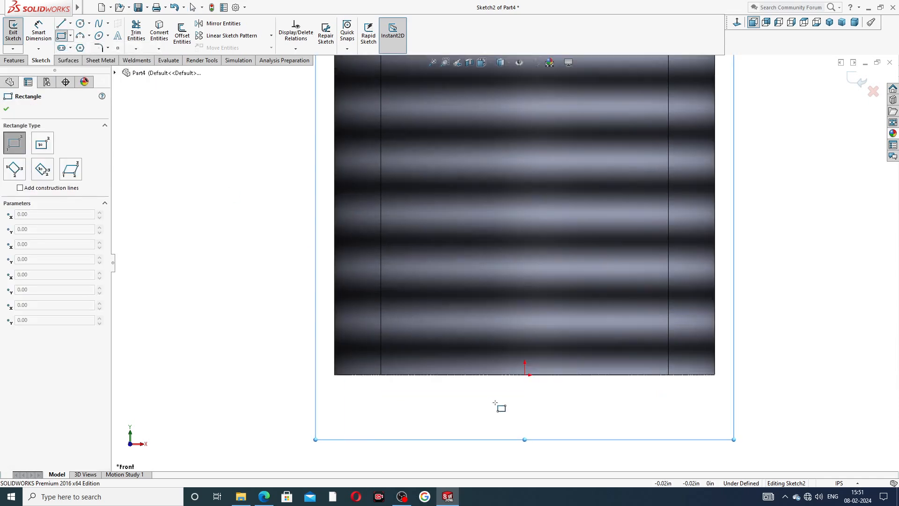
{"action": "left_click", "coordinate": [480, 375]}
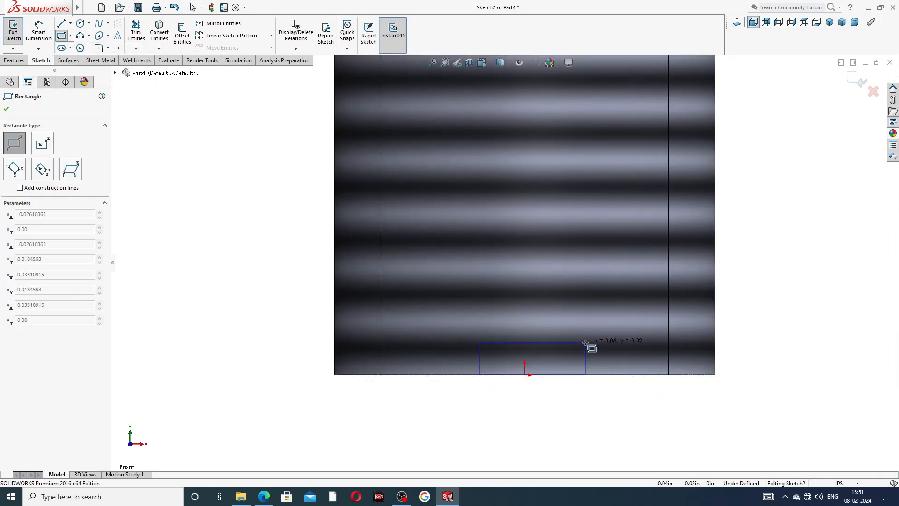
{"action": "left_click", "coordinate": [583, 305]}
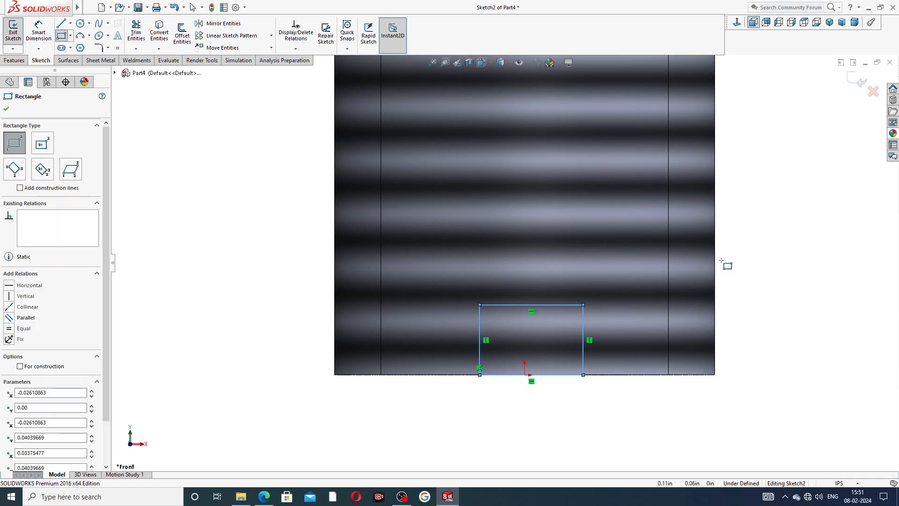
{"action": "right_click", "coordinate": [745, 268]}
{"action": "left_click", "coordinate": [745, 268]}
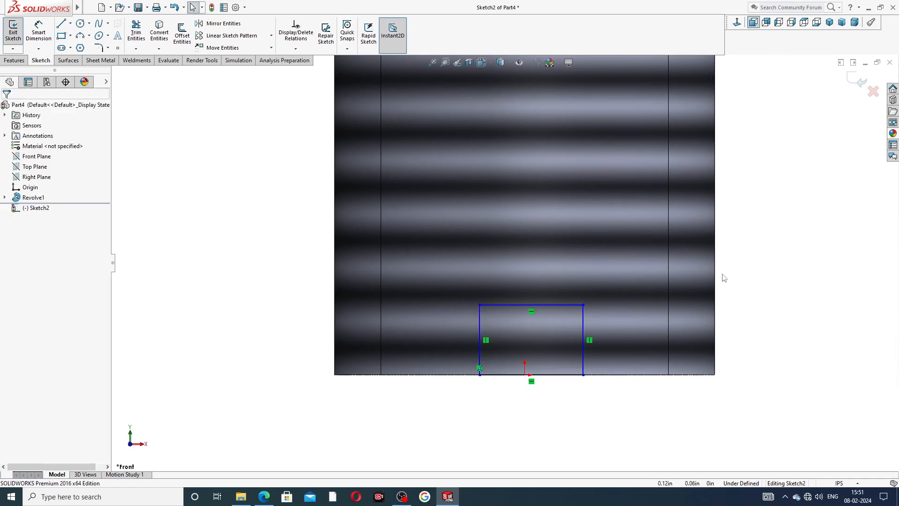
- Centre the rectangle by adding a midpoint relation between its bottom line and the origin
{"action": "left_click", "coordinate": [525, 375]}
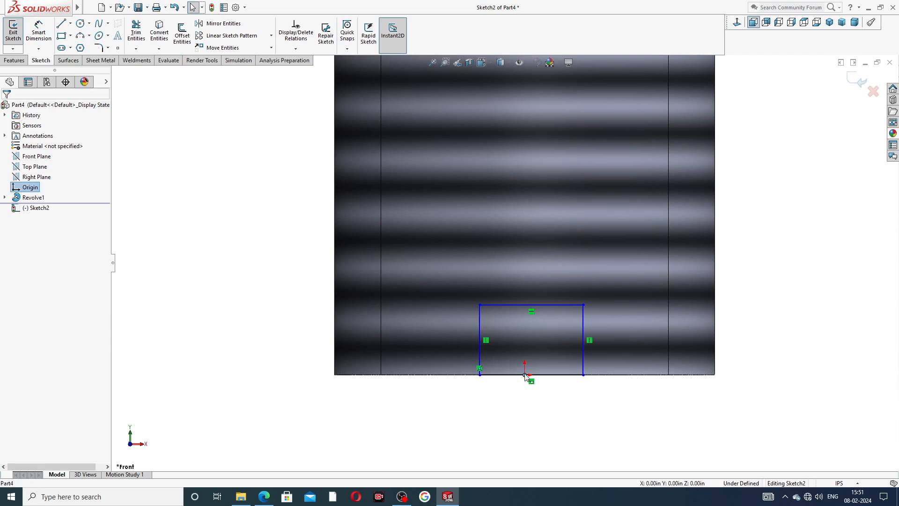
{"action": "left_click", "coordinate": [542, 376], "text": "ctrl"}
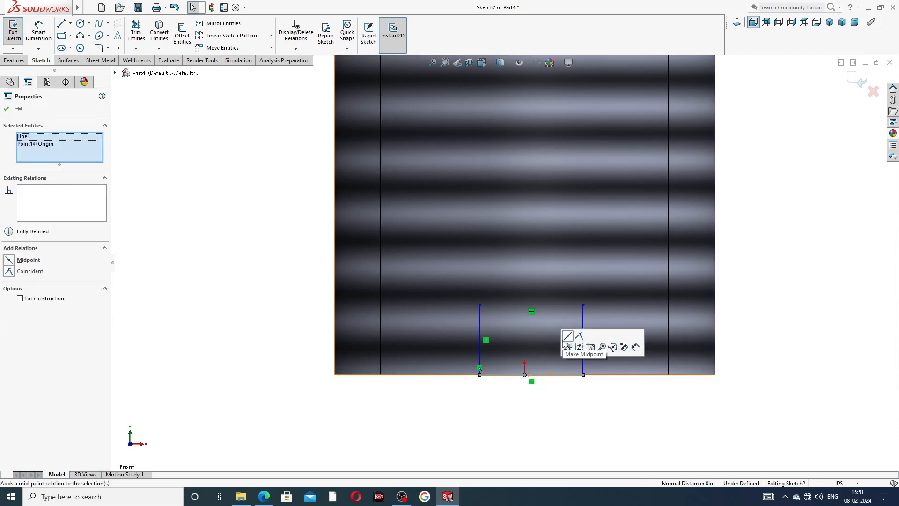
{"action": "left_click", "coordinate": [568, 346]}
{"action": "left_click", "coordinate": [771, 265]}
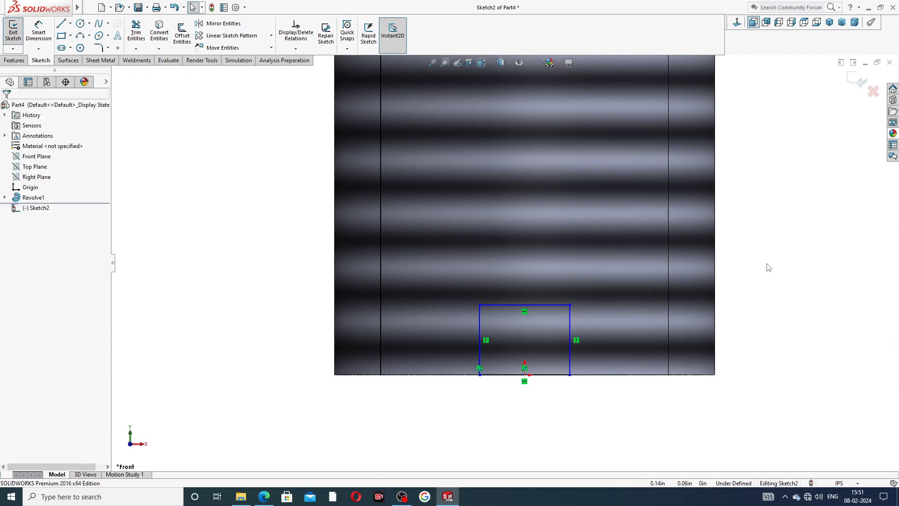
{"action": "scroll", "coordinate": [537, 378], "scroll_direction": "down", "scroll_amount": 2}
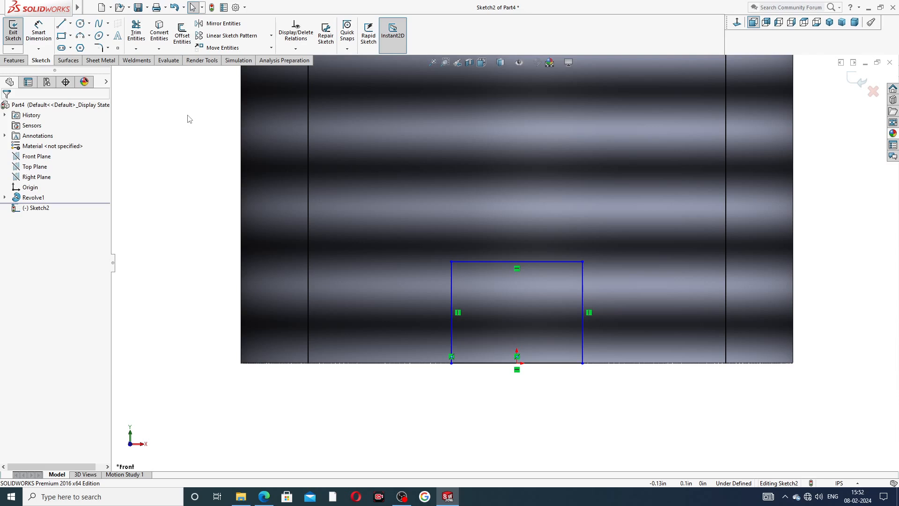
- Dimension the slot rectangle's bottom line and set its width to 0.05 in
{"action": "left_click", "coordinate": [38, 32]}
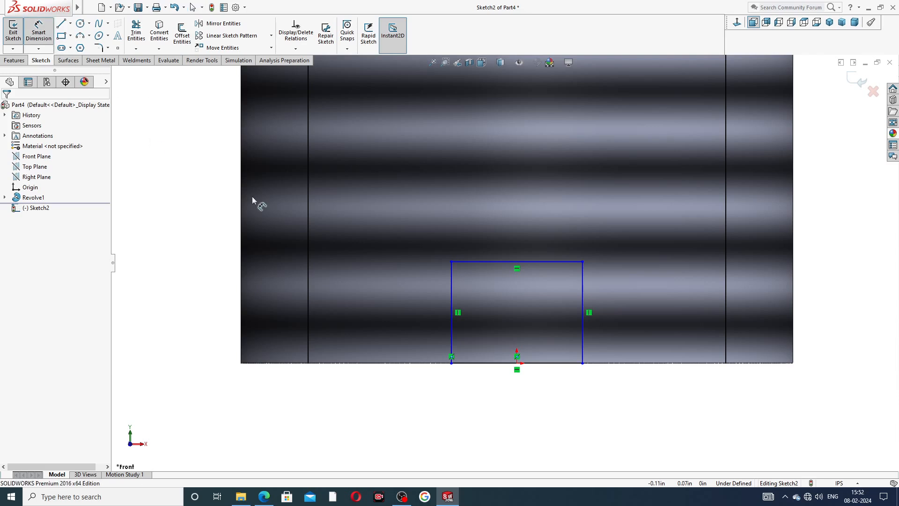
{"action": "left_click", "coordinate": [543, 364]}
{"action": "left_click", "coordinate": [519, 388]}
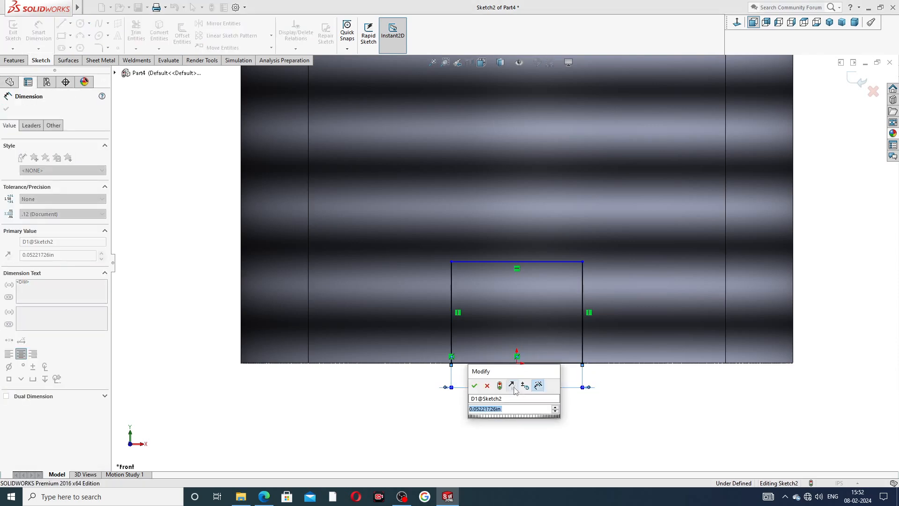
{"action": "type", "text": ".05"}
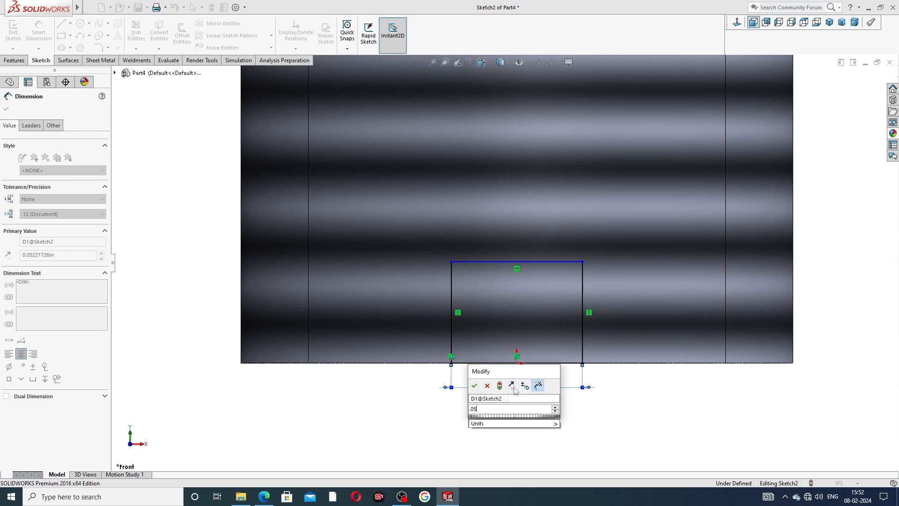
{"action": "key", "text": "Return"}
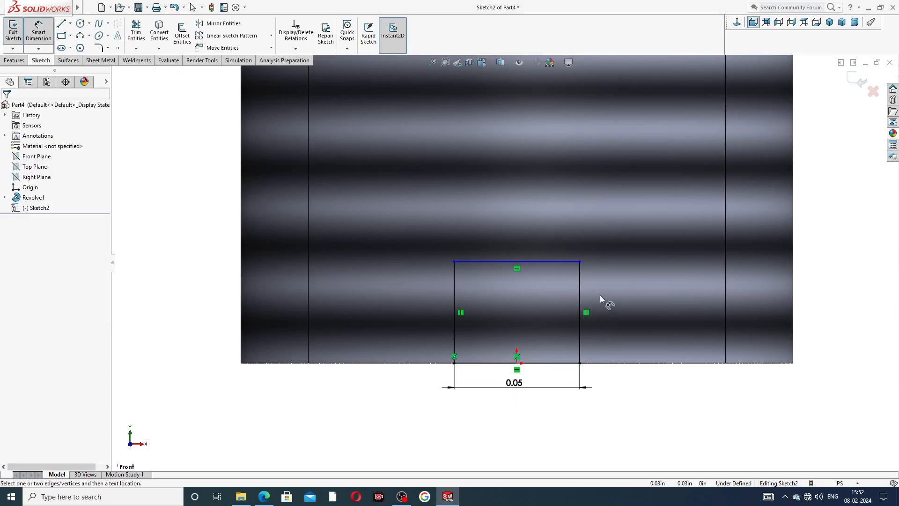
- Dimension the slot rectangle's height as 0.03 in and place the dimension clear of the rectangle
{"action": "left_click", "coordinate": [581, 301]}
{"action": "left_click", "coordinate": [601, 305]}
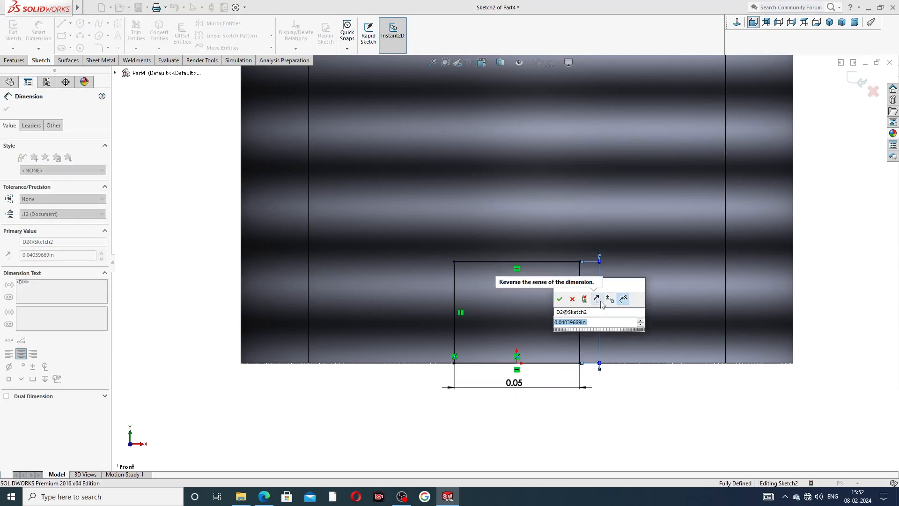
{"action": "type", "text": ".03"}
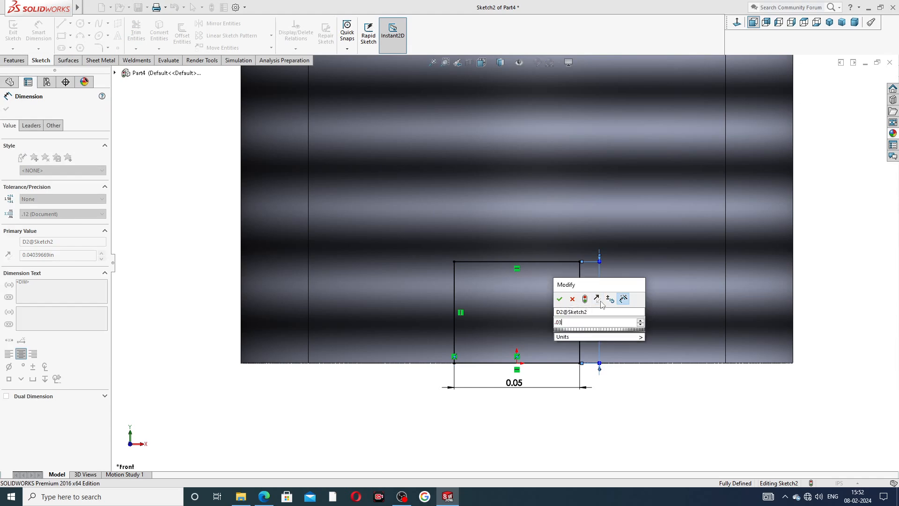
{"action": "key", "text": "Return"}
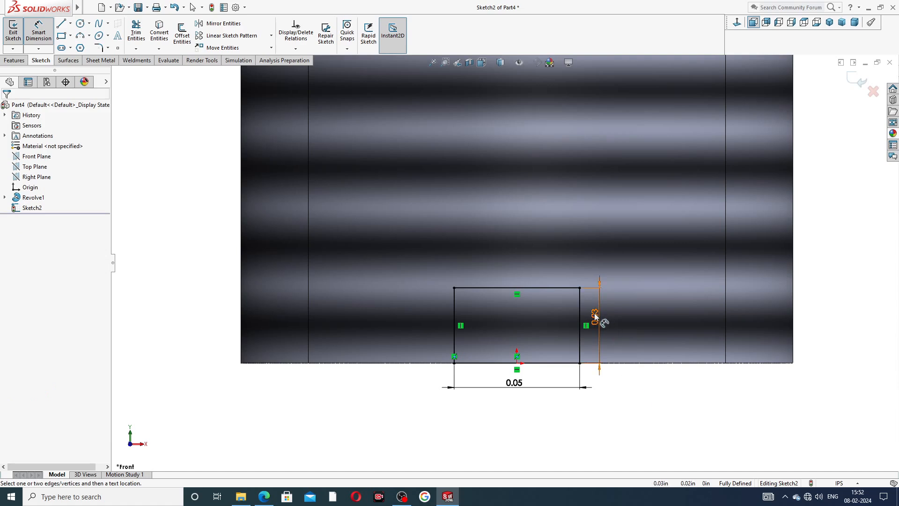
{"action": "left_click_drag", "start_coordinate": [597, 317], "coordinate": [614, 325]}
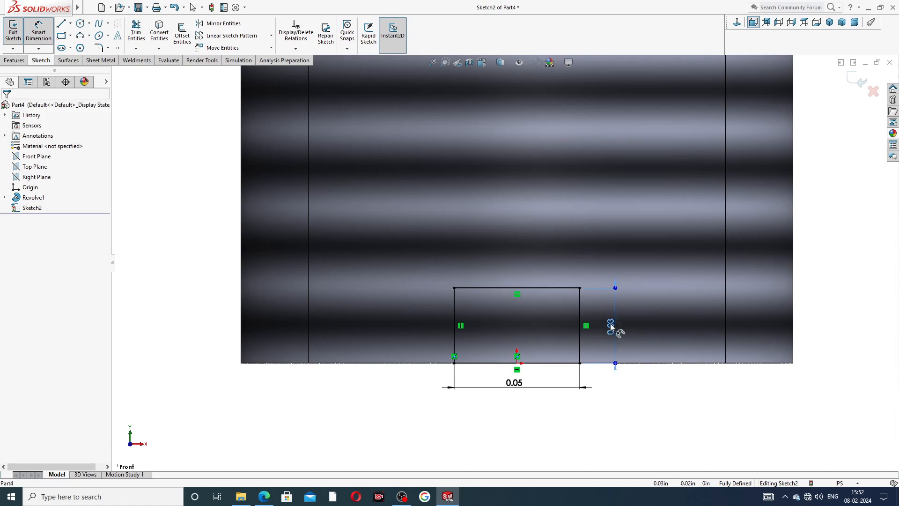
{"action": "right_click", "coordinate": [630, 390]}
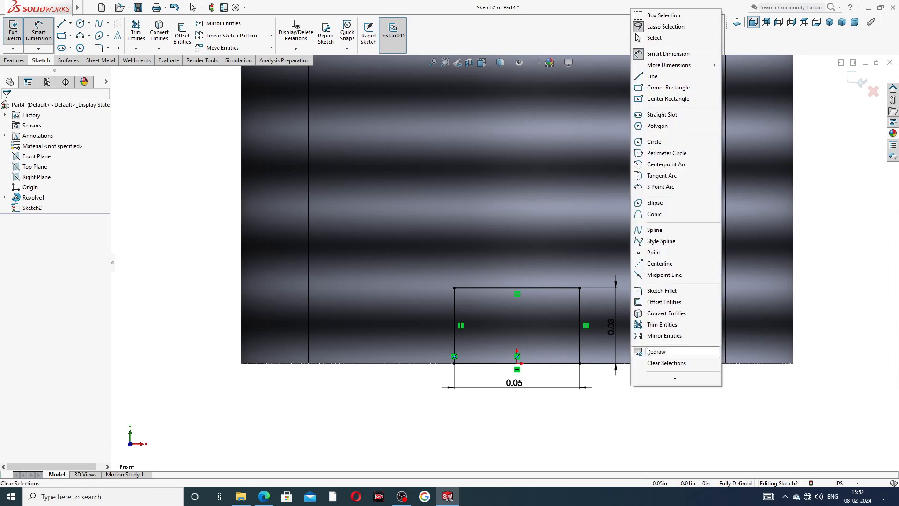
{"action": "left_click", "coordinate": [661, 38]}
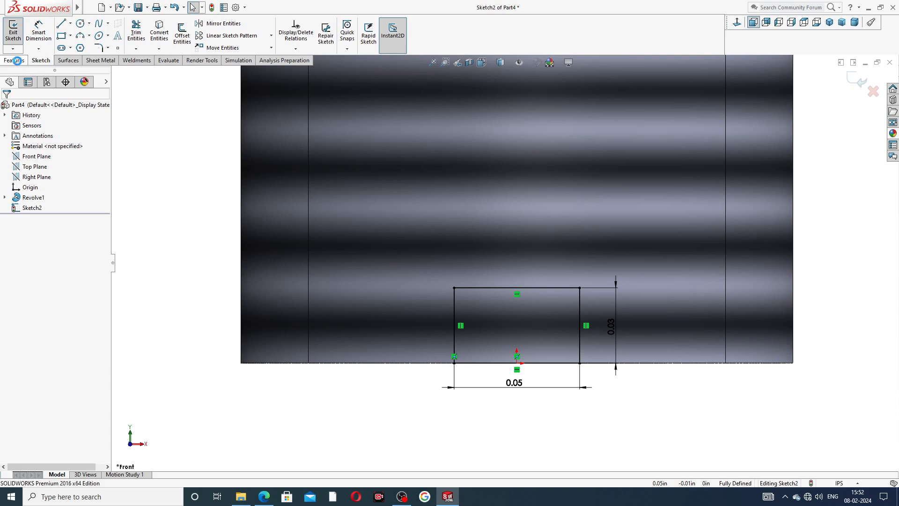
- Cut the slot rectangle through the screw with an Extruded Cut set to Through All - Both
{"action": "left_click", "coordinate": [14, 60]}
{"action": "left_click", "coordinate": [139, 33]}
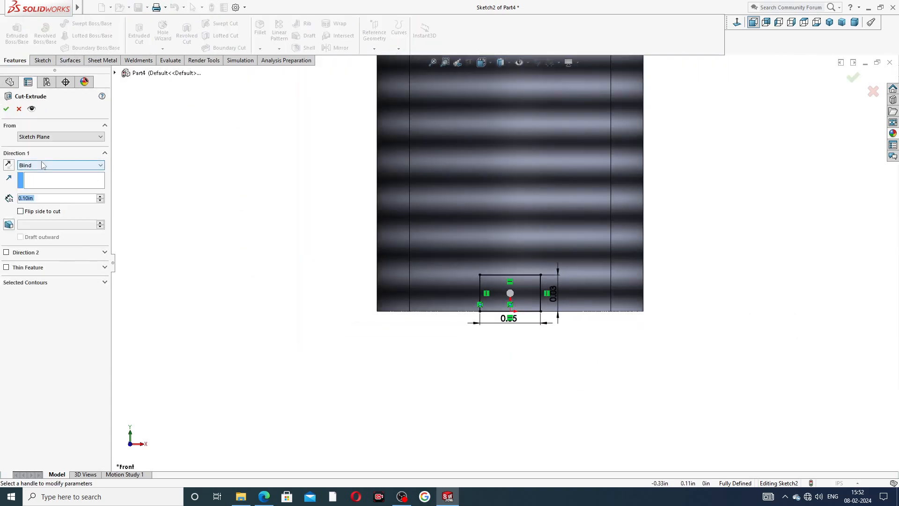
{"action": "left_click", "coordinate": [42, 166]}
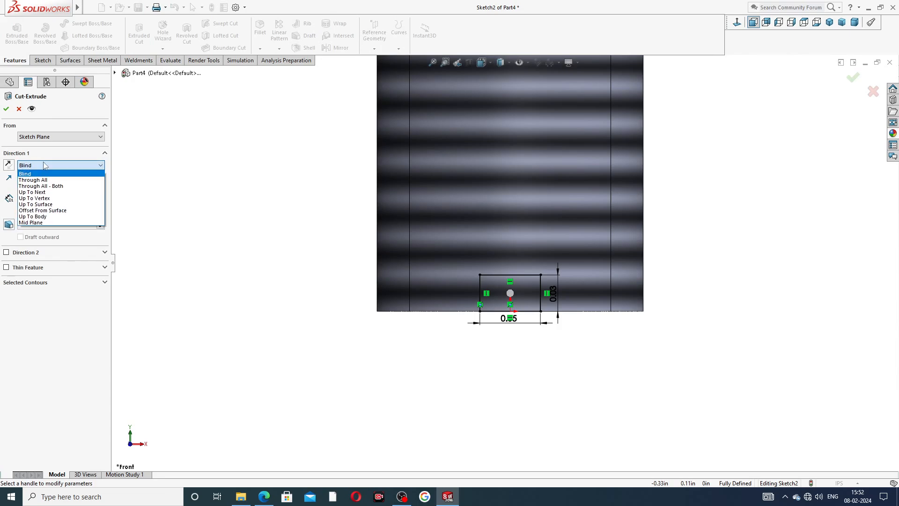
{"action": "left_click", "coordinate": [54, 186]}
{"action": "middle_click_drag", "start_coordinate": [325, 237], "coordinate": [358, 206]}
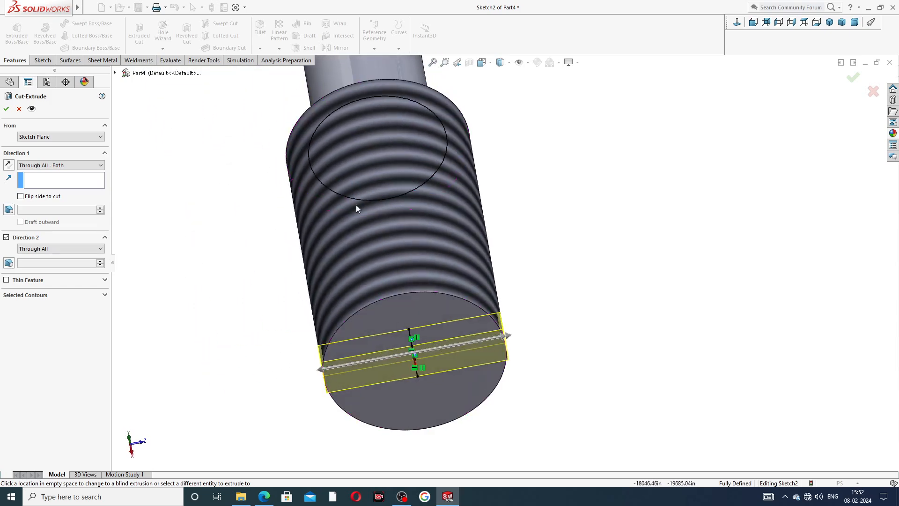
{"action": "middle_click_drag", "start_coordinate": [423, 353], "coordinate": [196, 280]}
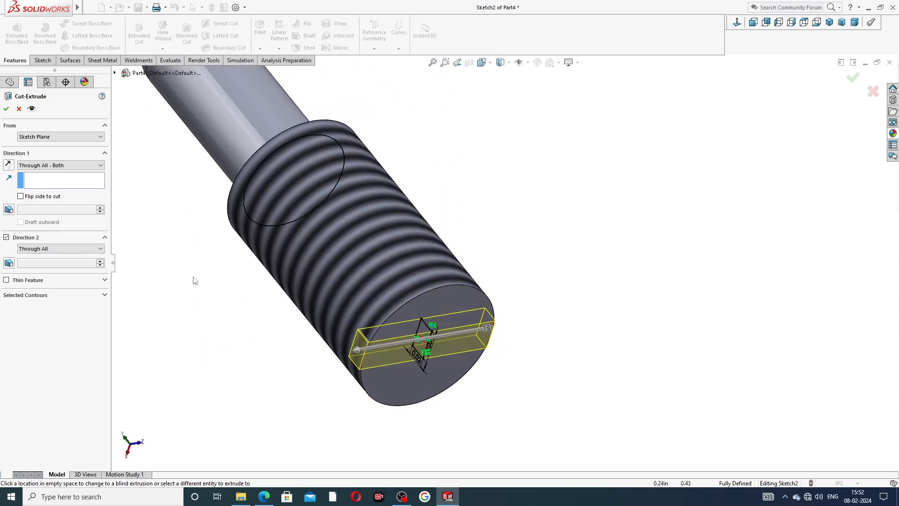
{"action": "left_click", "coordinate": [7, 110]}
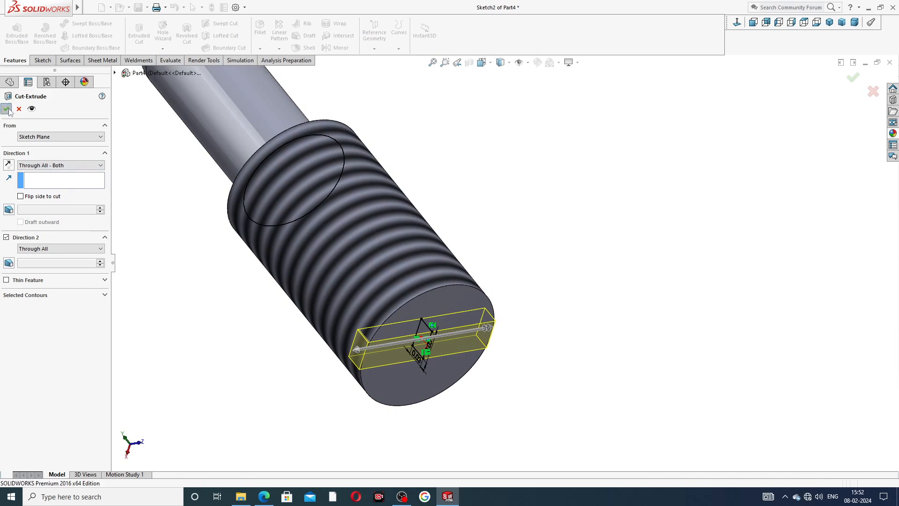
- Inspect the slotted end from several sides, then apply the polished nickel appearance to the whole screw
{"action": "scroll", "coordinate": [444, 331], "scroll_direction": "up", "scroll_amount": 5}
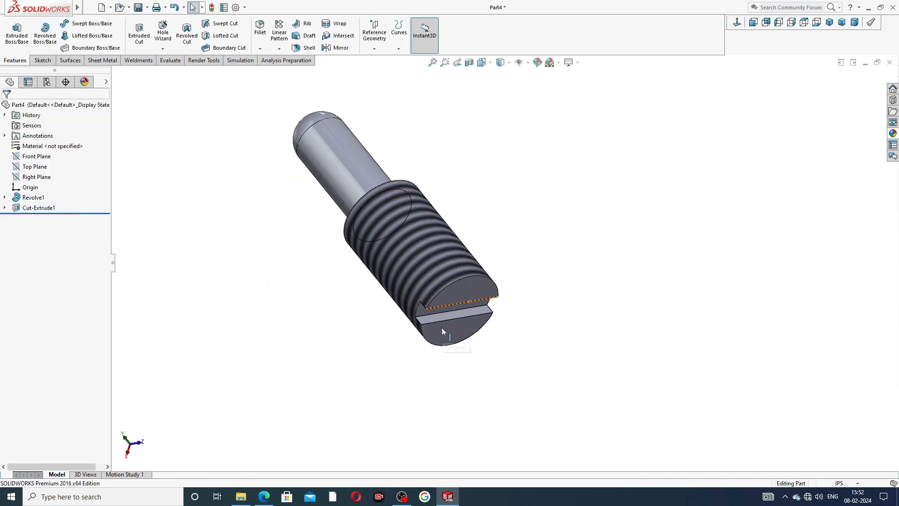
{"action": "middle_click_drag", "start_coordinate": [442, 328], "coordinate": [482, 276]}
{"action": "scroll", "coordinate": [481, 275], "scroll_direction": "down", "scroll_amount": 4}
{"action": "scroll", "coordinate": [513, 253], "scroll_direction": "up", "scroll_amount": 4}
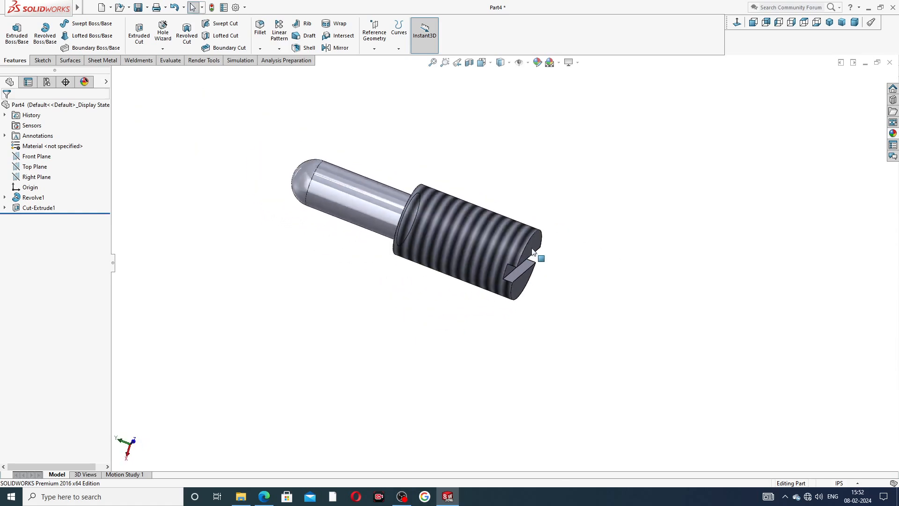
{"action": "middle_click_drag", "start_coordinate": [528, 235], "coordinate": [309, 225]}
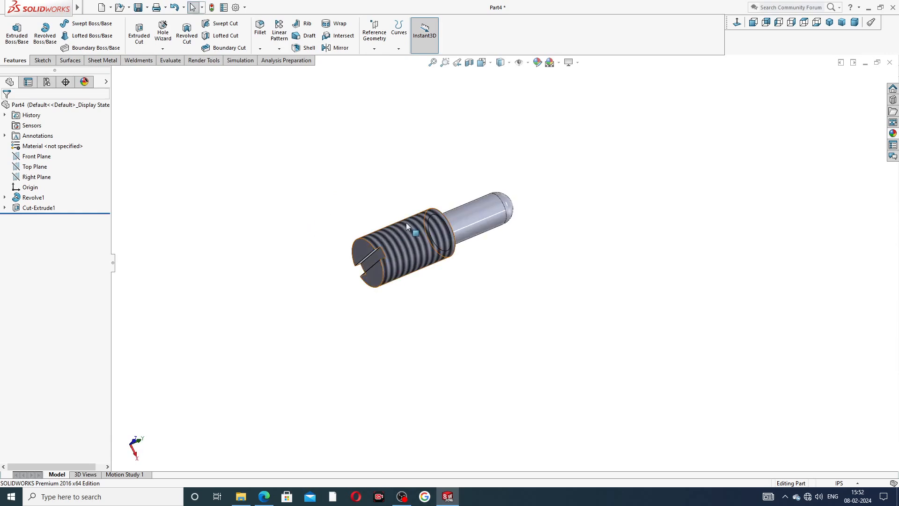
{"action": "scroll", "coordinate": [412, 235], "scroll_direction": "down", "scroll_amount": 5}
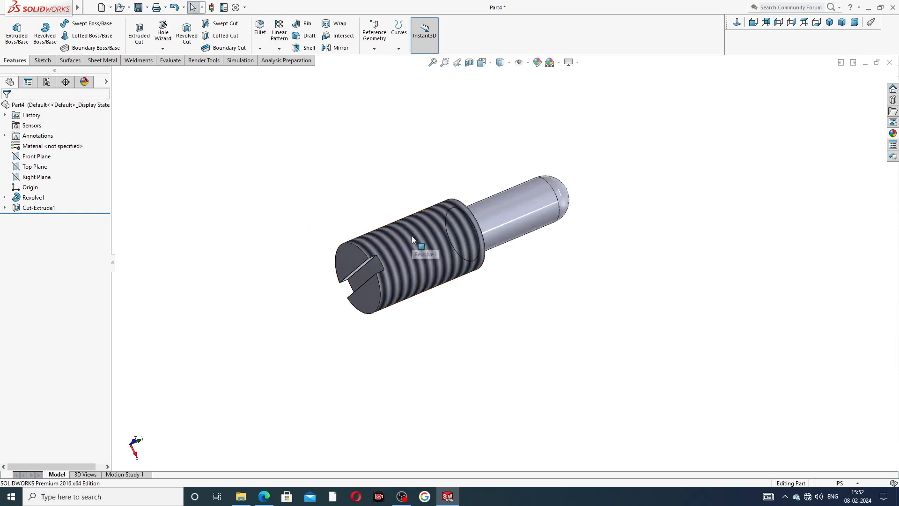
{"action": "left_click", "coordinate": [893, 134]}
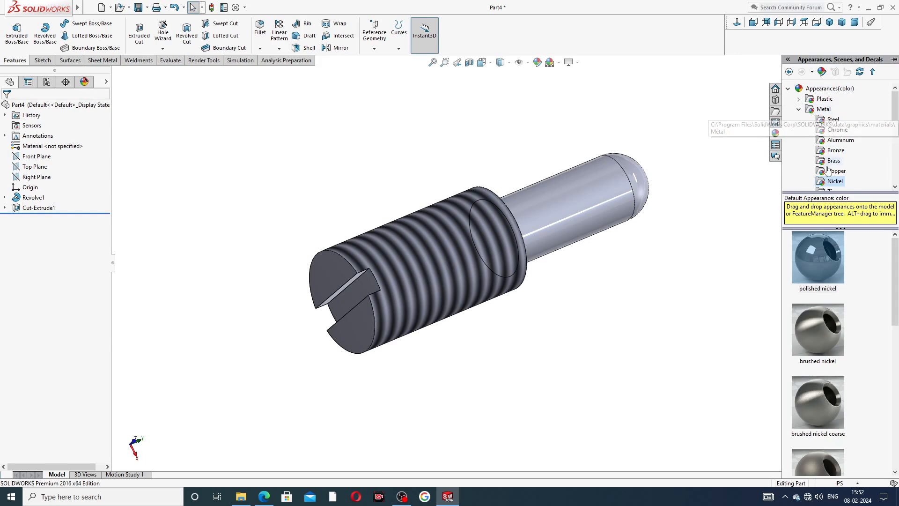
{"action": "double_click", "coordinate": [822, 255]}
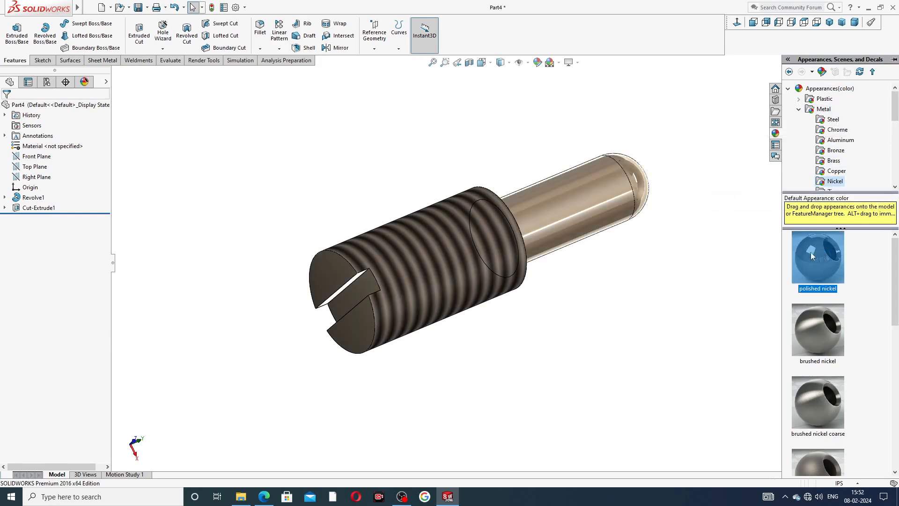
- Show the screw in isometric view, then switch to the Part-08 set screw PDF drawing in Edge for comparison
{"action": "middle_click_drag", "start_coordinate": [511, 271], "coordinate": [473, 244]}
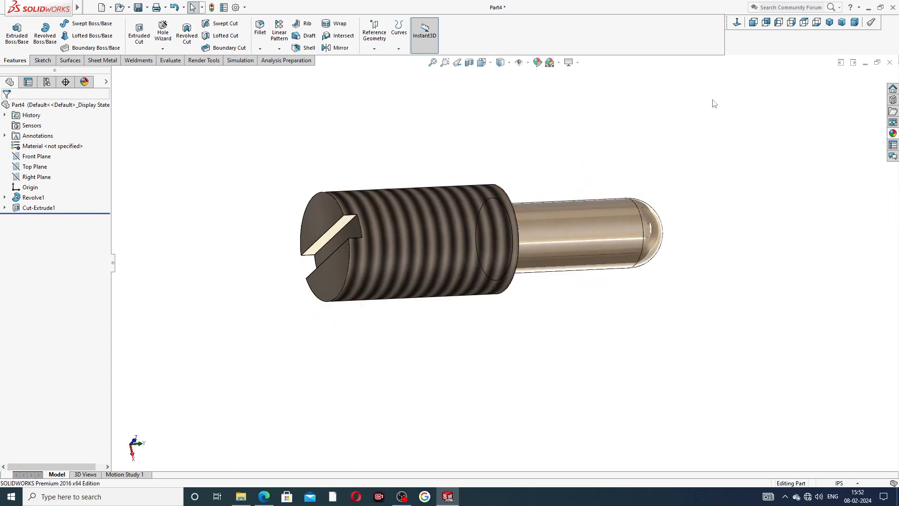
{"action": "left_click", "coordinate": [829, 22]}
{"action": "scroll", "coordinate": [593, 321], "scroll_direction": "down", "scroll_amount": 2}
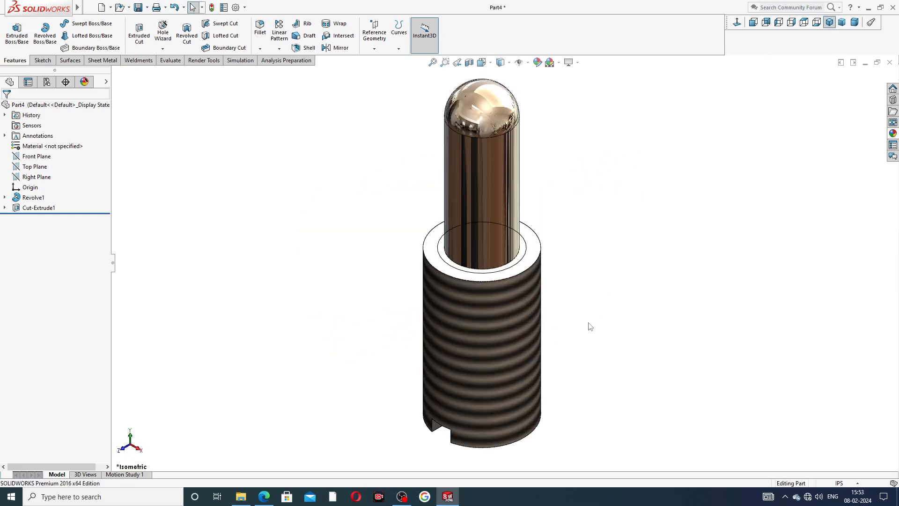
{"action": "left_click", "coordinate": [264, 496]}
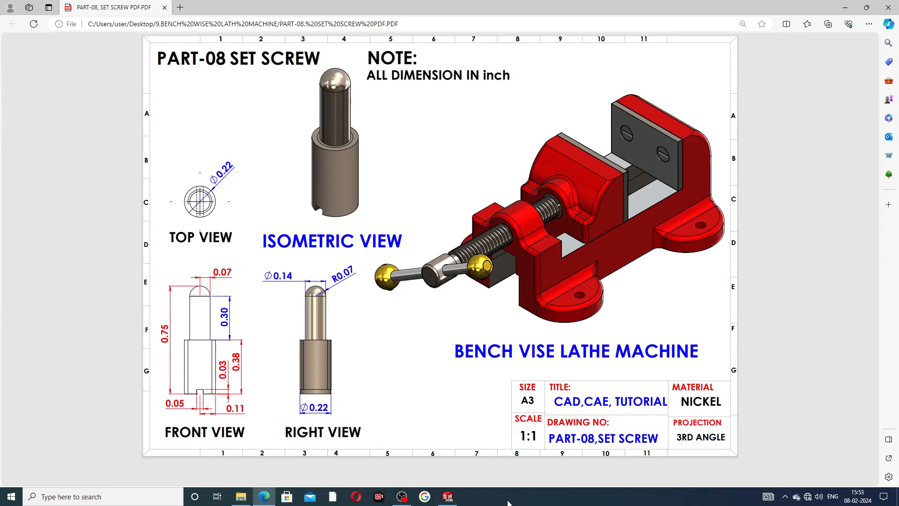